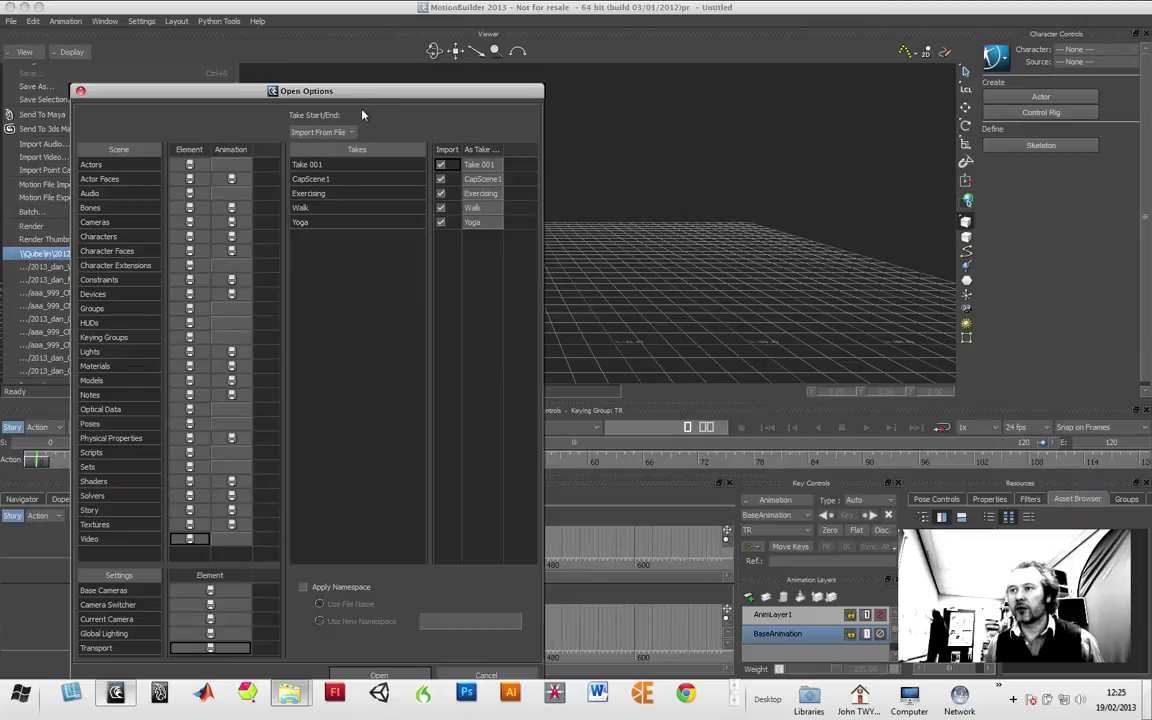
- Move the Open Options dialog, listing Take 001, CapScene1, Exercising, Walk and Yoga, slightly up
left_click_drag(365, 93, 365, 38)
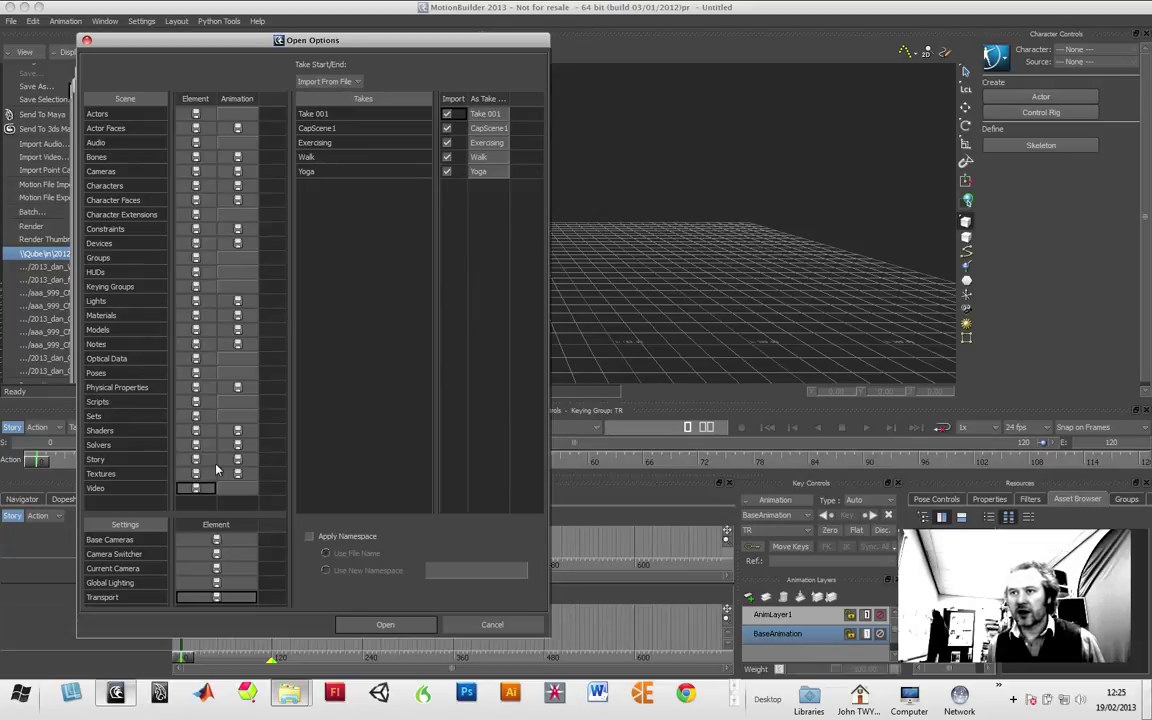
- Open Aragor-motion.fbx with all takes, preview the Exercising motion, and select the actor's hips
left_click(378, 626)
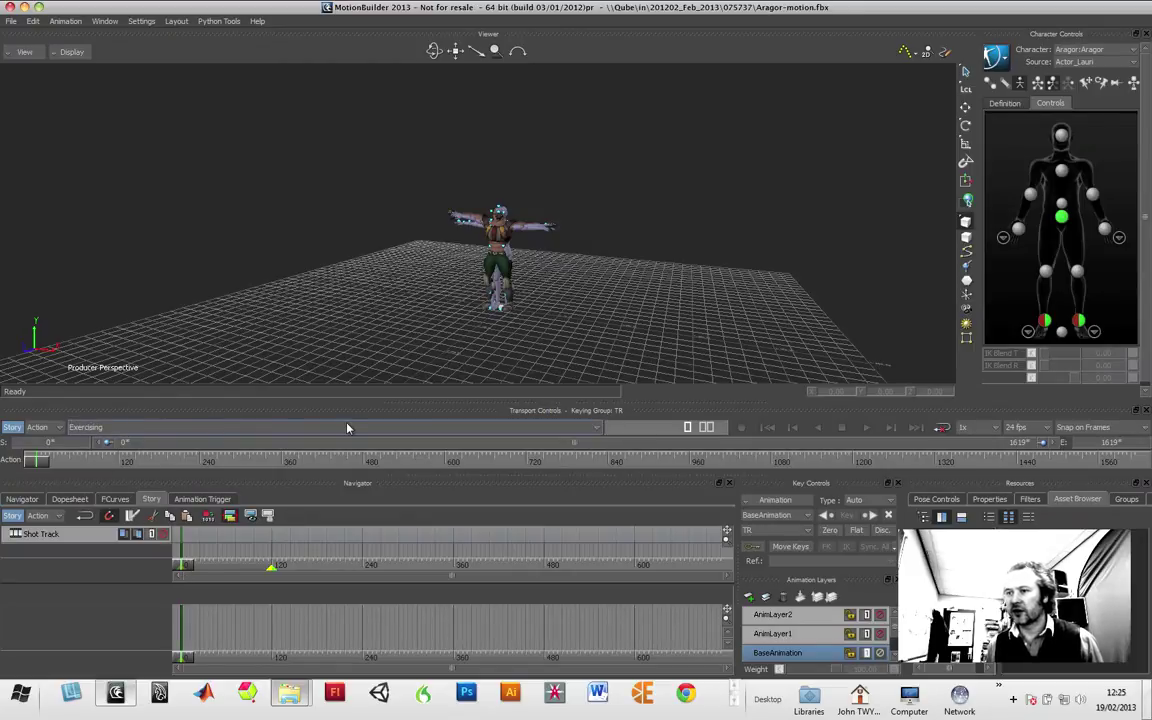
left_click(867, 428)
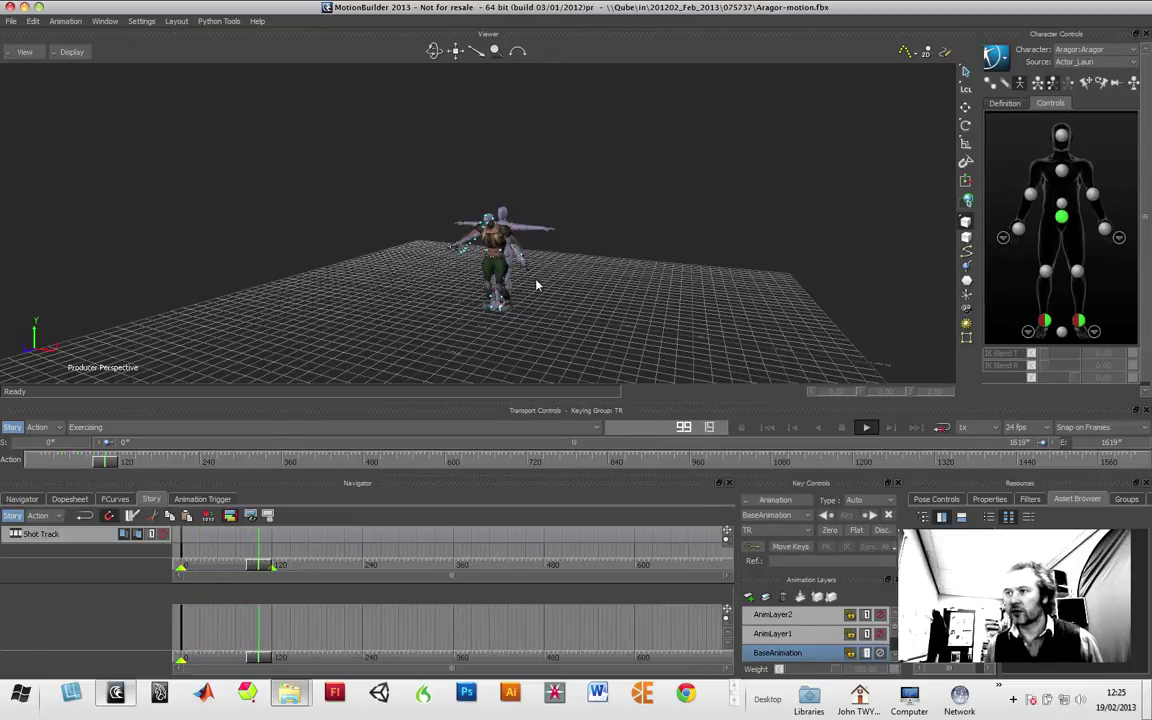
left_click(843, 428)
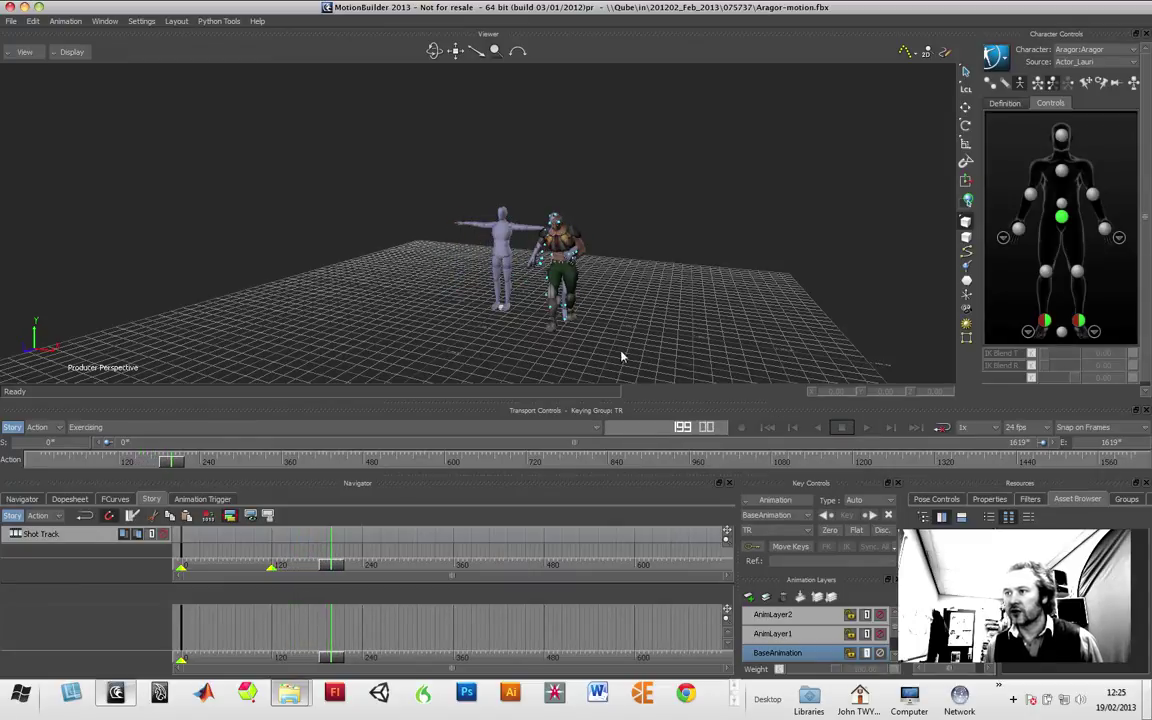
left_click(503, 258)
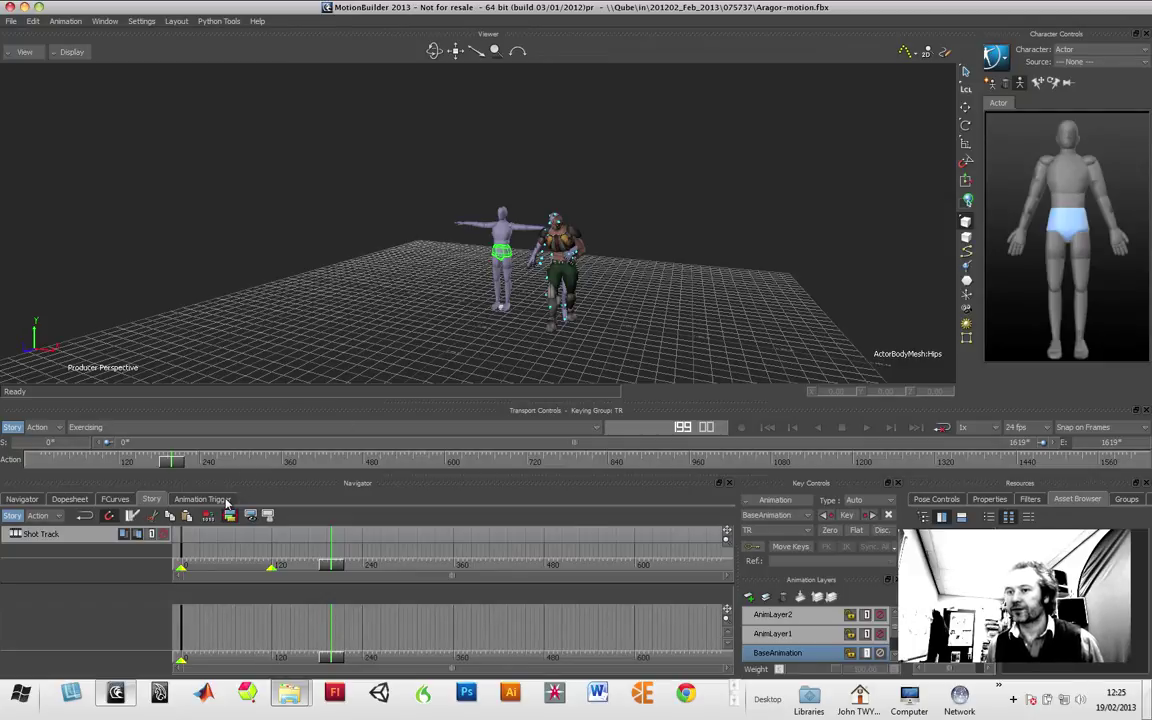
- Open Aragor:Aragor's character settings from the Navigator and play the take to frame 640
left_click(23, 499)
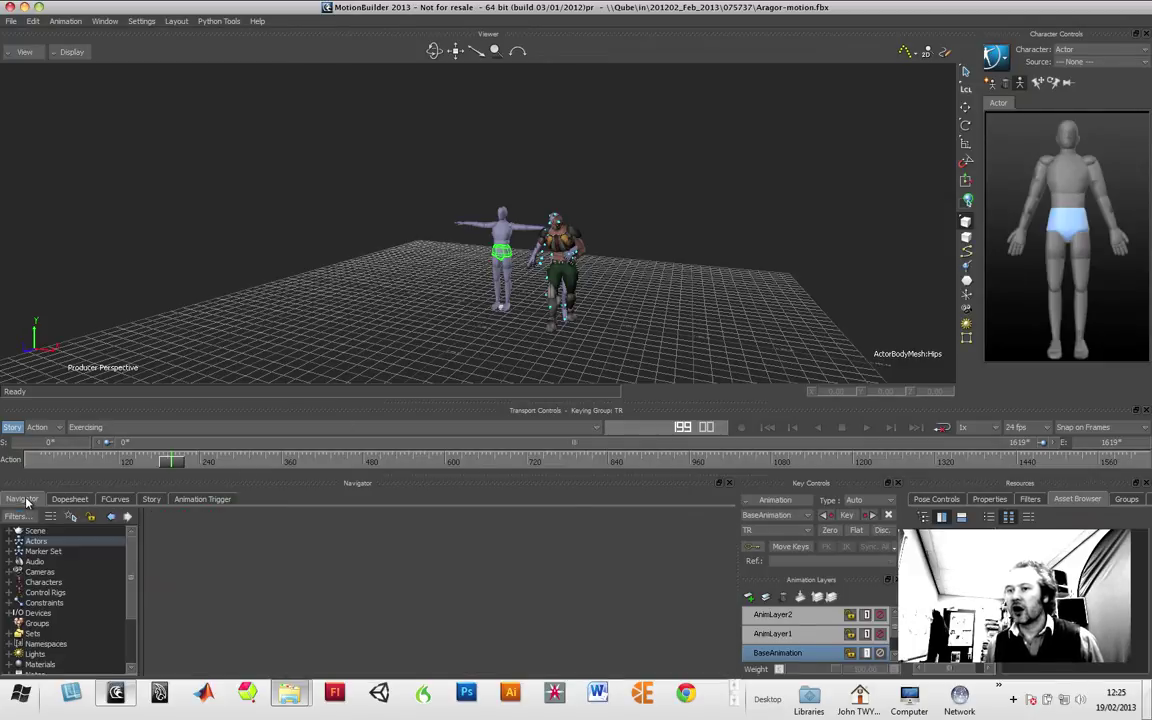
double_click(43, 583)
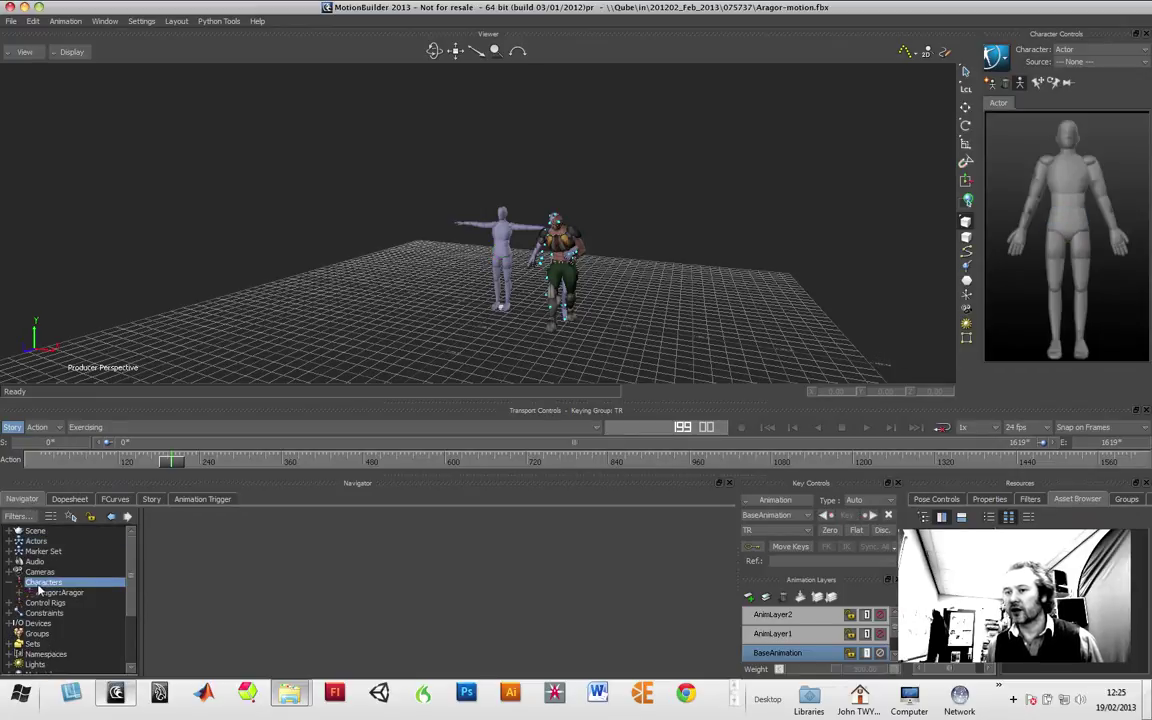
double_click(35, 594)
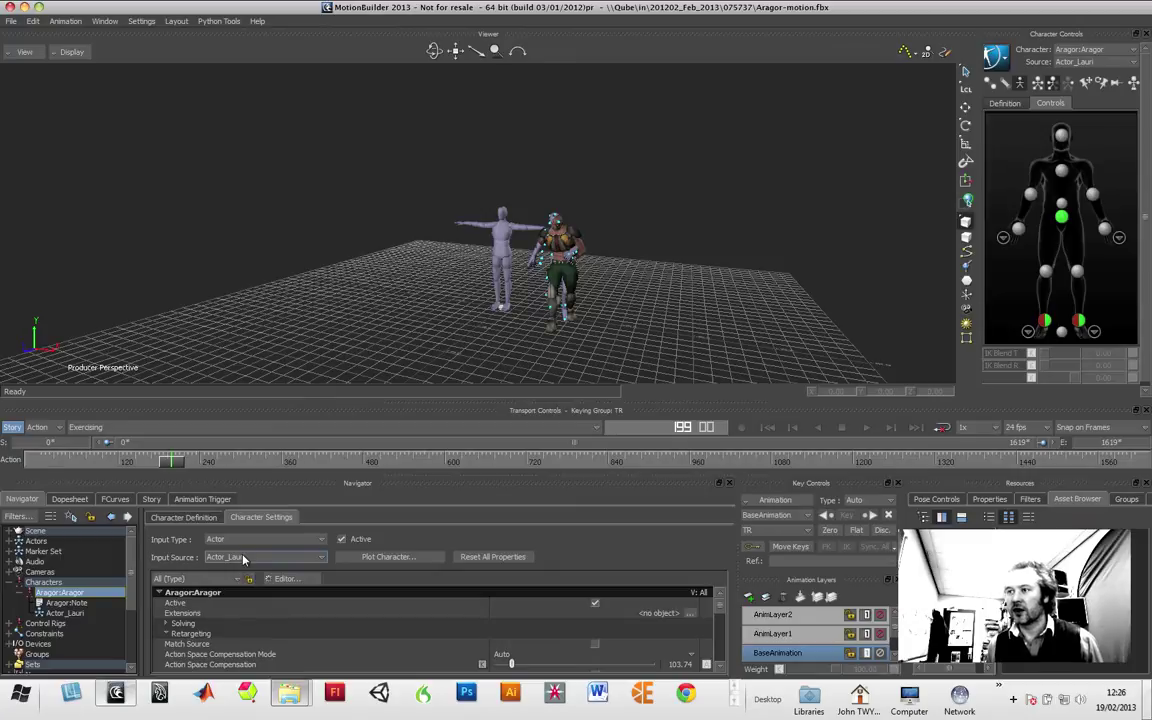
left_click(867, 428)
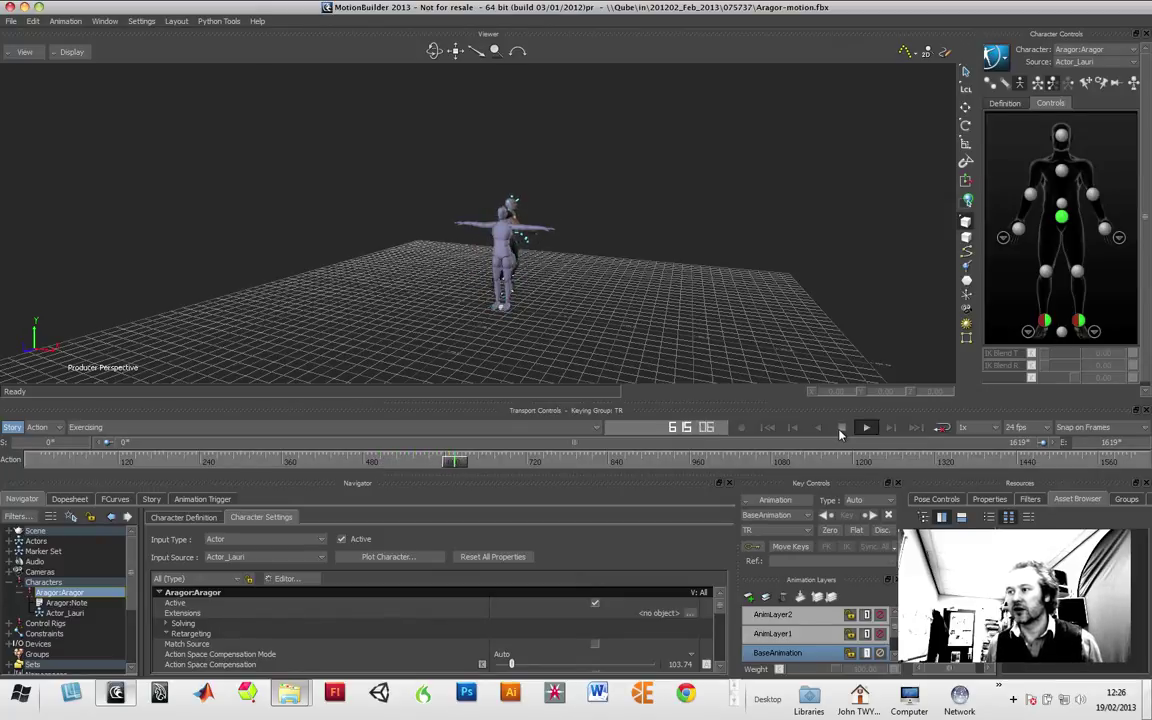
left_click(840, 429)
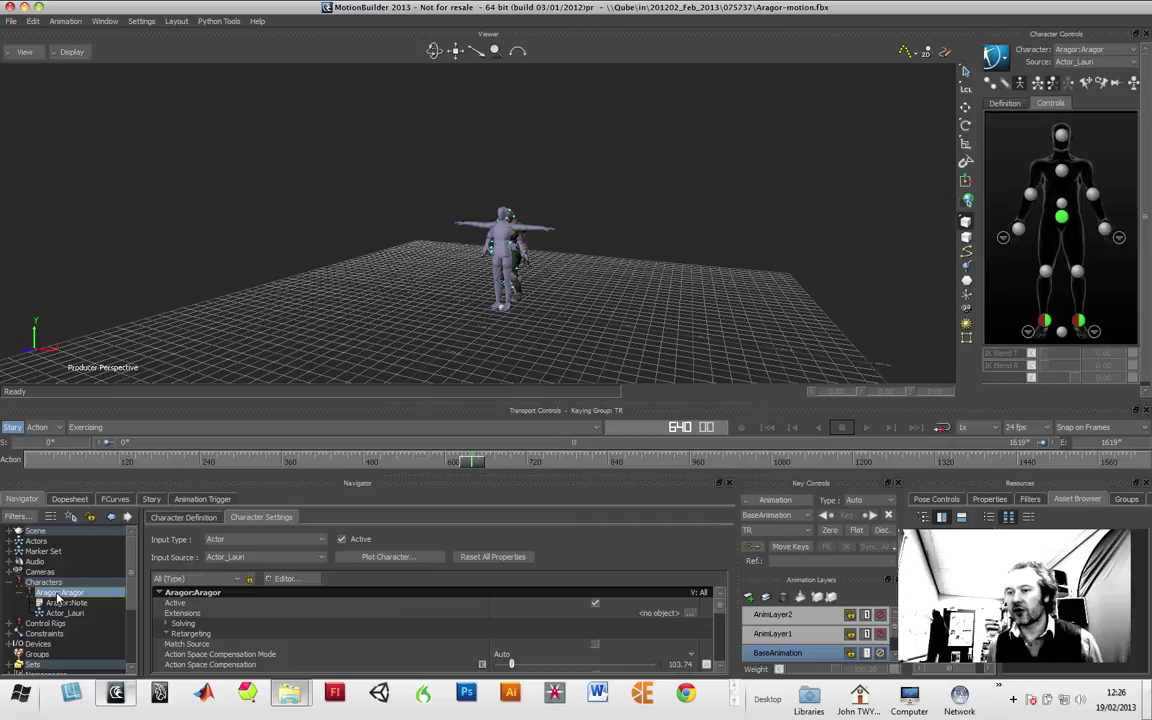
- Plot Aragor's character onto the skeleton at 25 FPS and play back the result
left_click(370, 557)
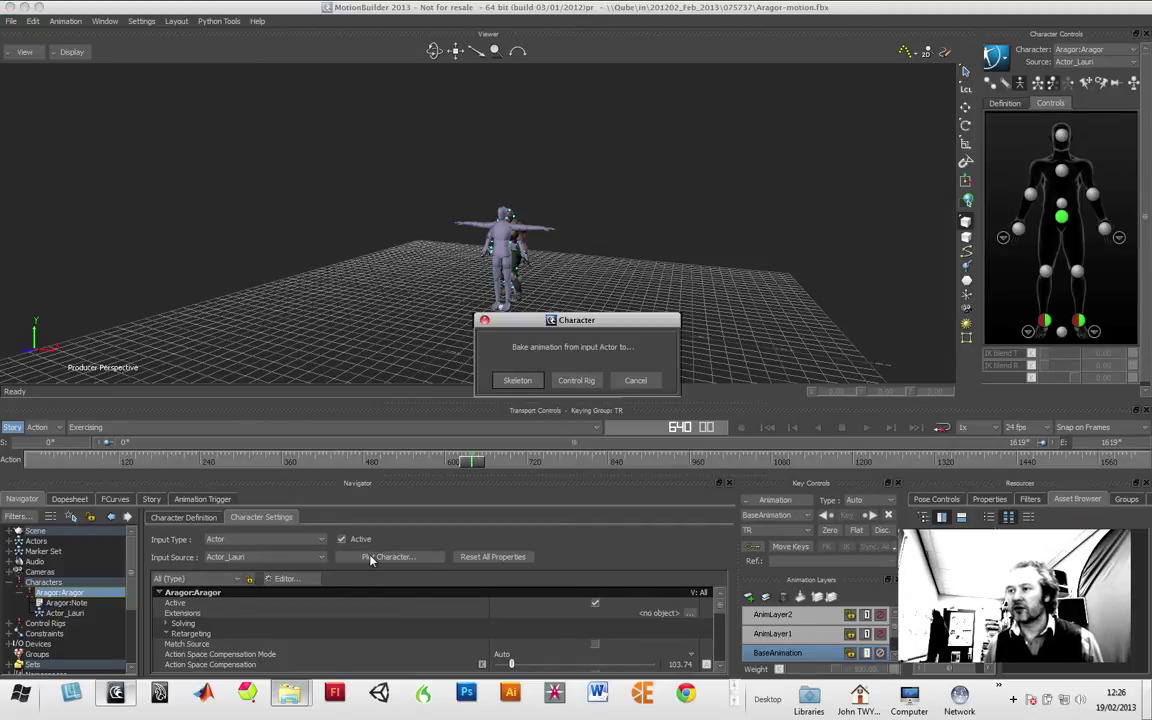
left_click(517, 380)
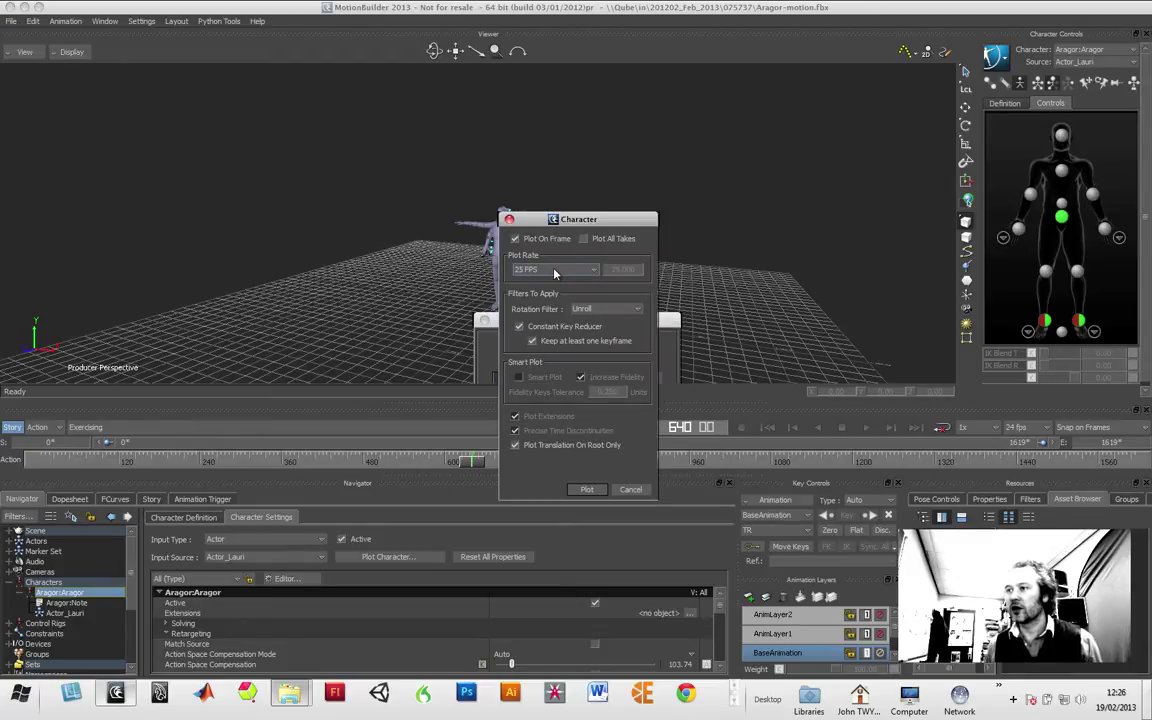
left_click(556, 271)
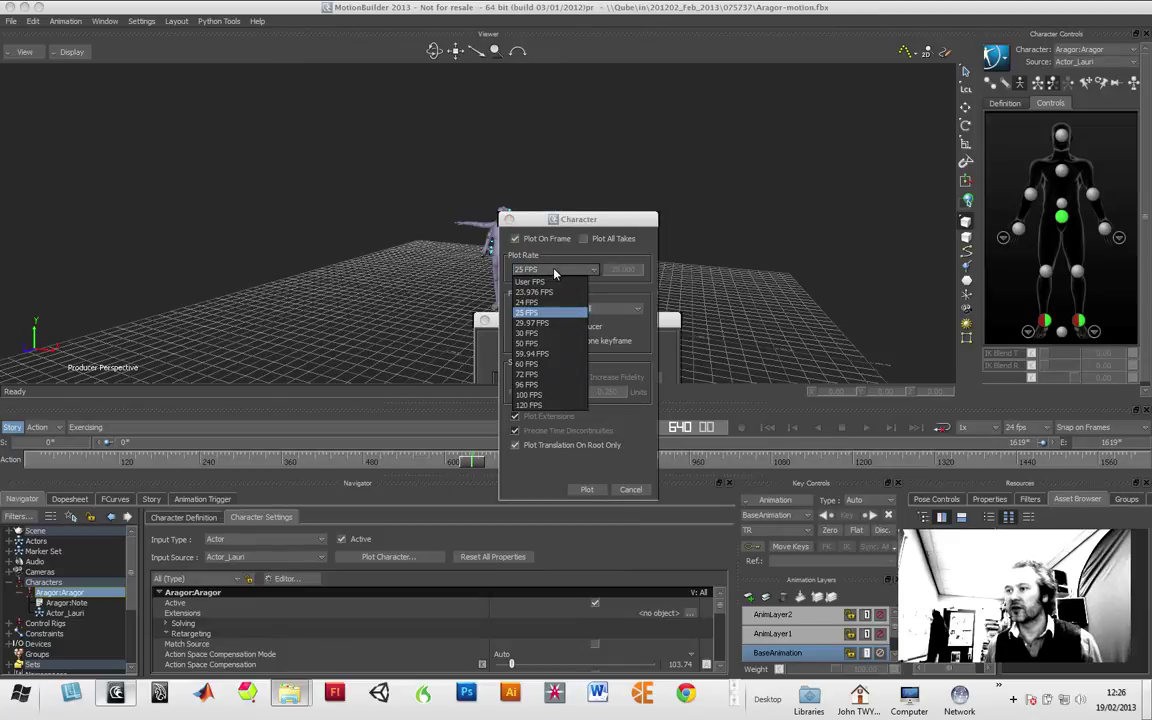
left_click(556, 271)
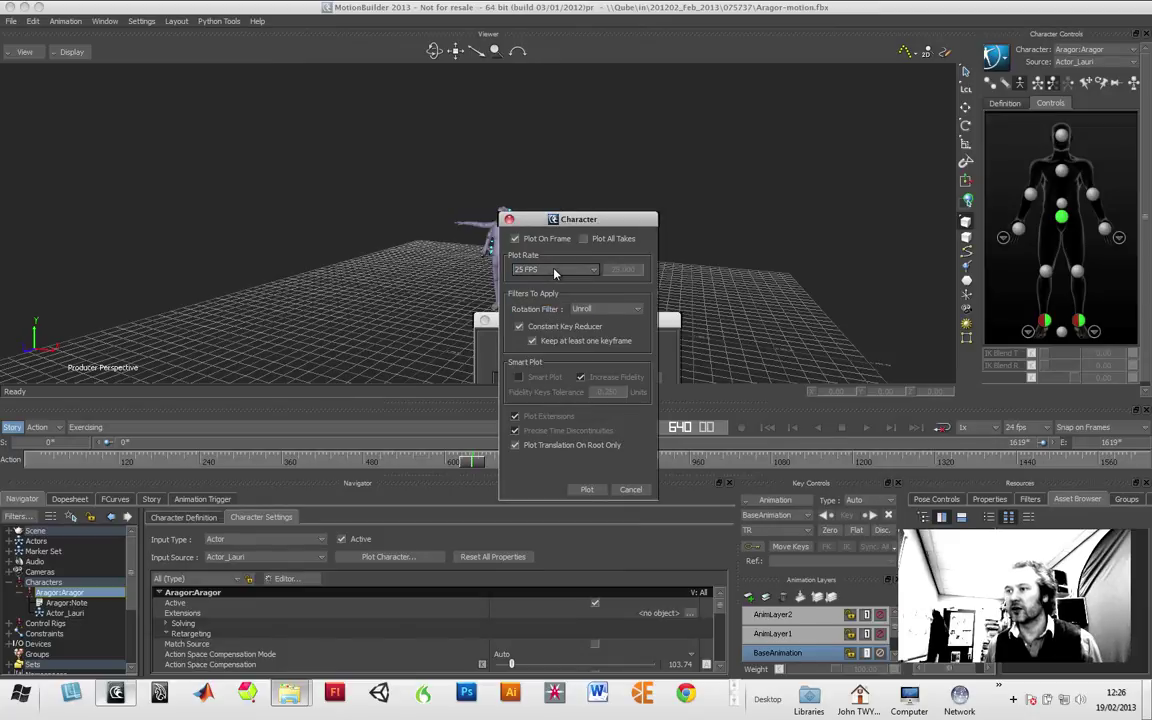
left_click(588, 490)
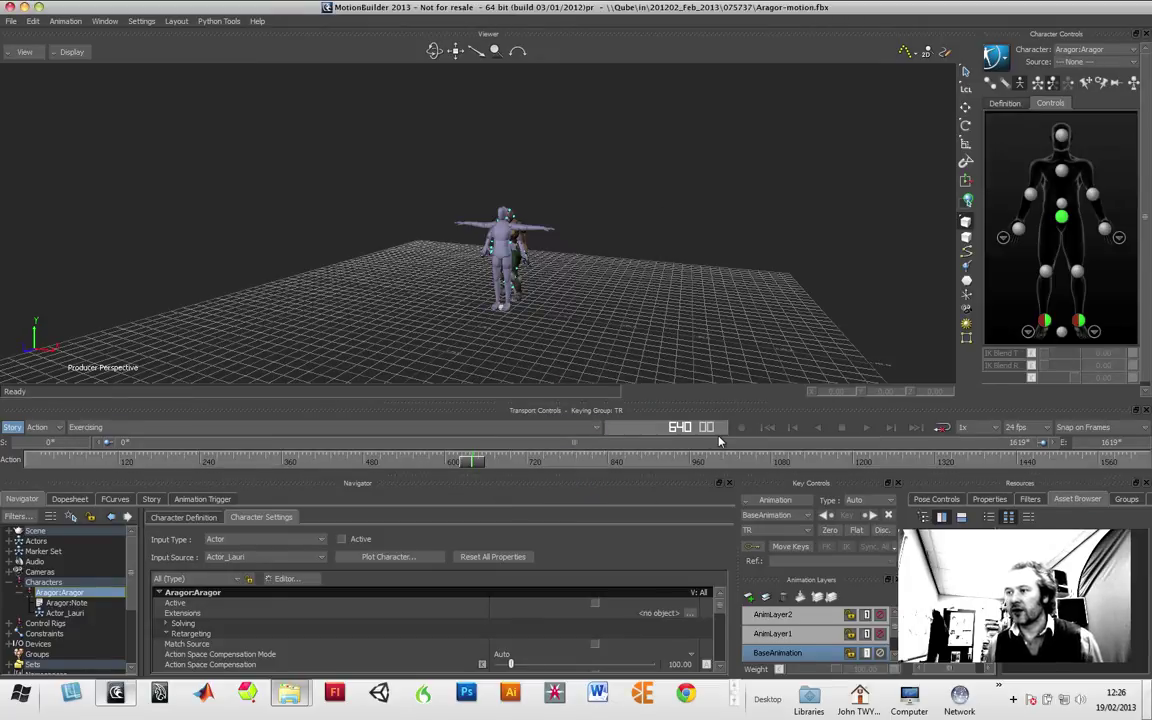
left_click(864, 428)
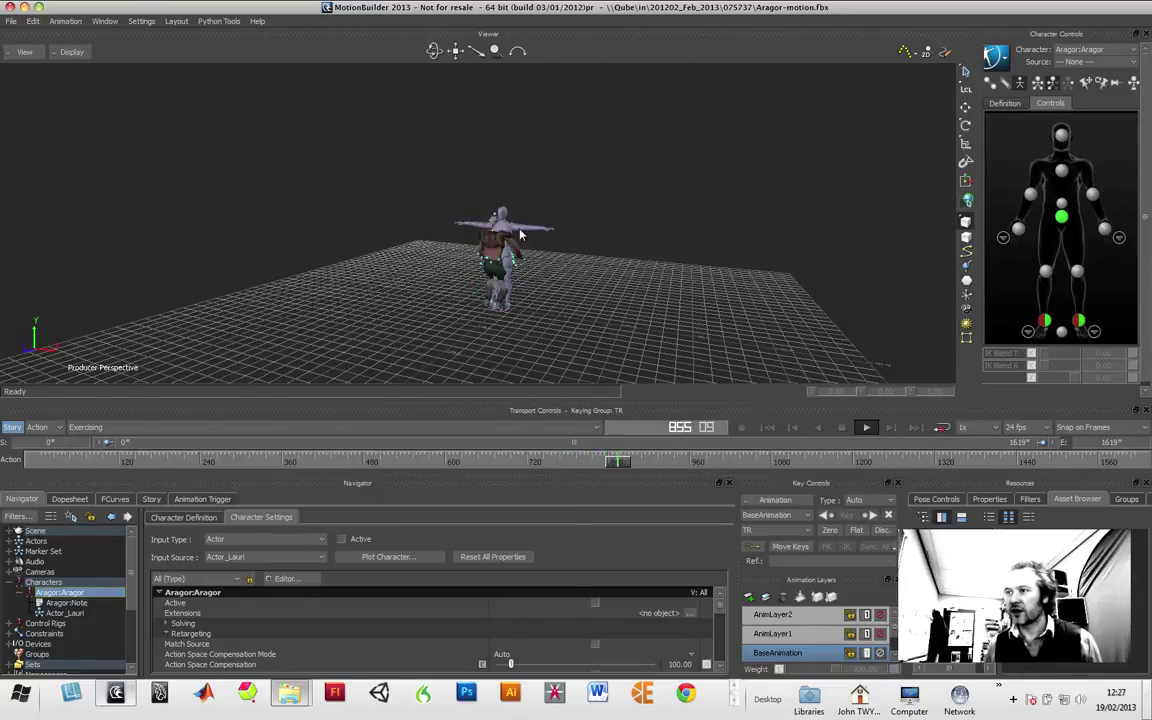
- Add a Character Animation Track in the Story editor assigned to Aragor:Aragor
left_click(841, 427)
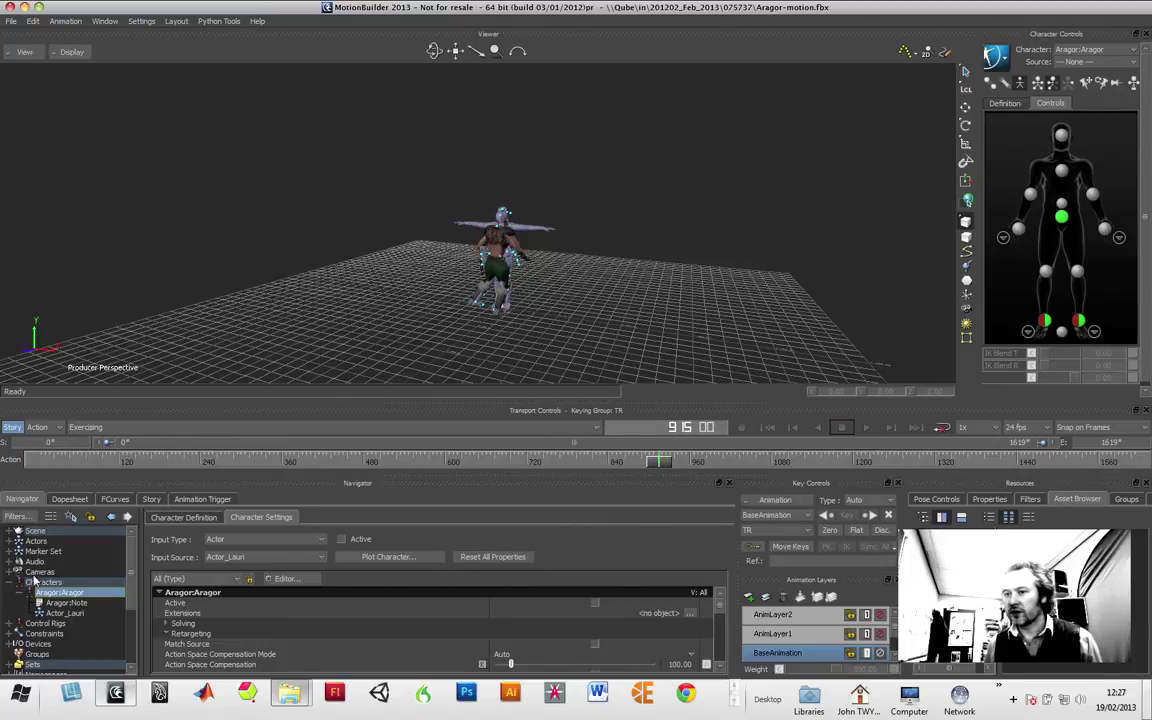
left_click(151, 499)
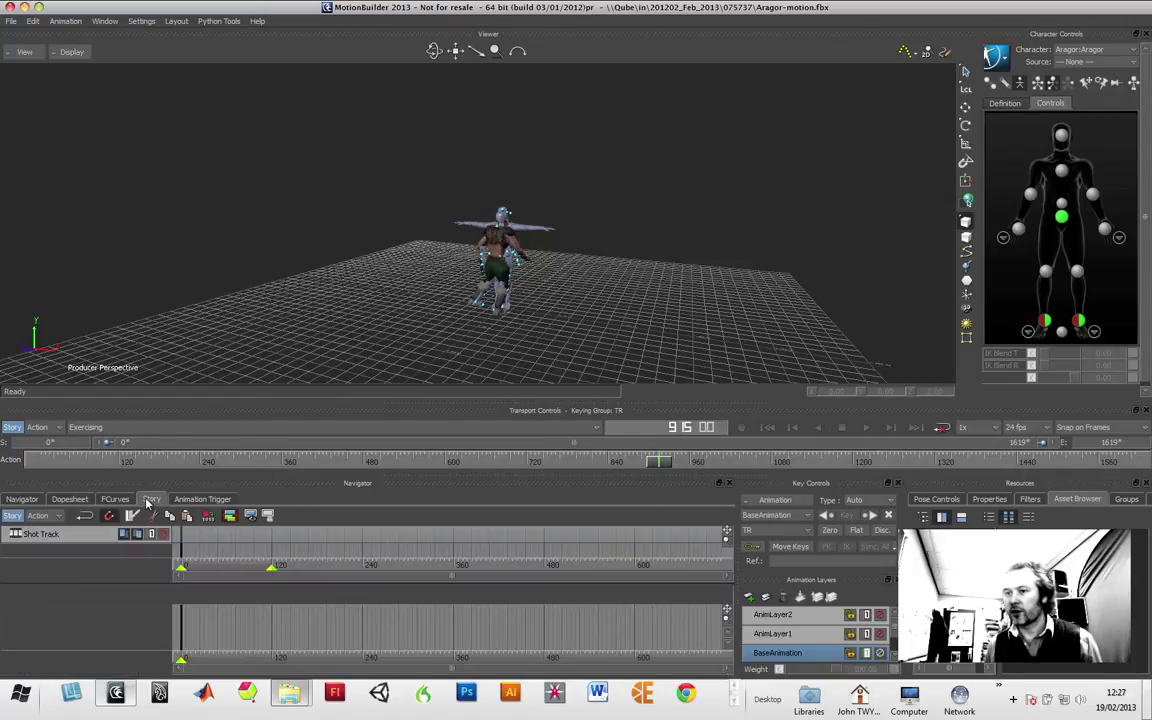
left_click(111, 615)
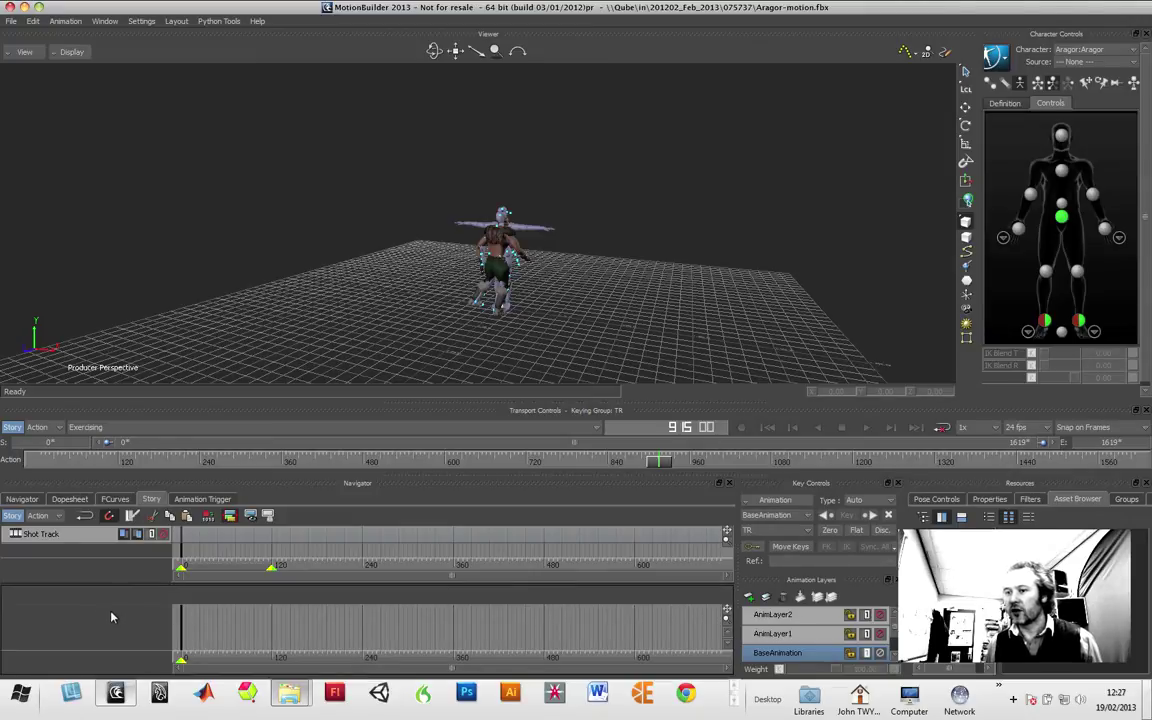
right_click(108, 619)
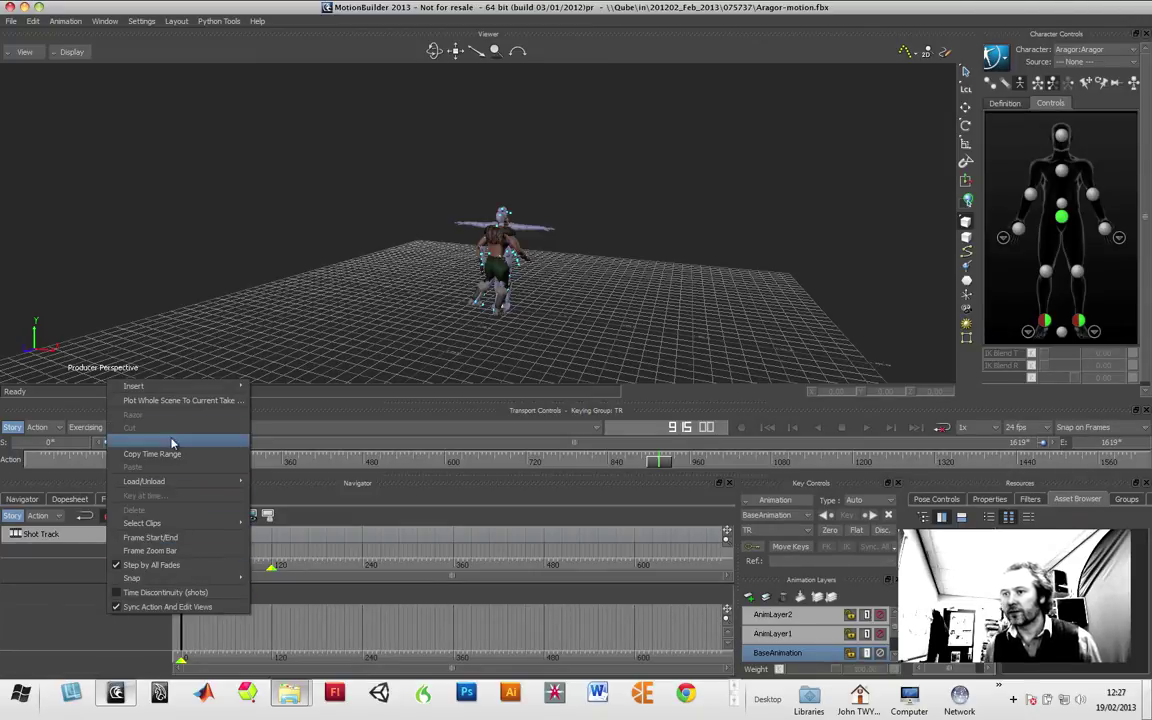
mouse_move(177, 388)
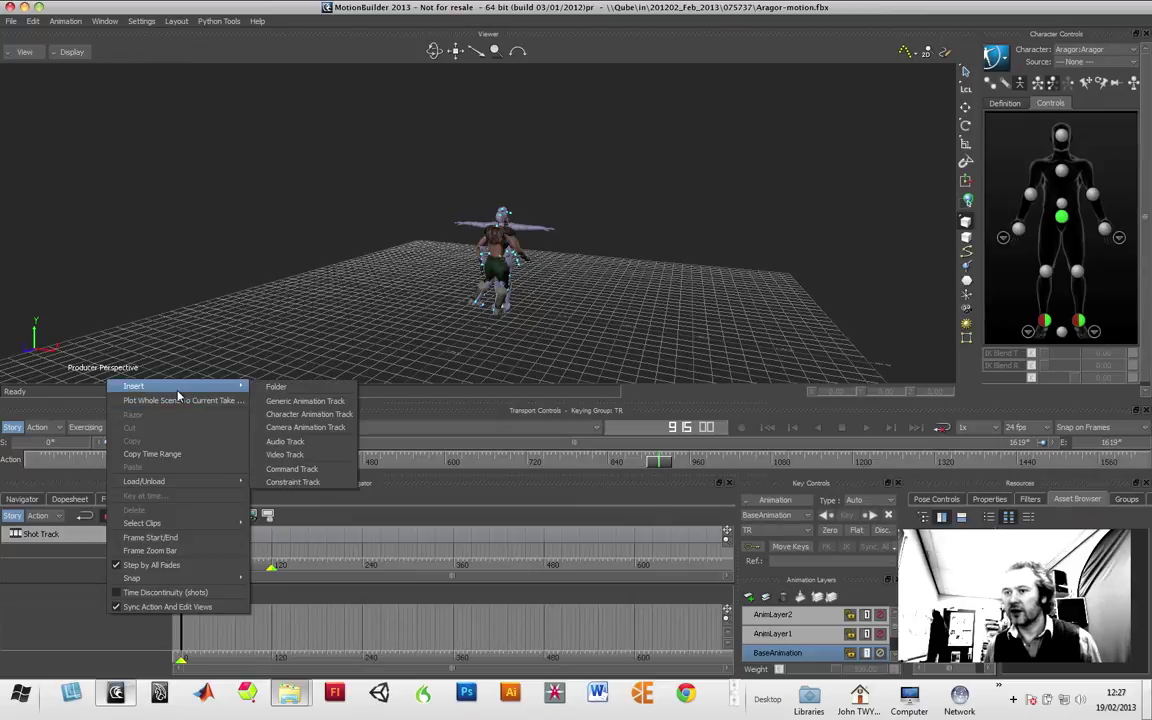
left_click(306, 416)
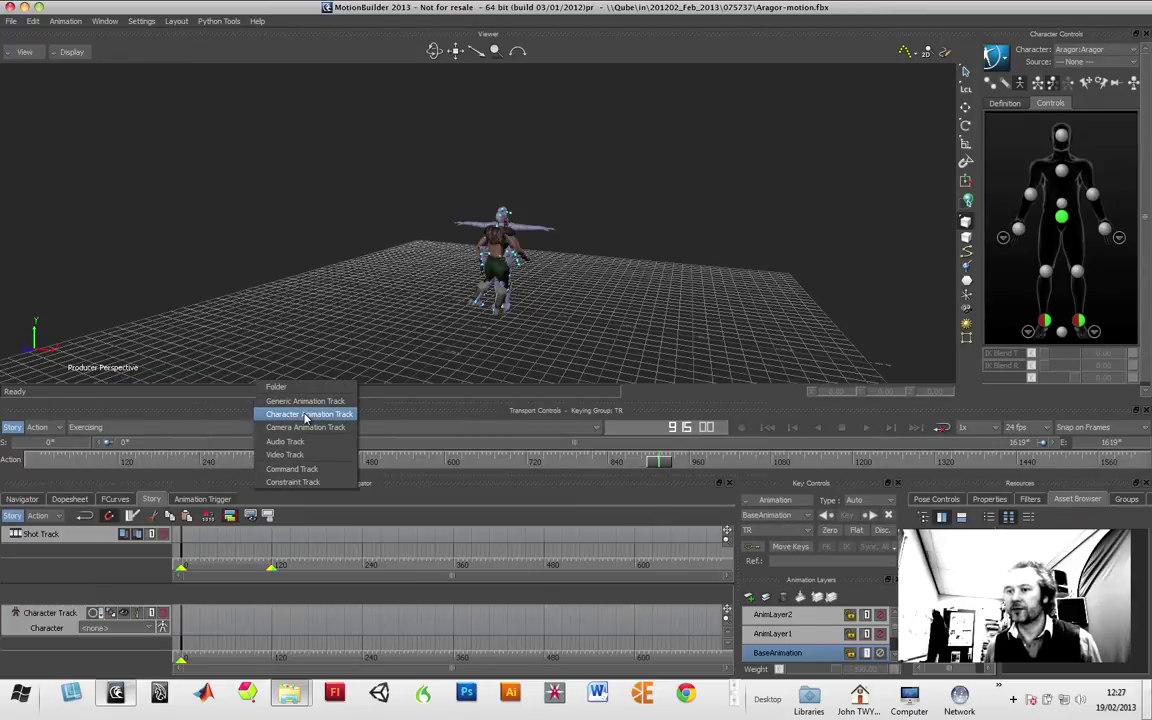
left_click(125, 628)
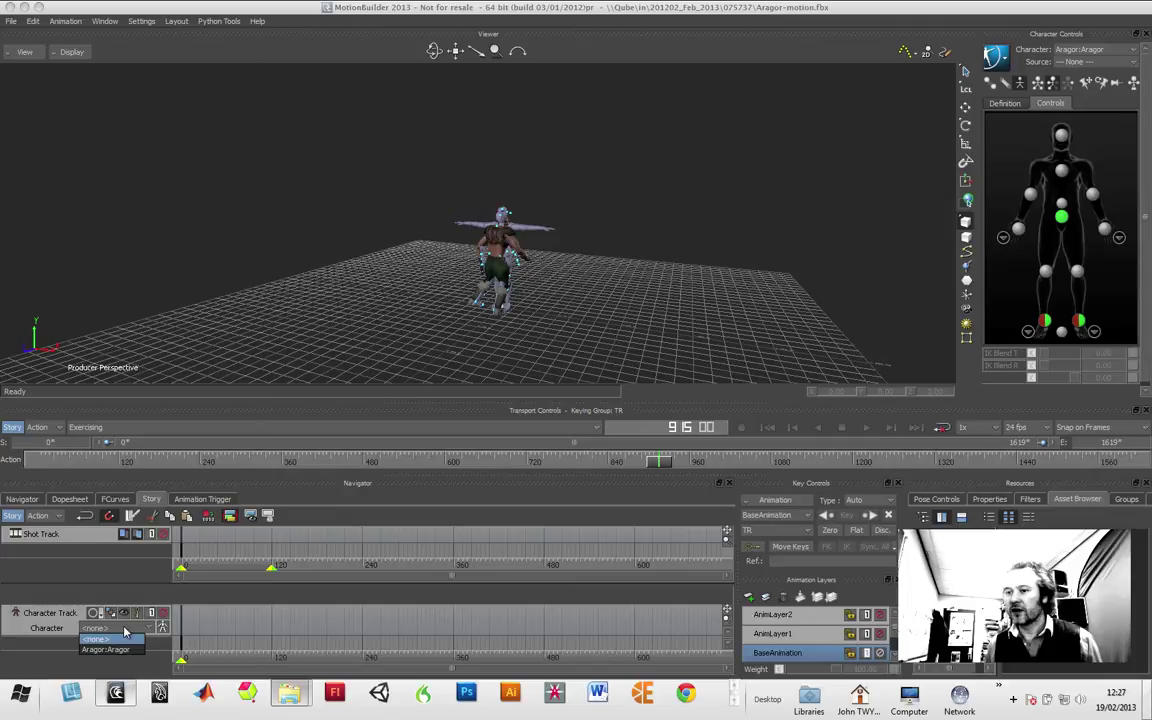
left_click(110, 650)
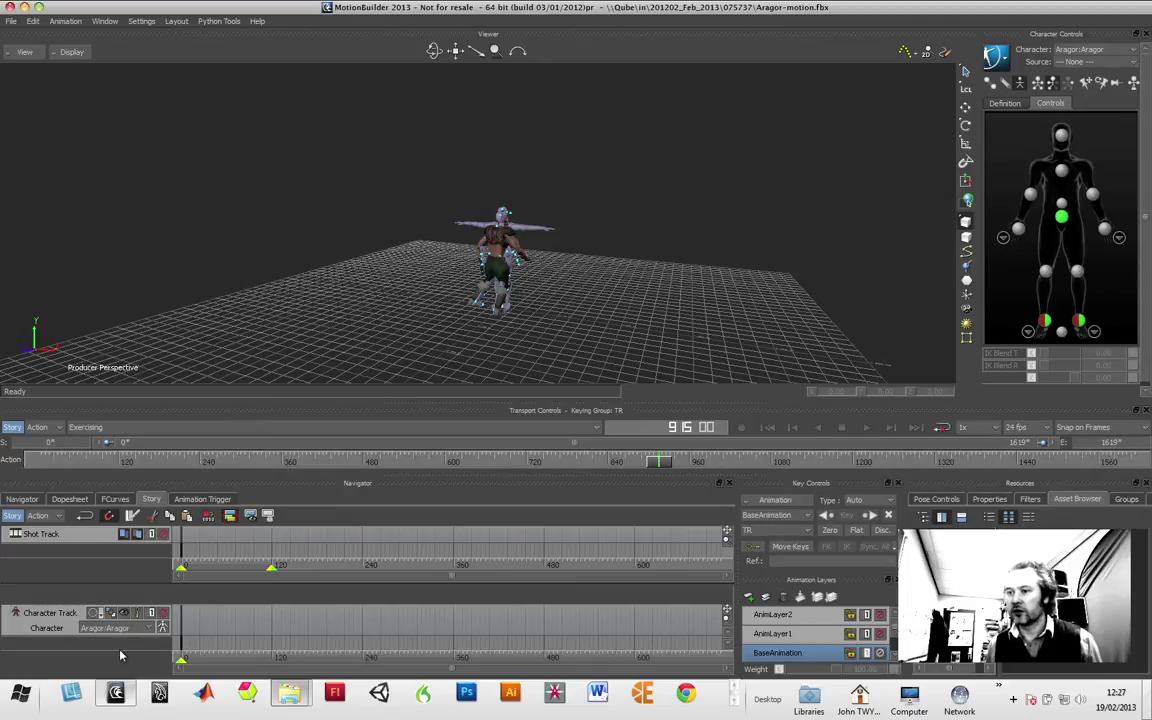
- Insert the current Exercising take as a clip on Aragor's character track
right_click(218, 625)
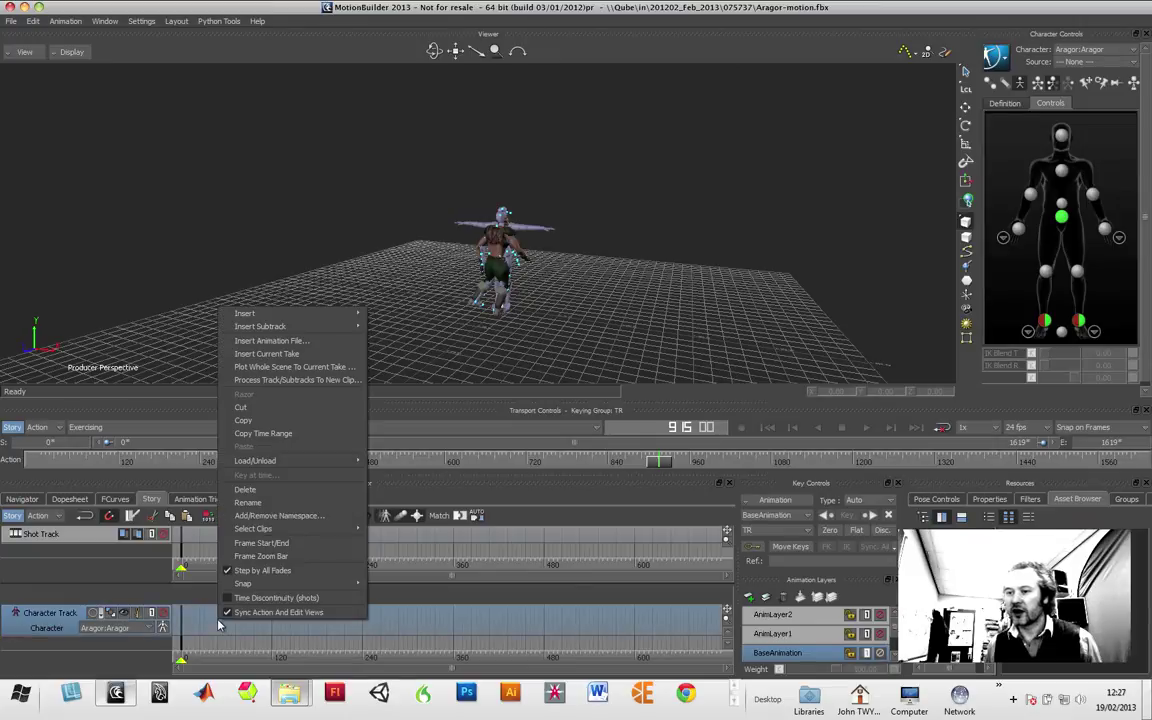
mouse_move(310, 330)
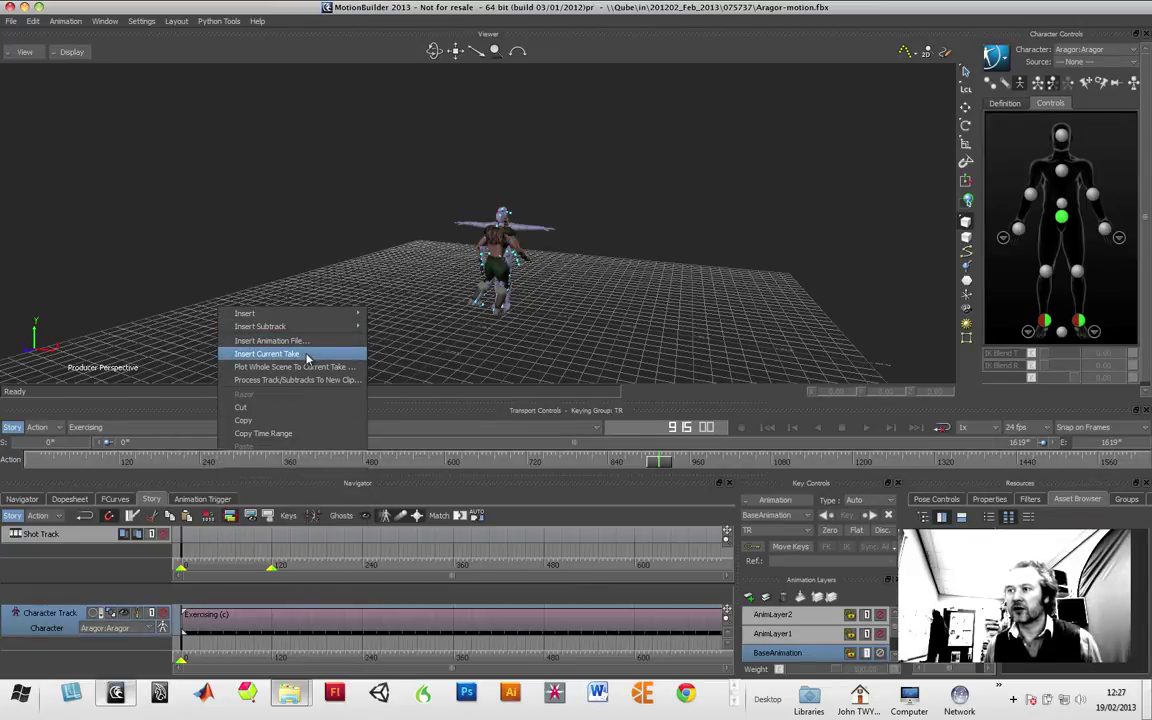
left_click(307, 356)
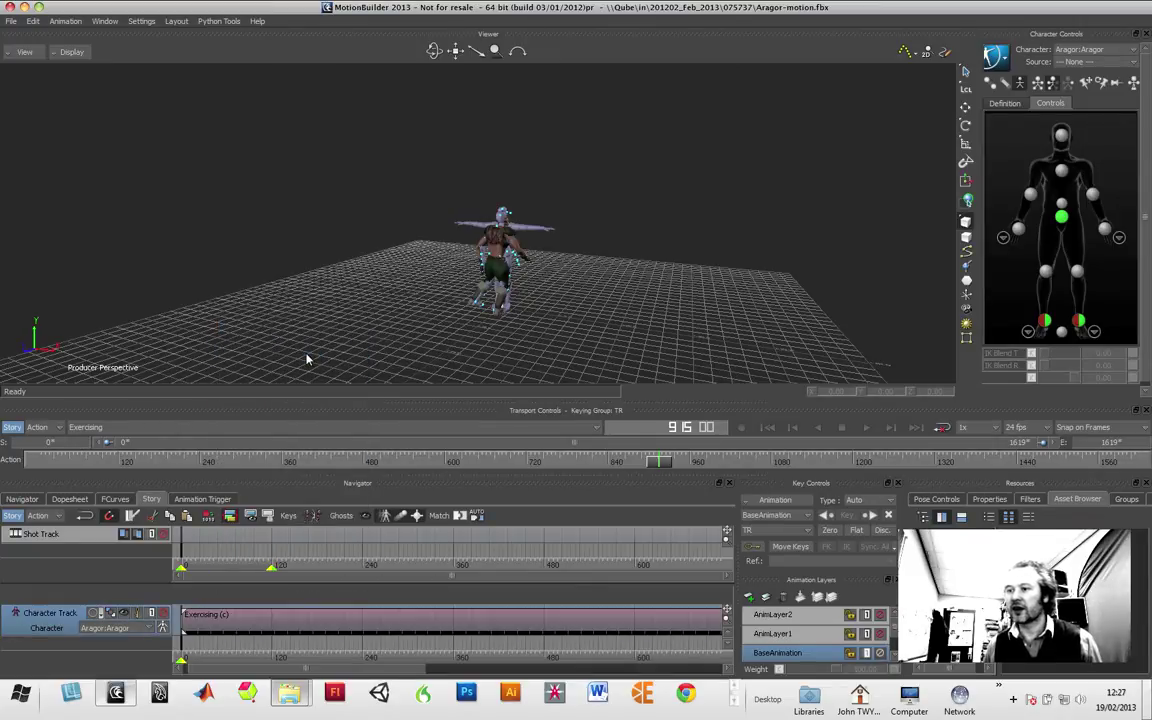
- Trim and shift the Exercising clip earlier, then set the playhead near frame 170
left_click(503, 627)
left_click_drag(464, 630, 496, 648)
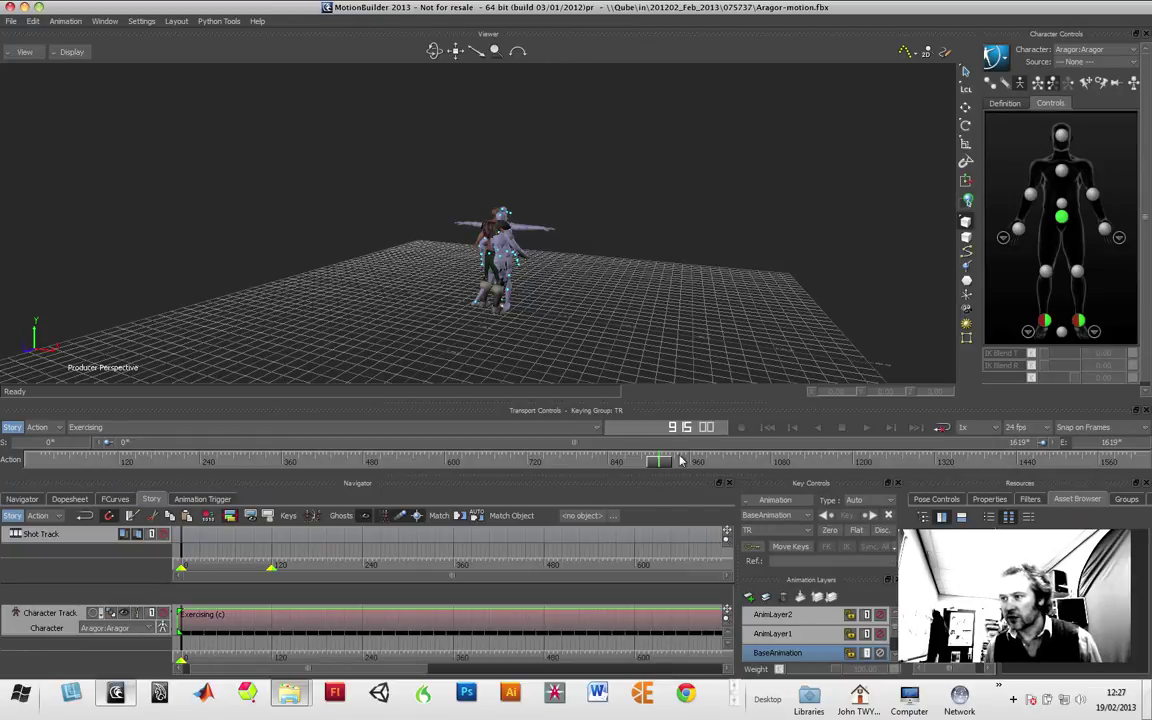
left_click_drag(660, 461, 129, 483)
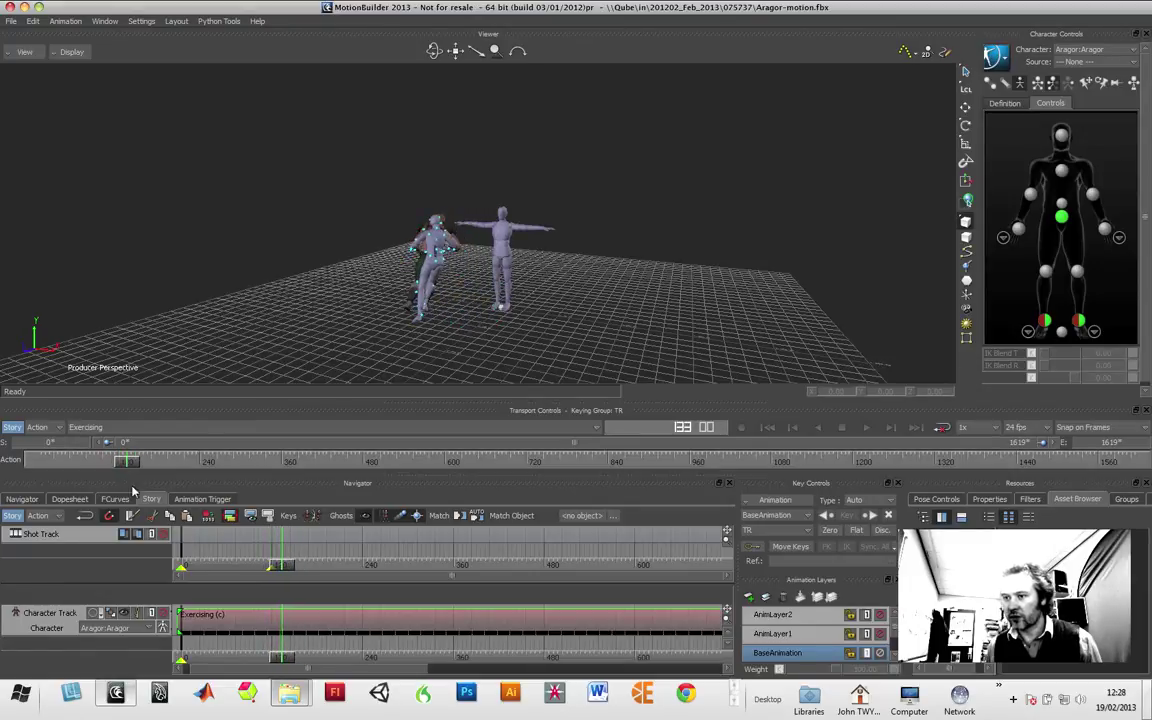
left_click_drag(176, 616, 284, 614)
left_click_drag(376, 626, 257, 663)
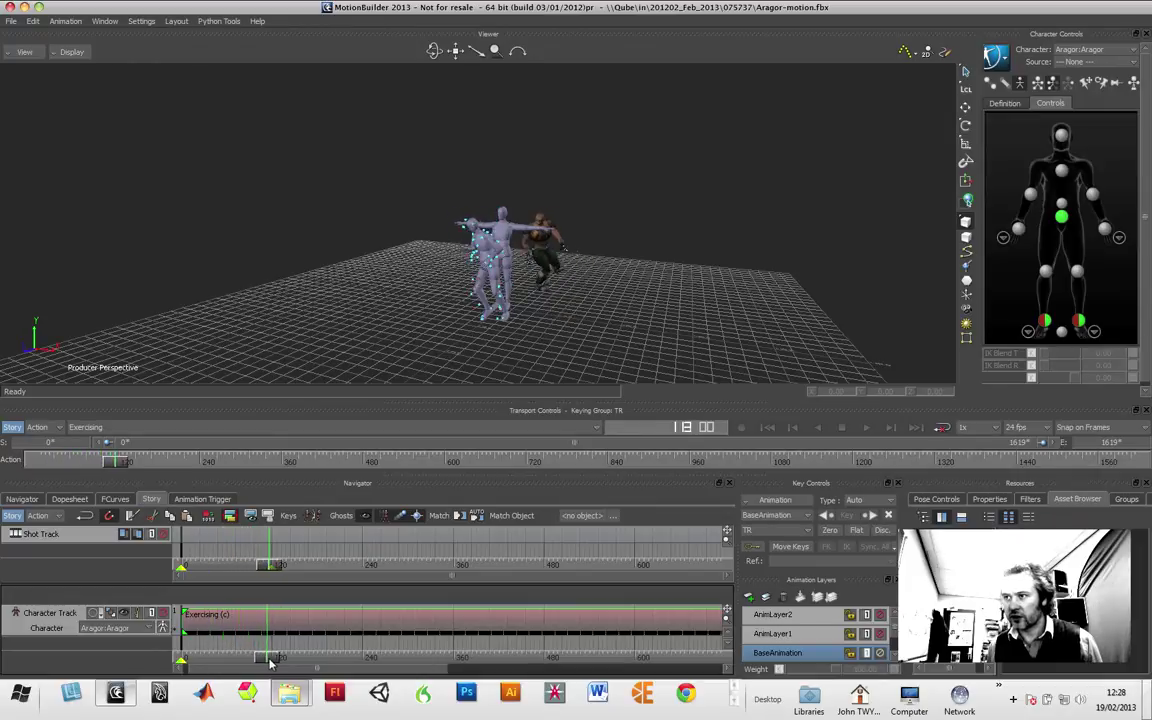
left_click_drag(269, 661, 311, 663)
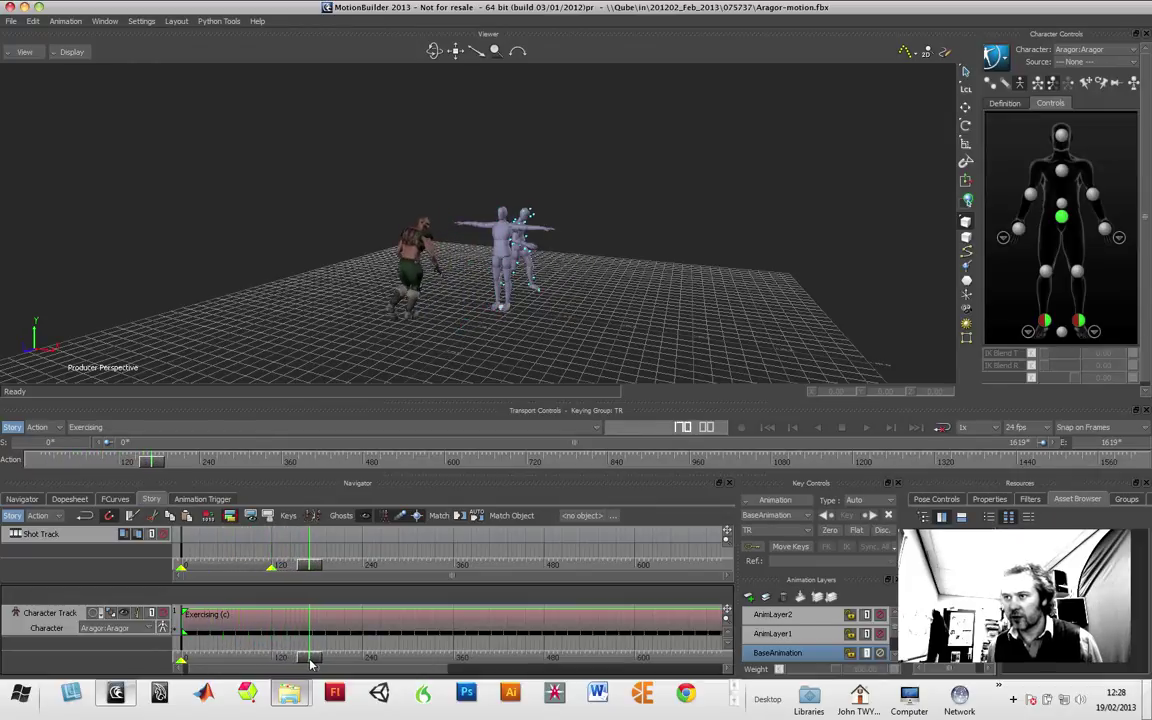
- Razor the Exercising clip at frame 170 and move Exercising 1 out to about frame 648
left_click(131, 517)
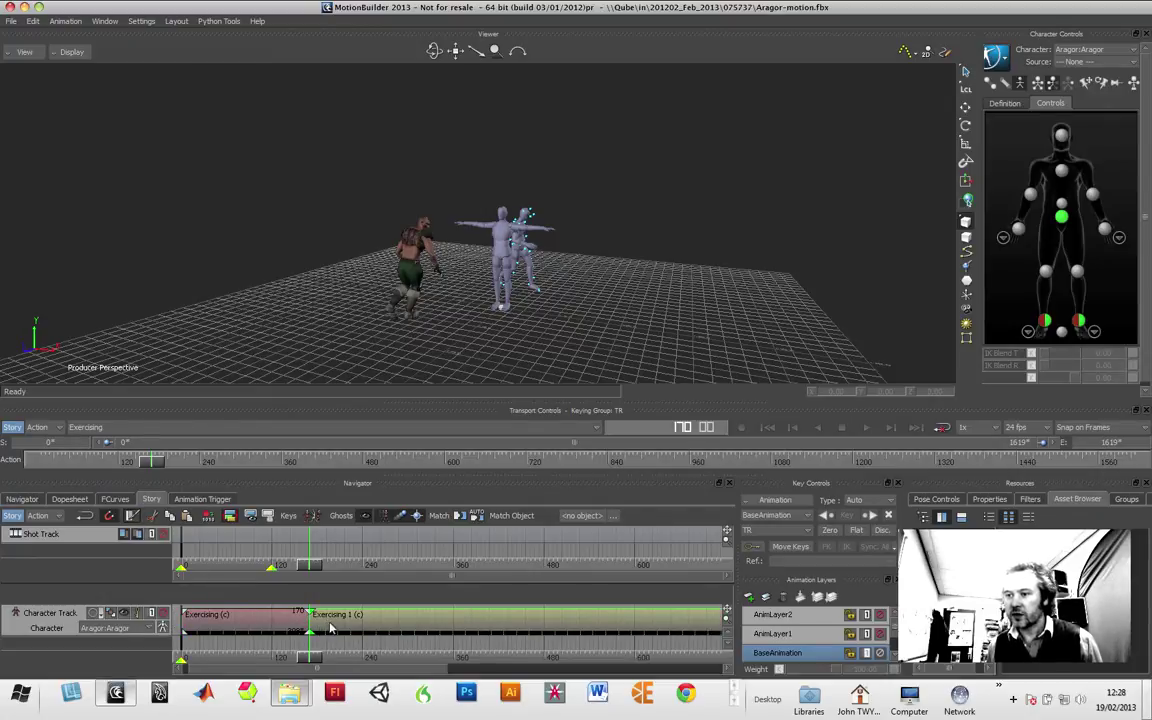
left_click_drag(364, 622, 487, 626)
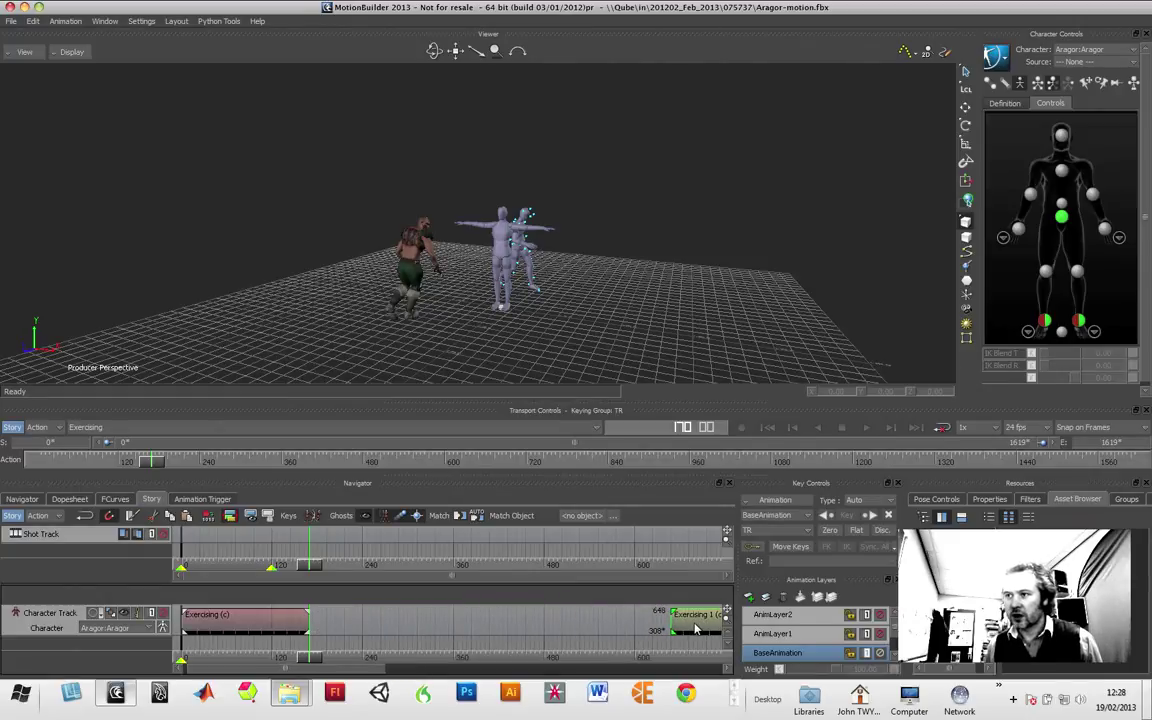
left_click_drag(298, 660, 313, 690)
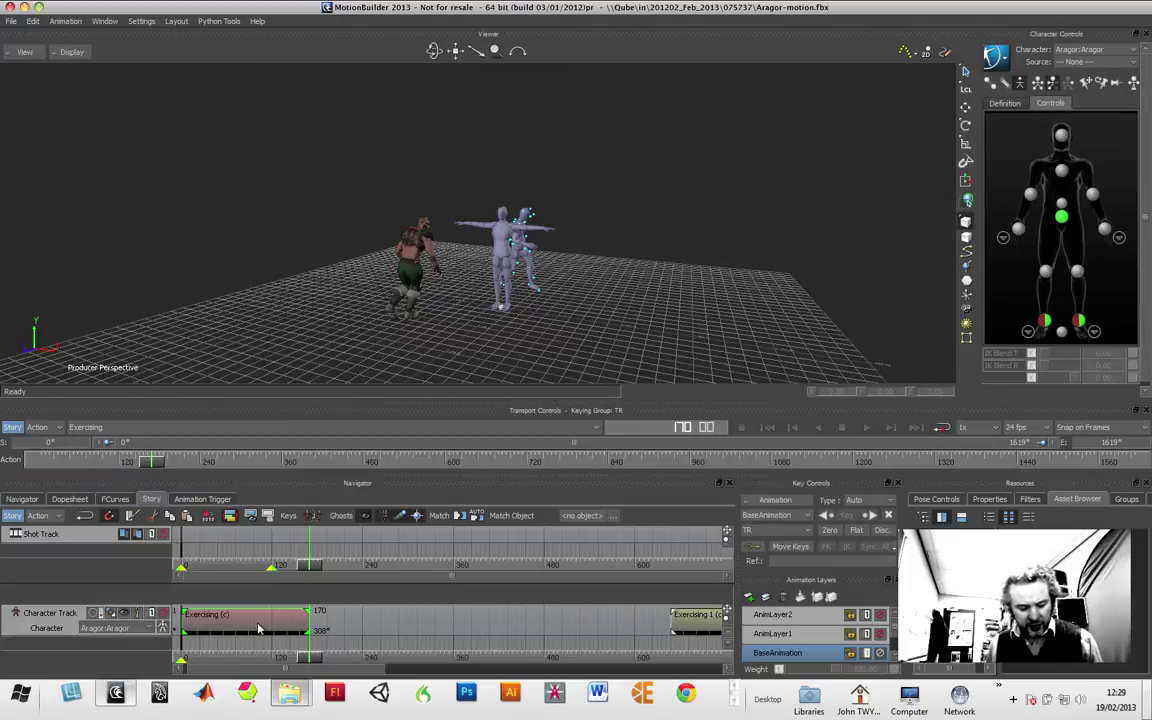
- Paste the copied clip as Exercising 2 directly after the first Exercising clip
key("ctrl+v")
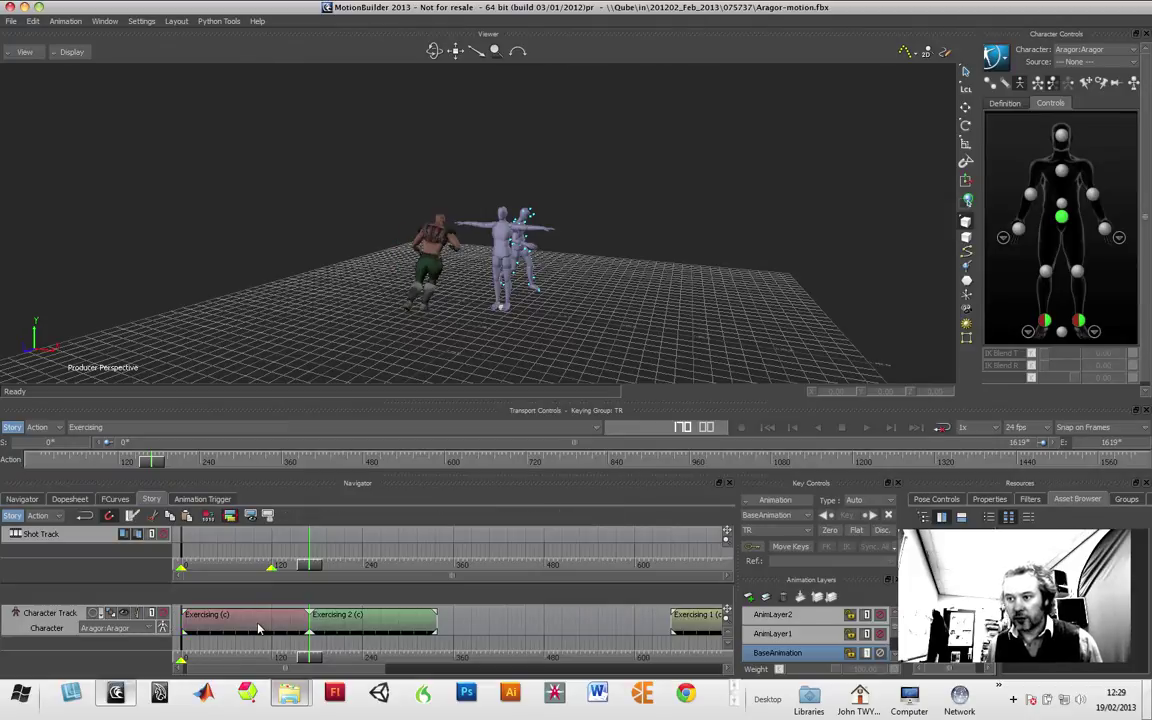
left_click_drag(308, 657, 306, 659)
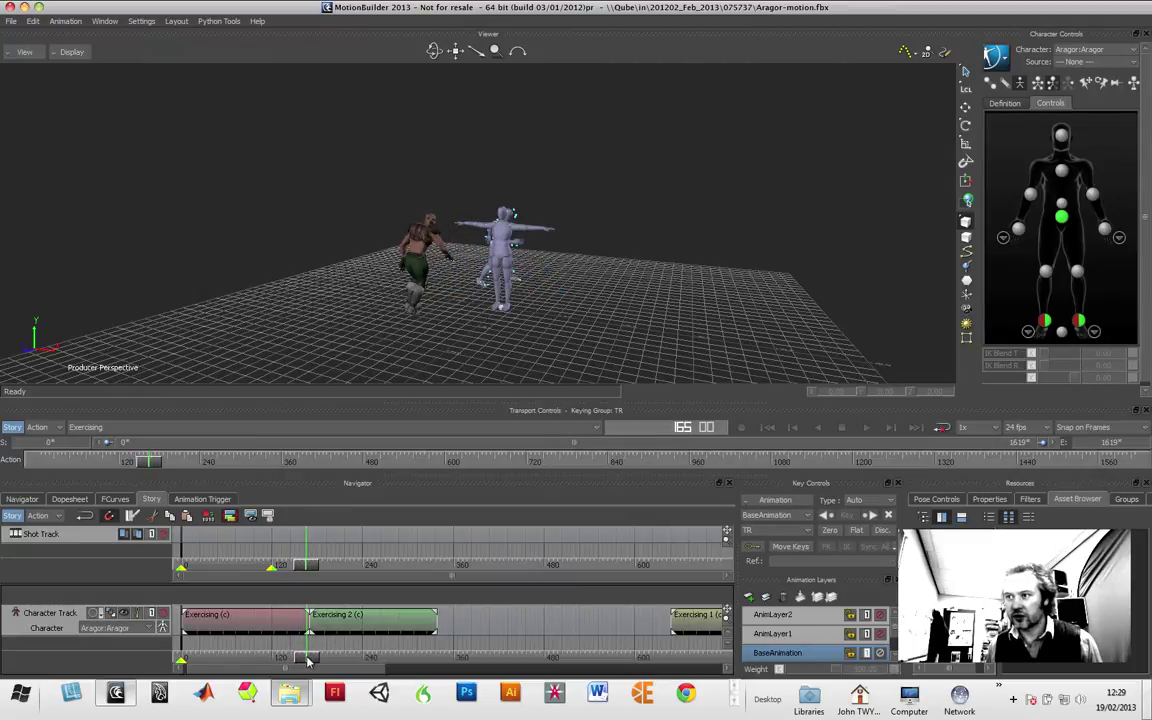
- Dolly the Viewer in and scrub through Aragor's poses around the Exercising–Exercising 2 join
scroll(365, 321, "up", 8)
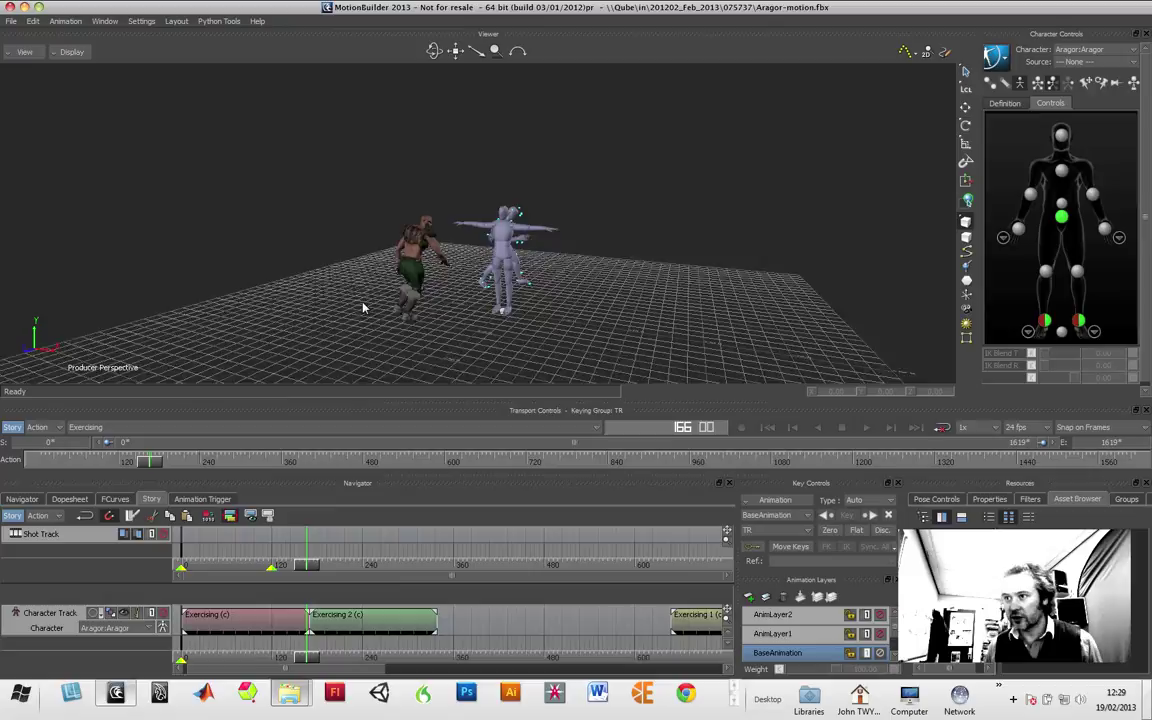
scroll(432, 335, "down", 4)
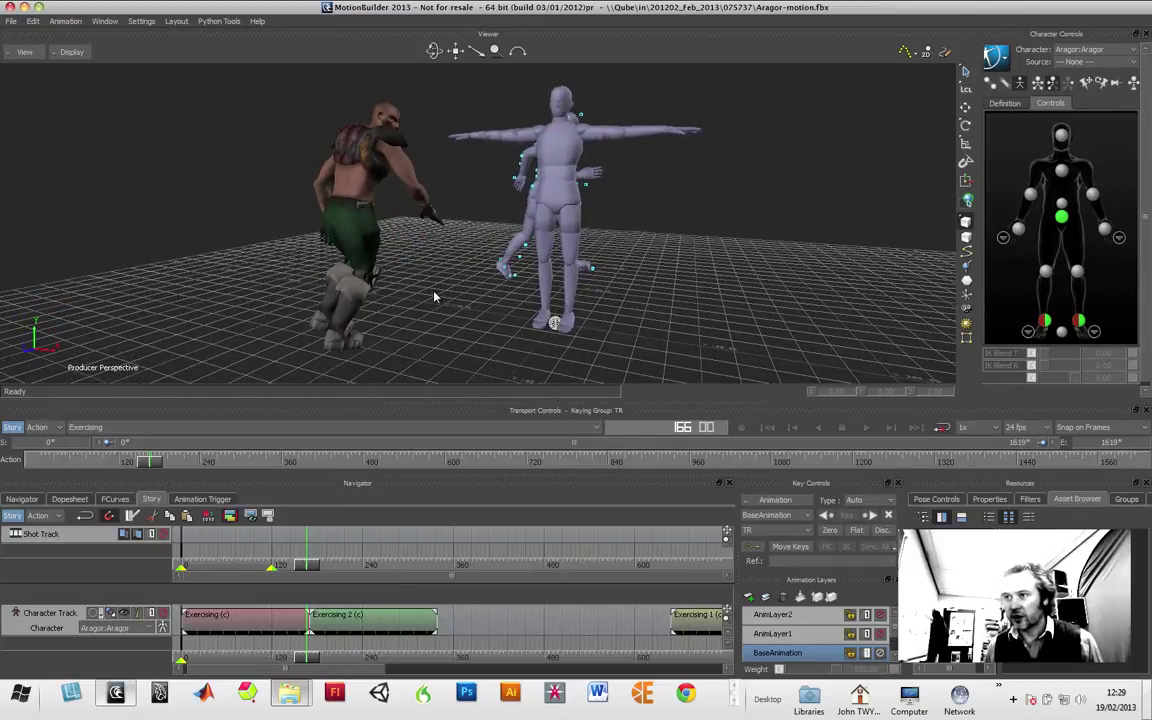
left_click_drag(305, 662, 310, 646)
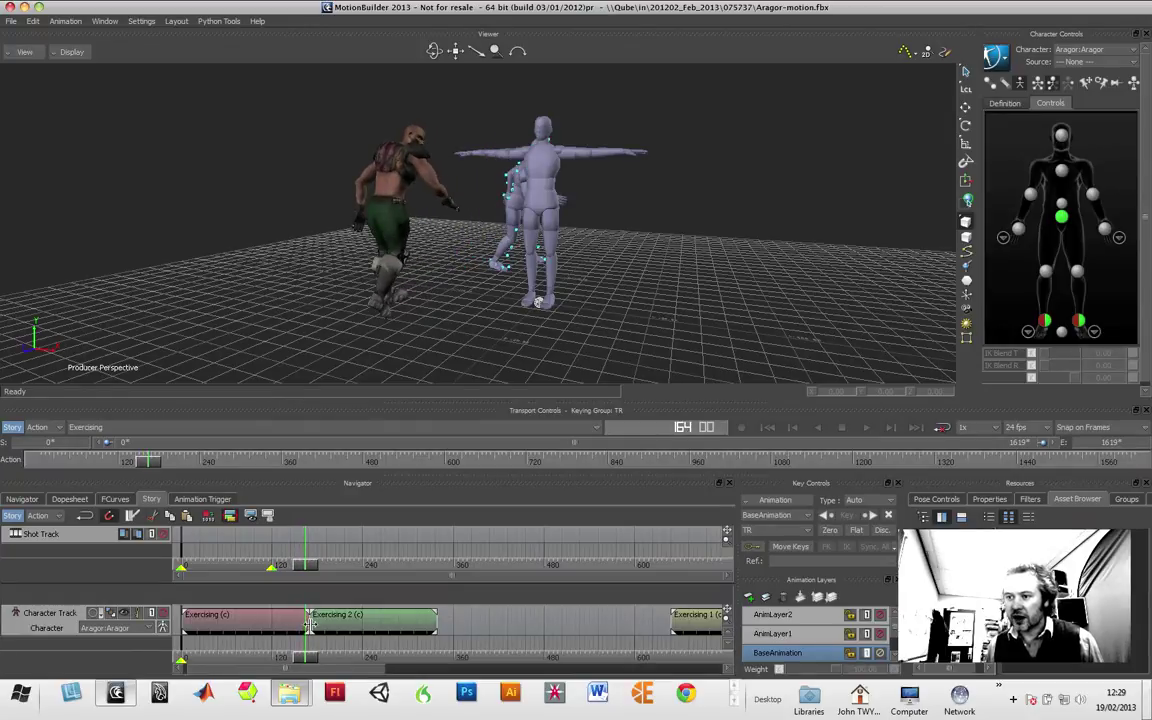
- Start Exercising 2 at frame 150 to overlap the first clip, then play back the blend
left_click(310, 625)
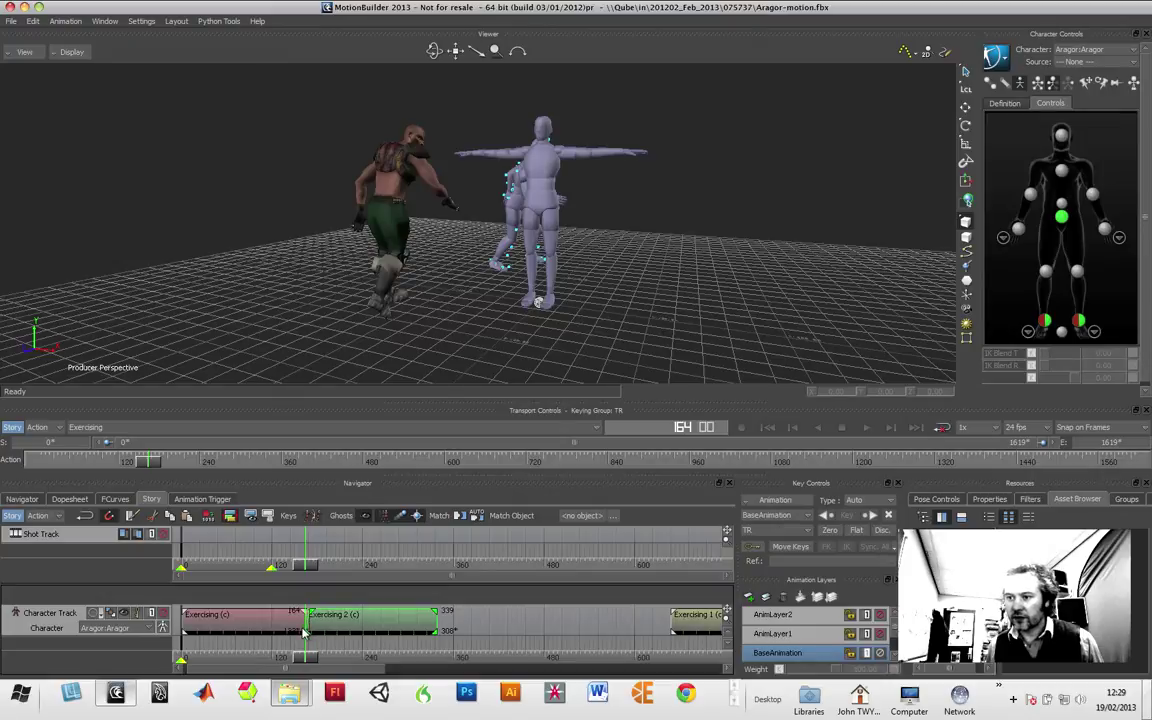
left_click_drag(299, 632, 278, 660)
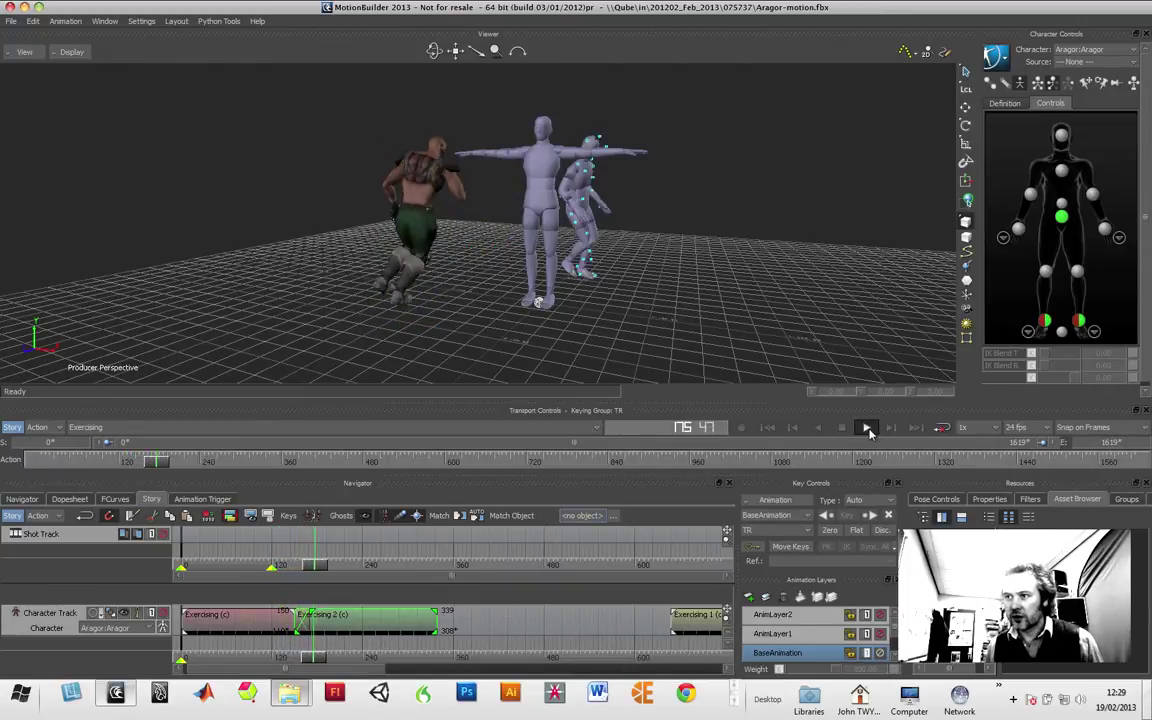
left_click(841, 427)
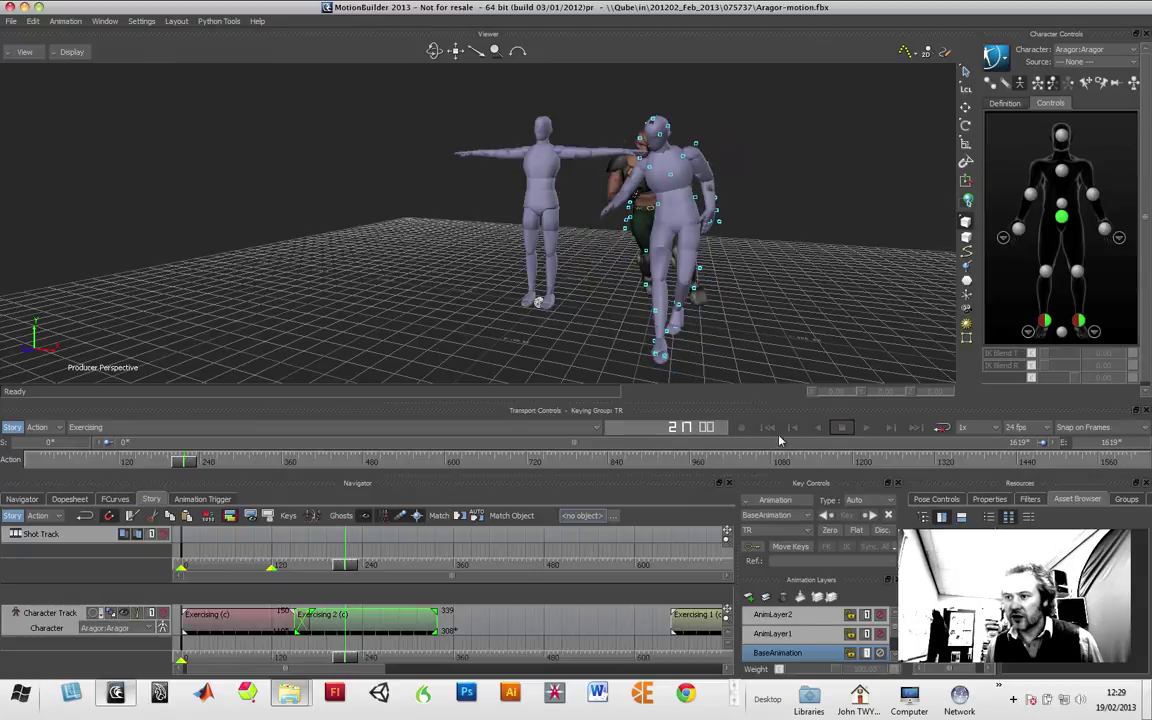
left_click_drag(334, 656, 288, 666)
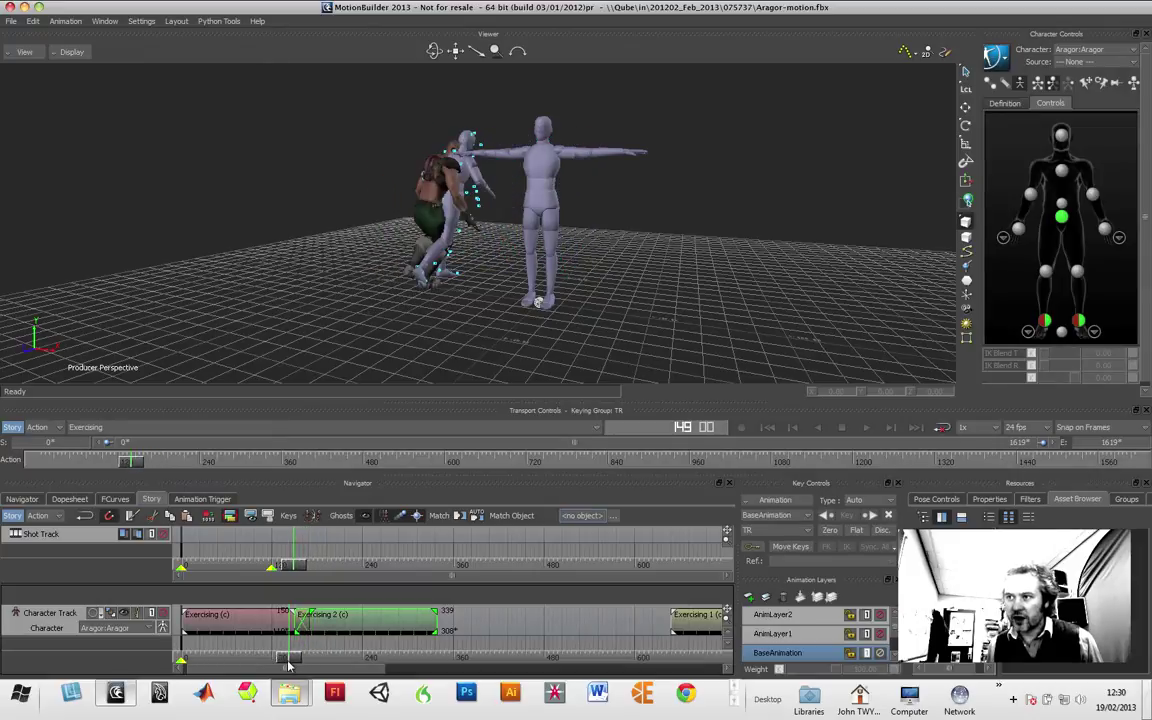
left_click_drag(288, 663, 279, 660)
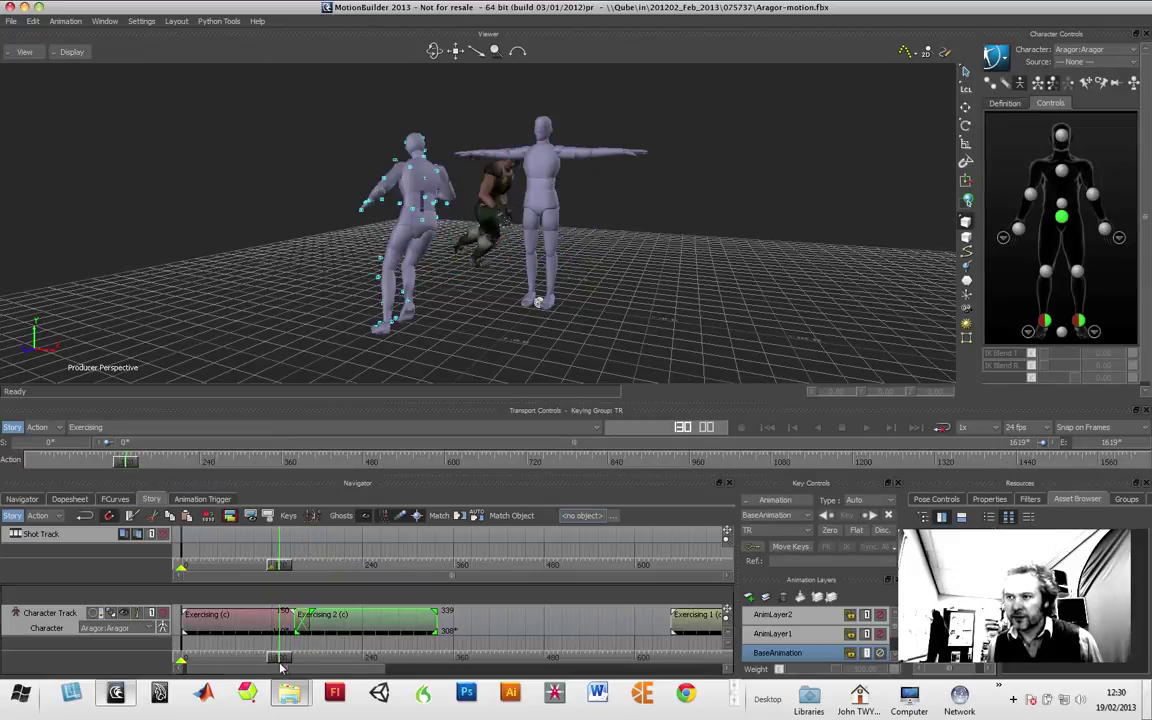
left_click(866, 428)
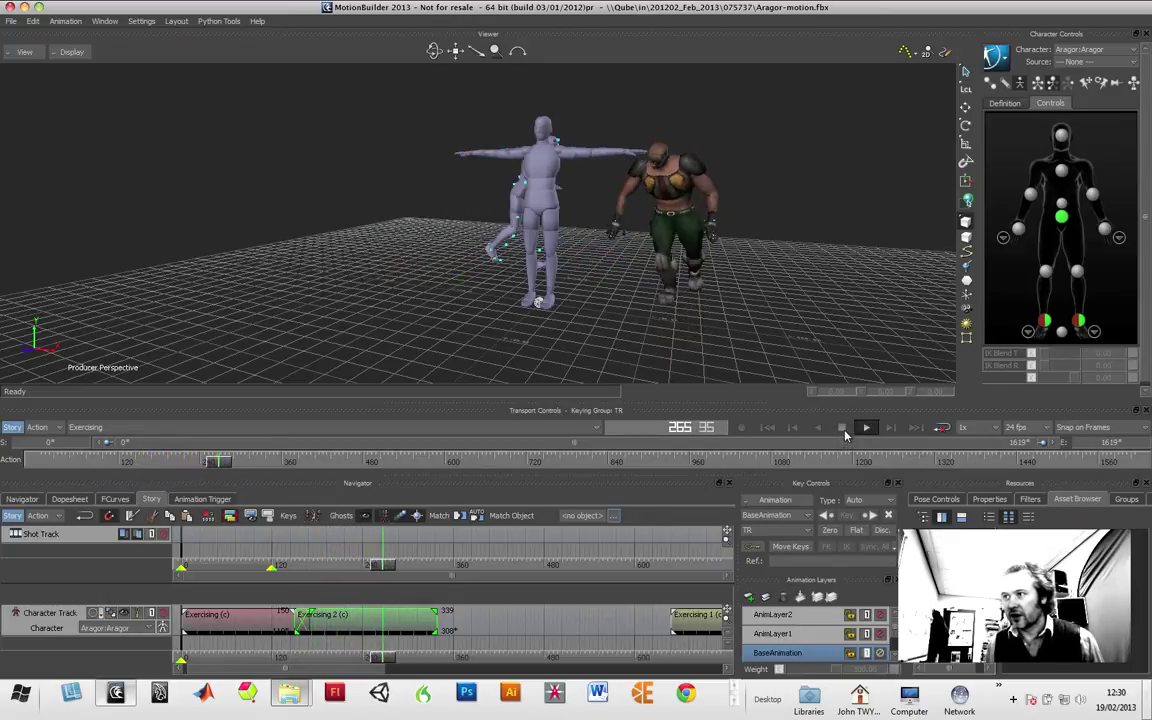
left_click(842, 428)
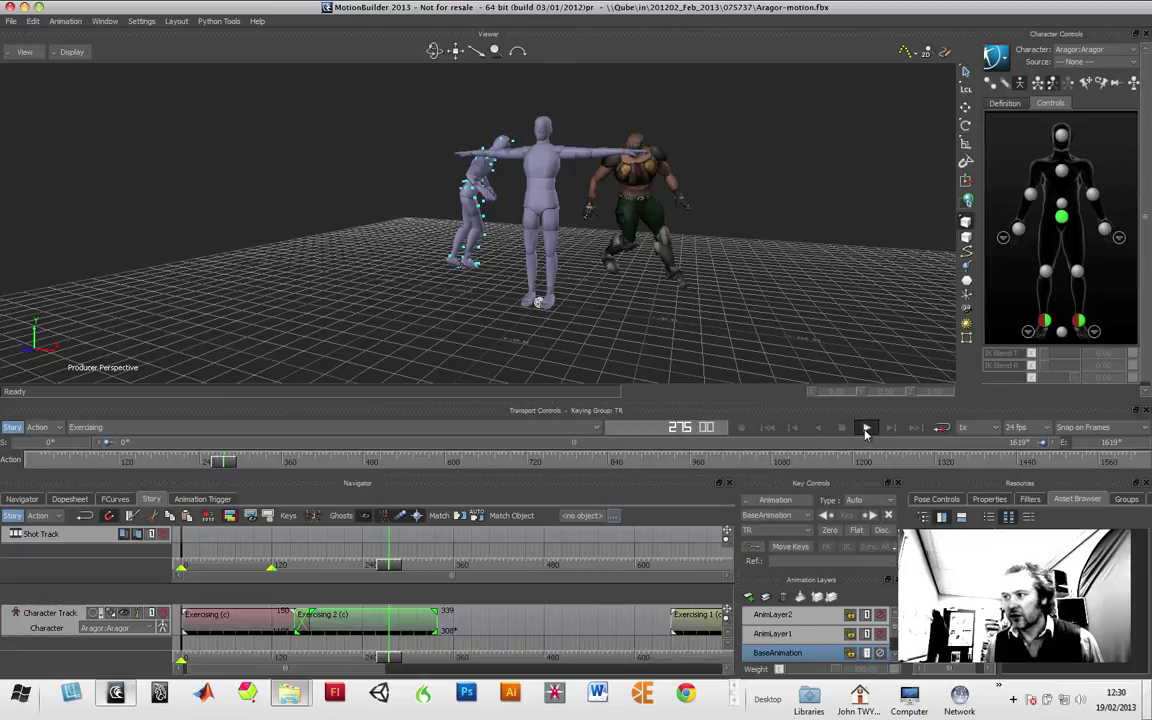
left_click(866, 428)
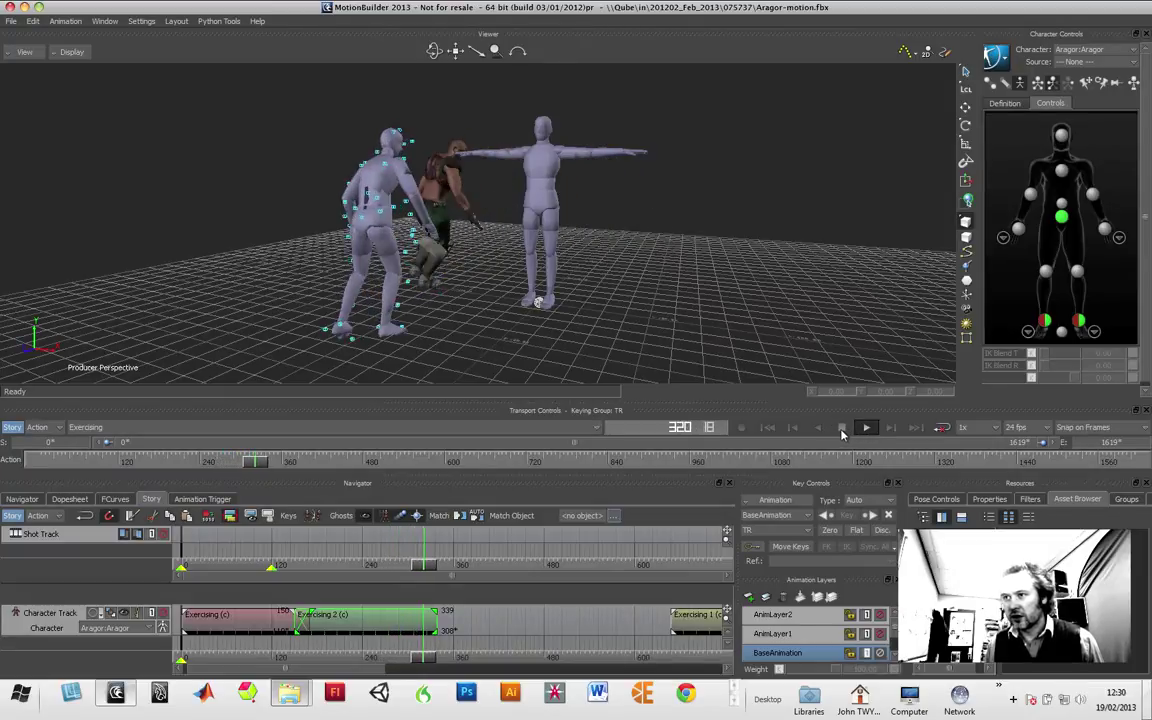
- Paste Exercising 3 at frame 315 and Exercising 4 after it, then return near the start
left_click(841, 428)
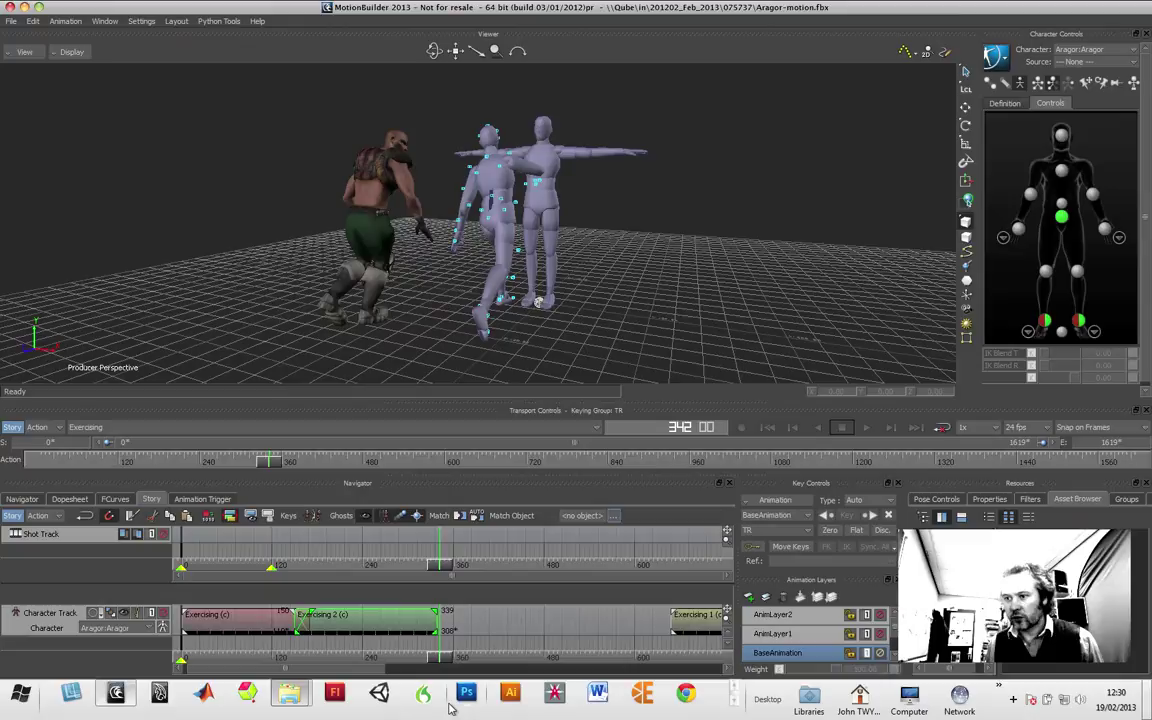
left_click_drag(440, 657, 420, 662)
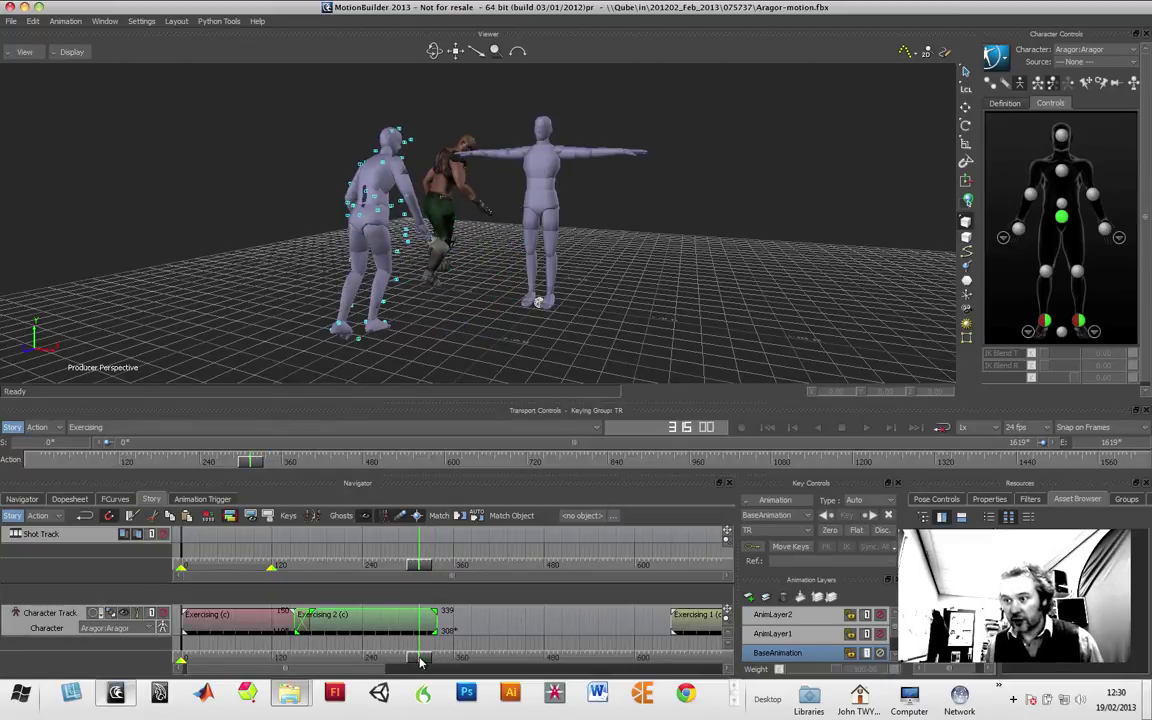
key("ctrl+v")
left_click_drag(420, 662, 537, 662)
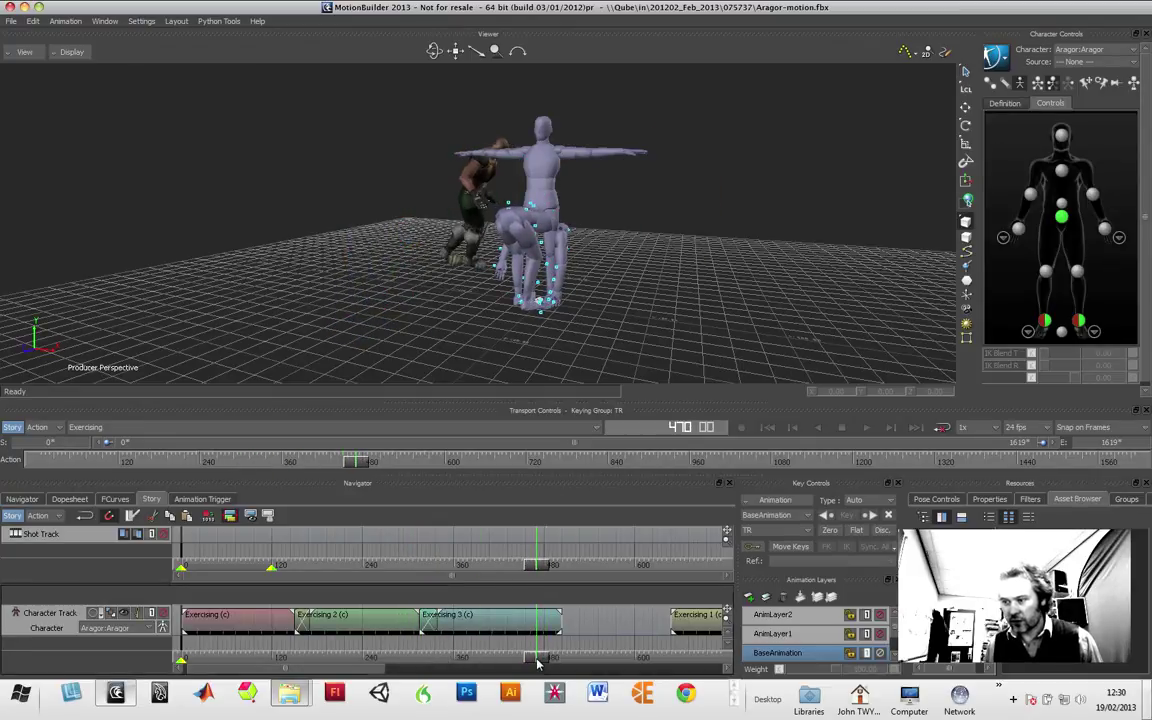
key("ctrl+v")
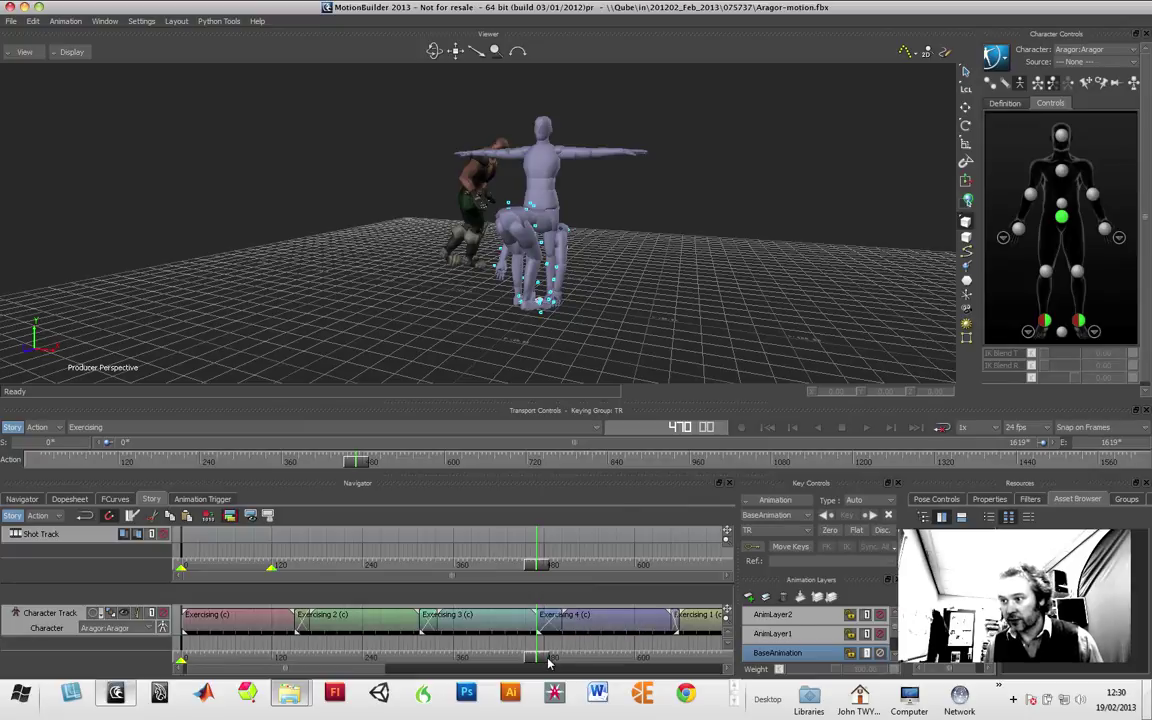
left_click(706, 627)
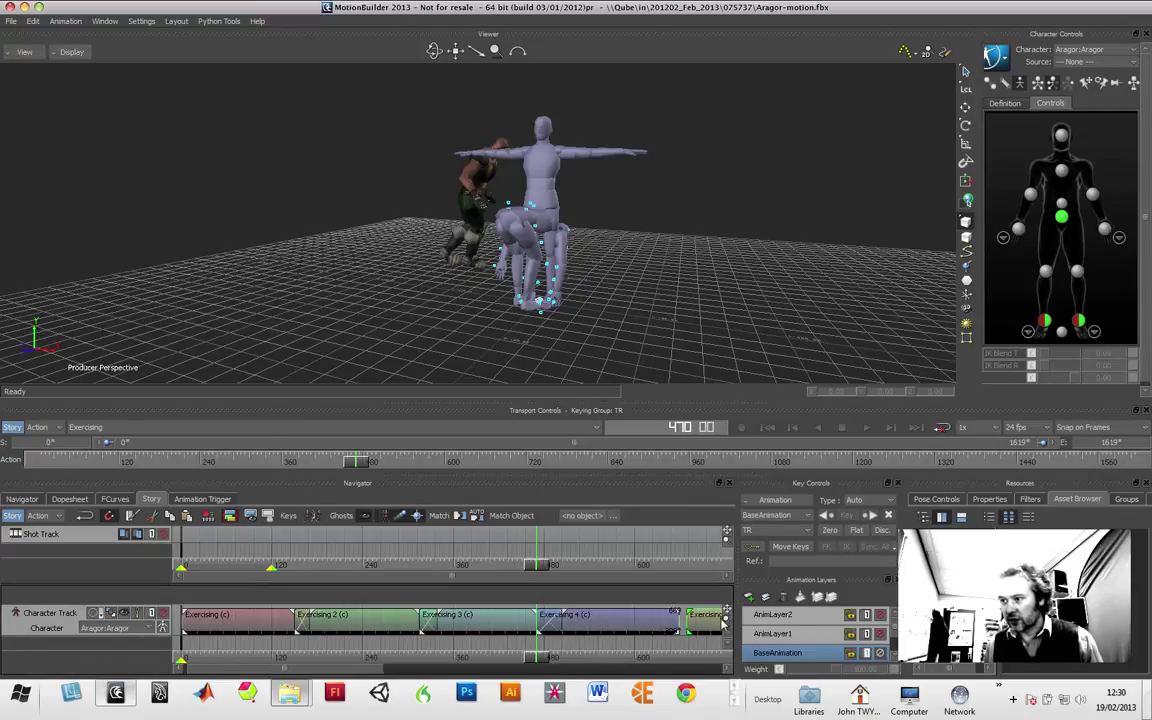
left_click_drag(484, 590, 185, 692)
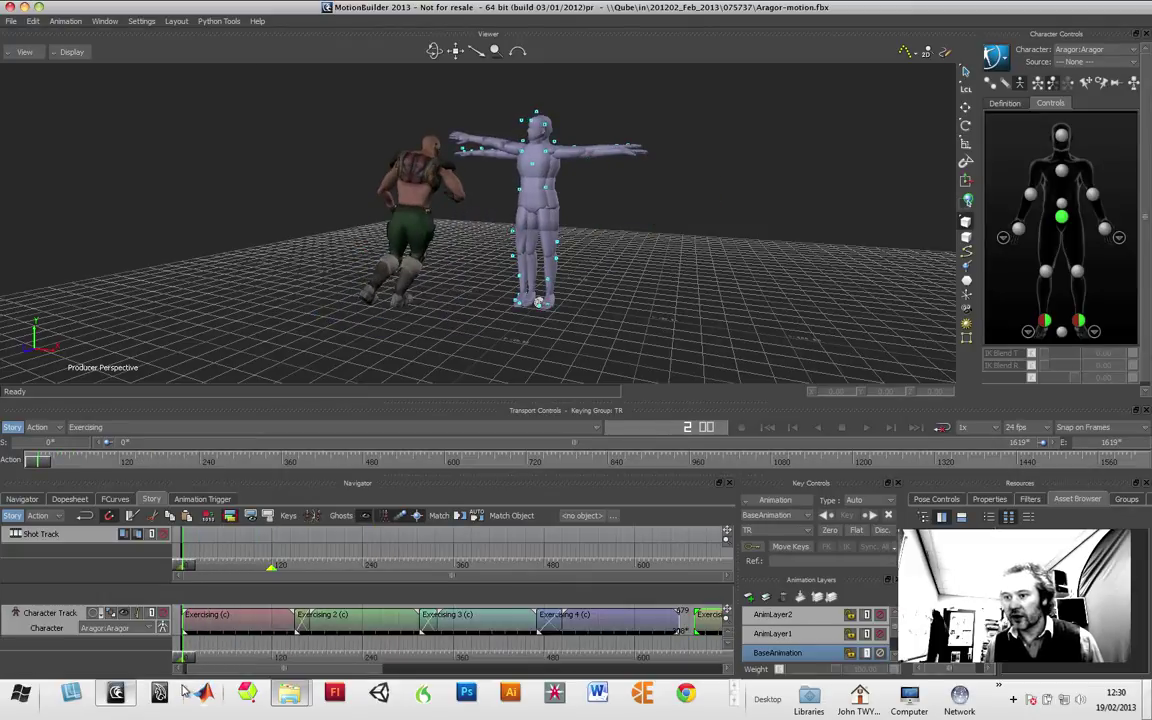
left_click(868, 428)
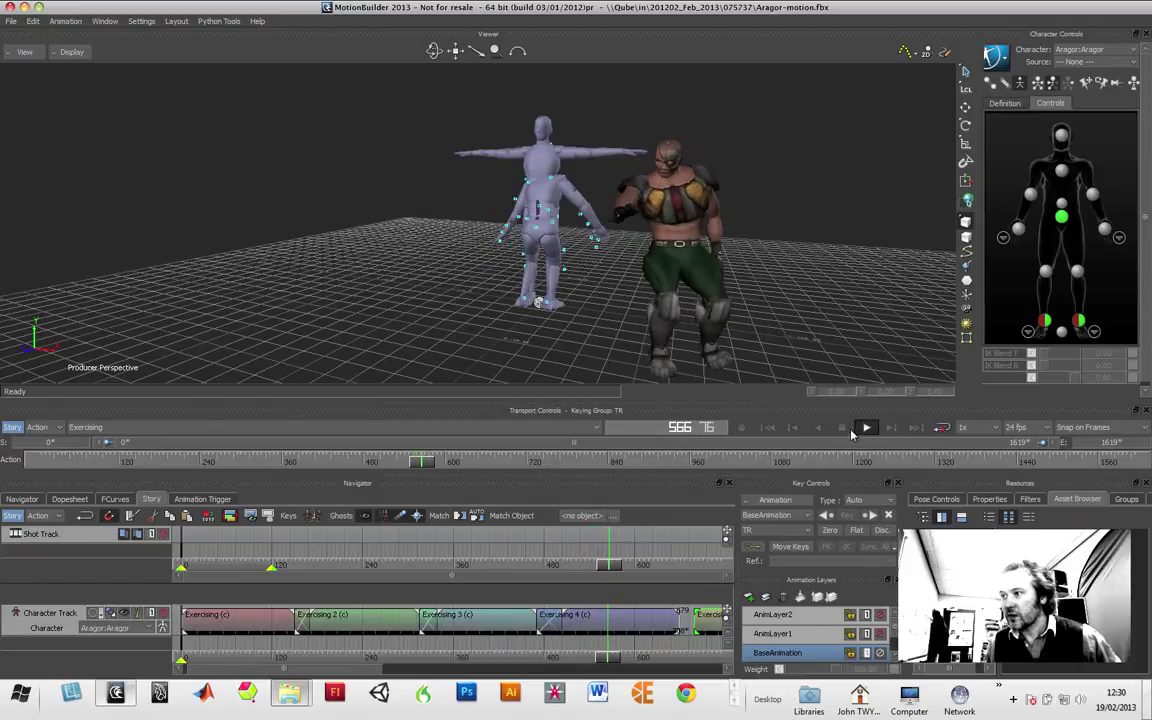
left_click(841, 428)
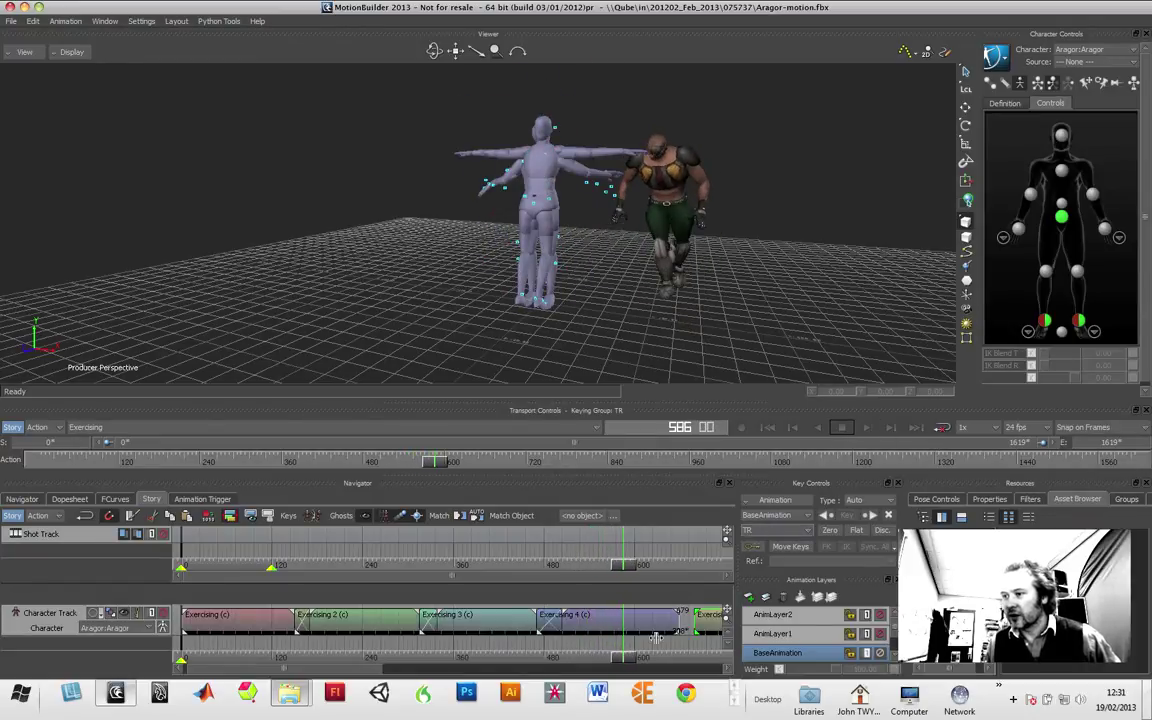
left_click_drag(631, 660, 700, 655)
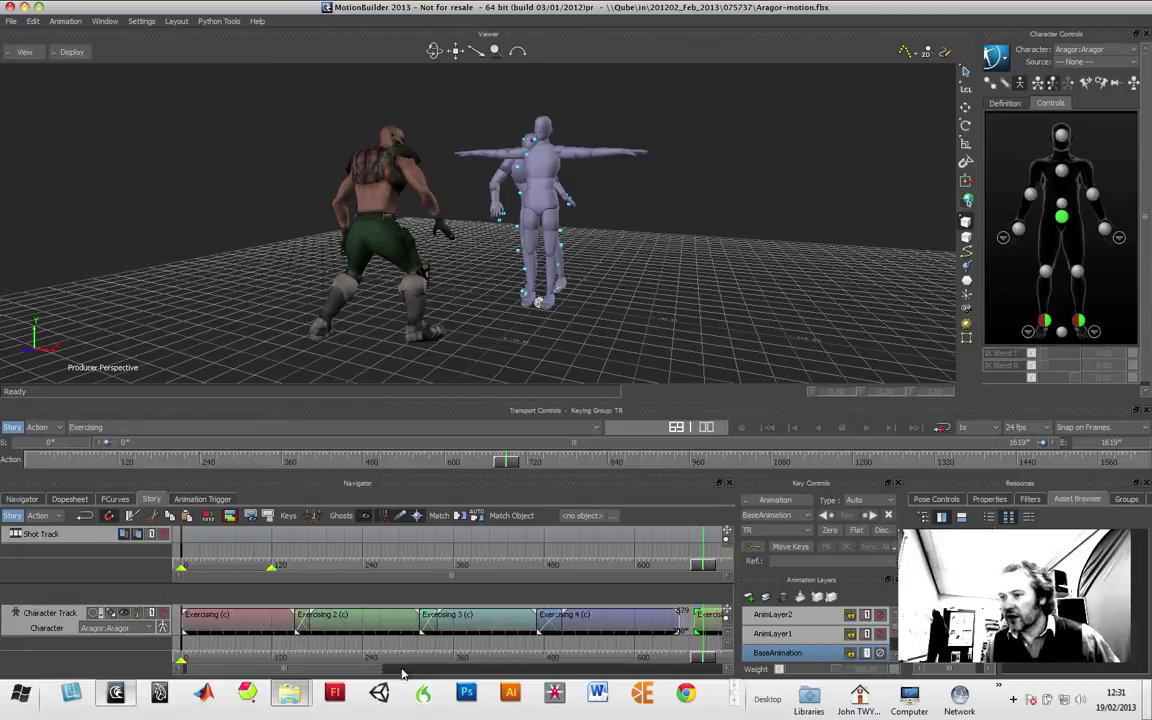
- Scrub through the Exercising 1 section and settle the time around frame 707
left_click_drag(358, 677, 428, 661)
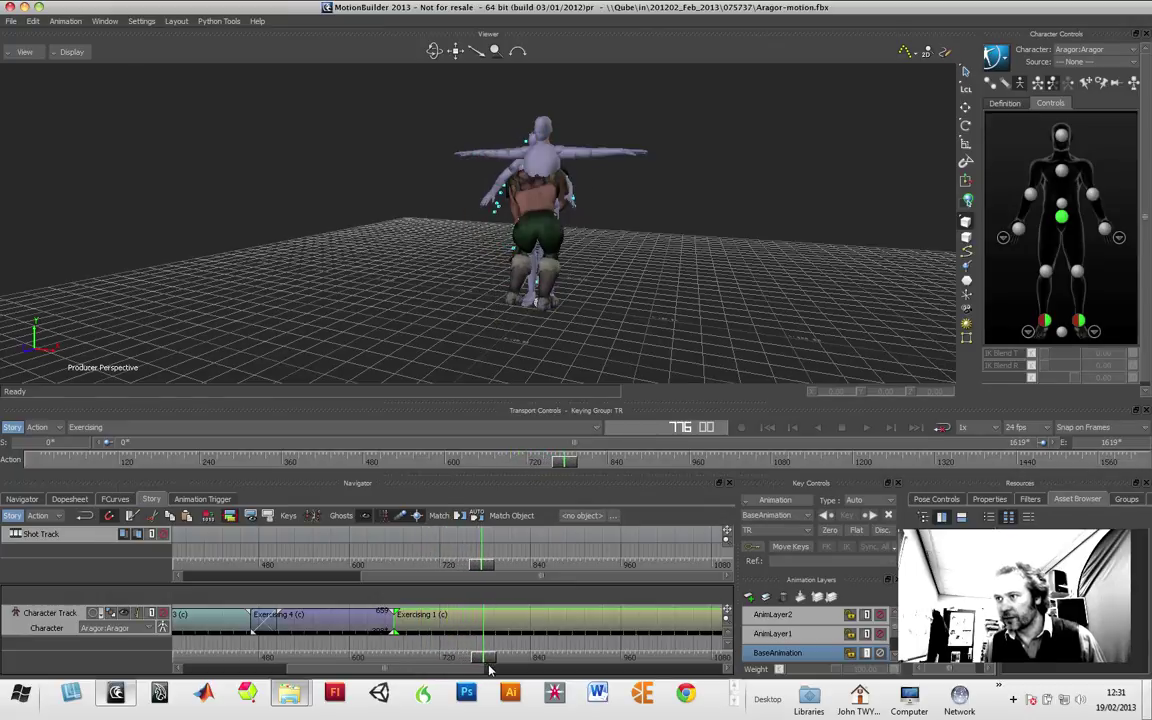
left_click_drag(490, 670, 533, 673)
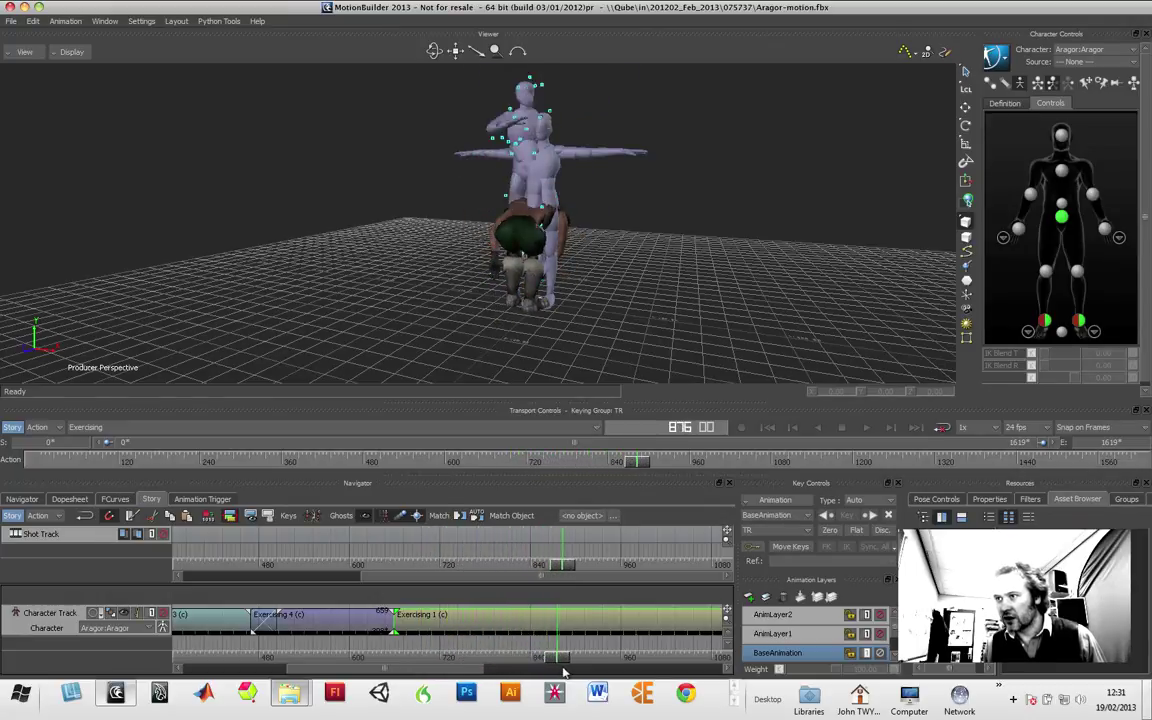
left_click_drag(593, 680, 571, 684)
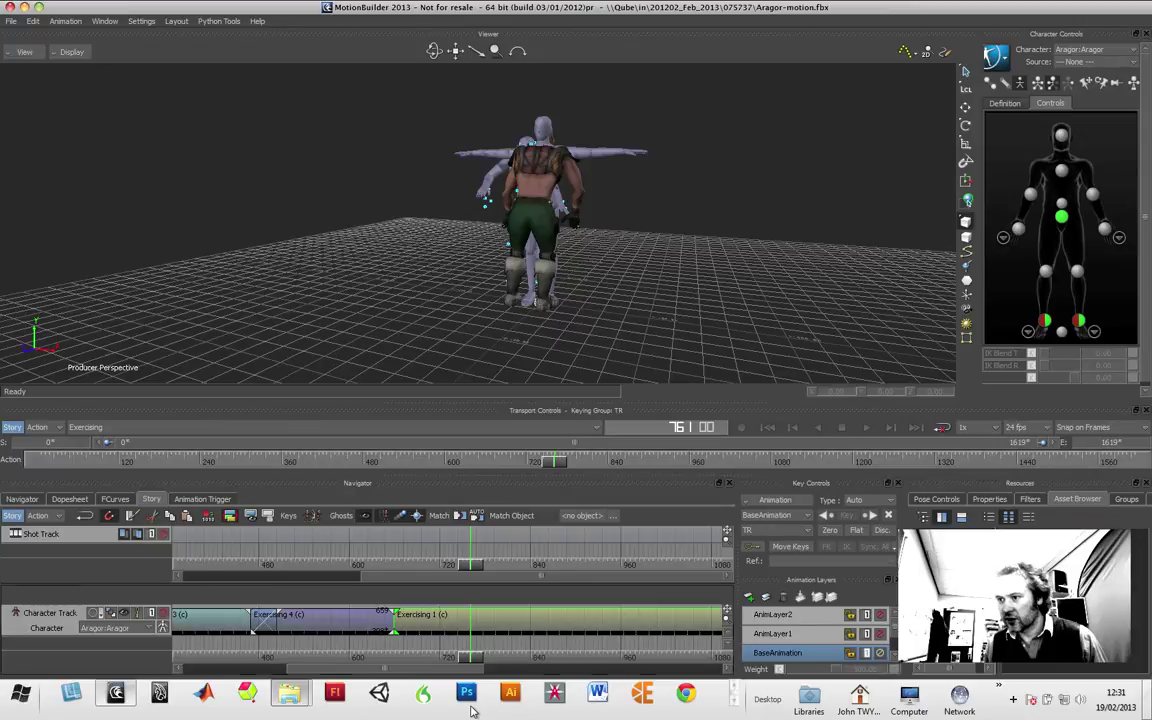
left_click_drag(472, 669, 439, 671)
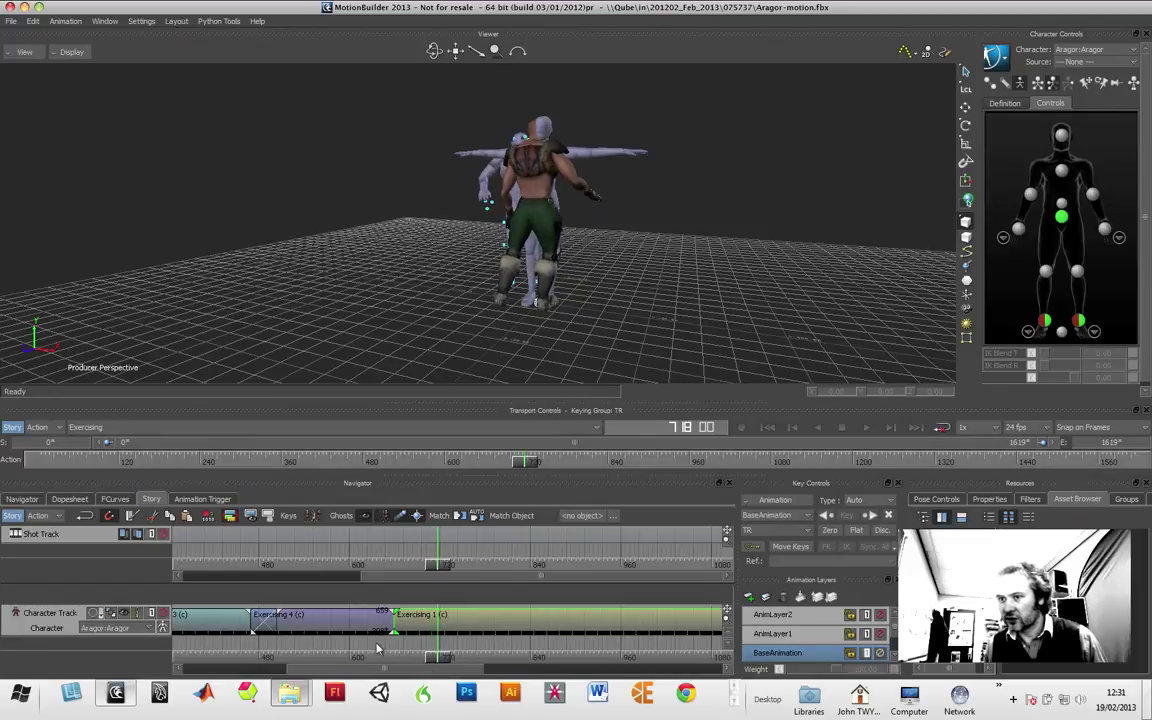
- Razor the Exercising clip at the current frame and again at frame 895
left_click(129, 517)
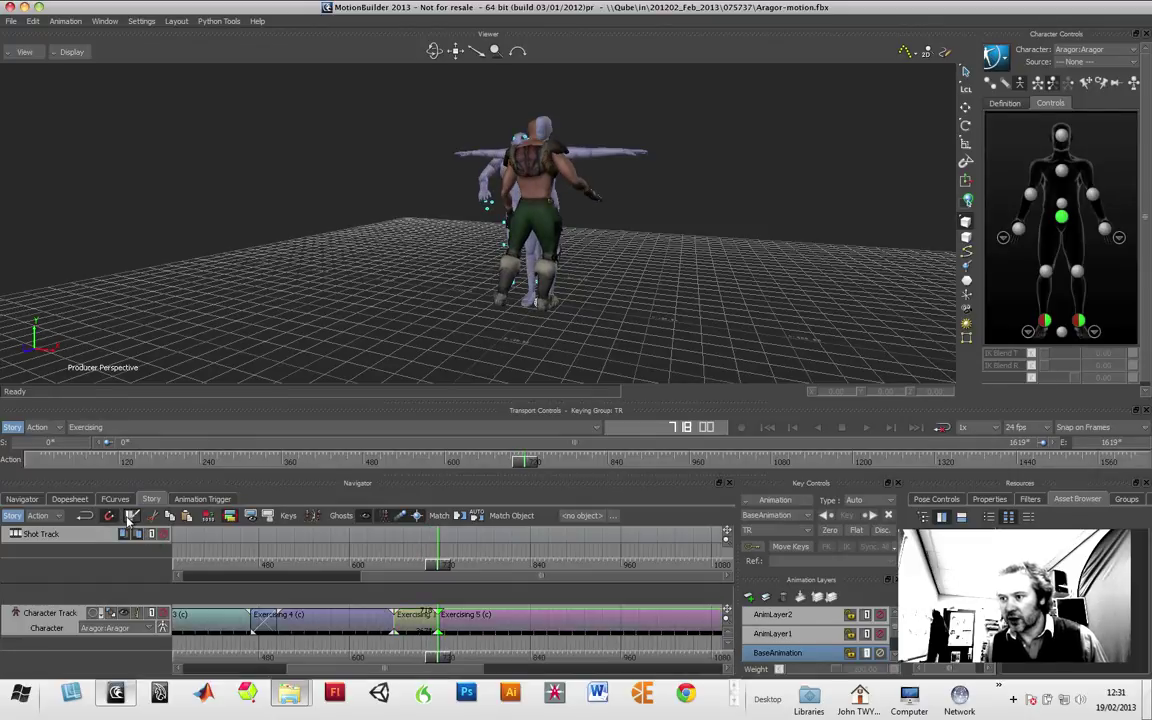
left_click_drag(440, 660, 572, 667)
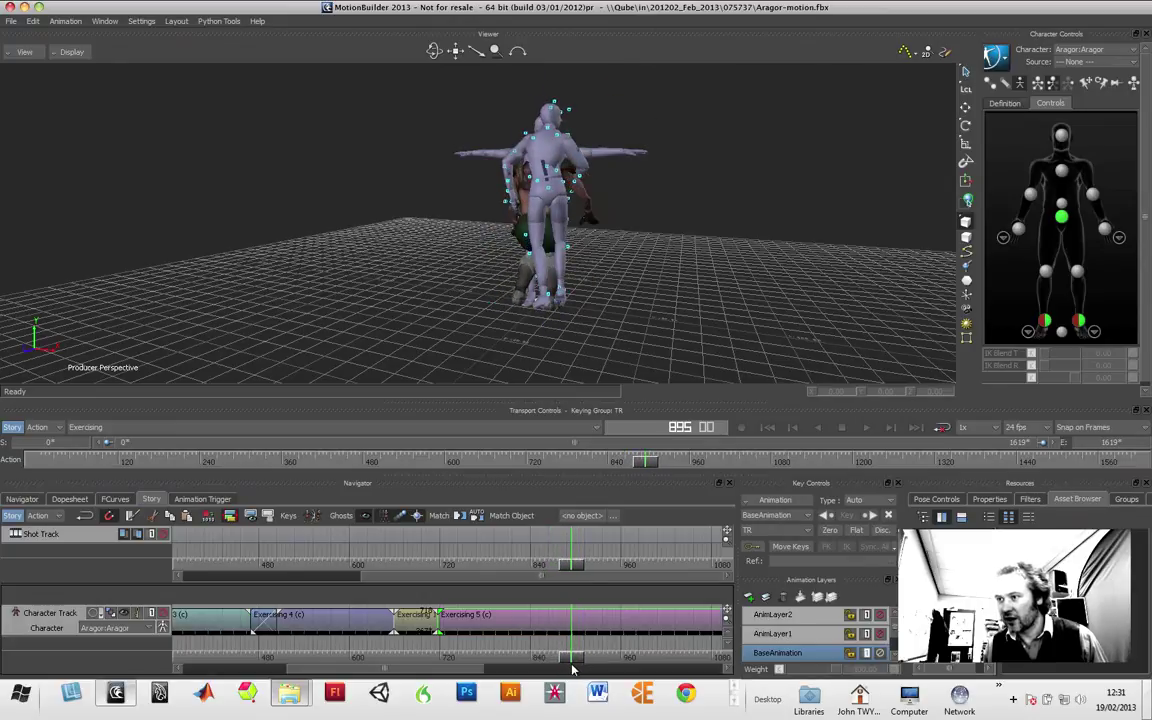
left_click(131, 516)
- Delete Exercising 5 and slide Exercising 6 back against the preceding Exercising clip
left_click(484, 627)
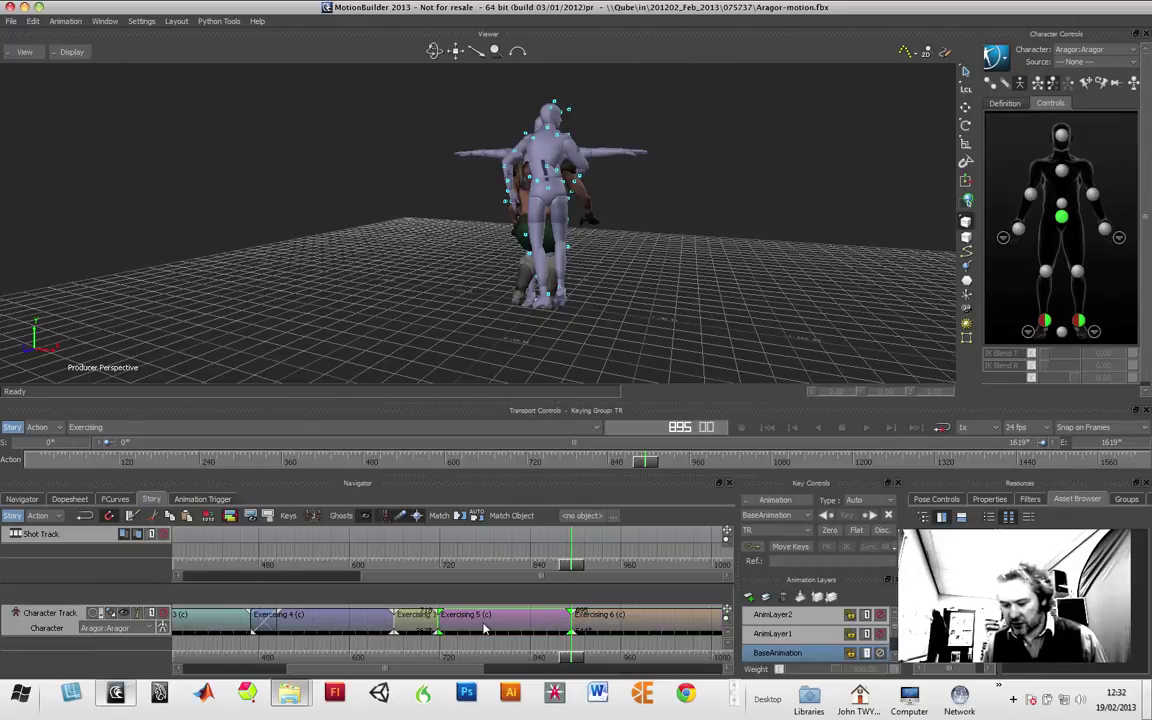
key("Delete")
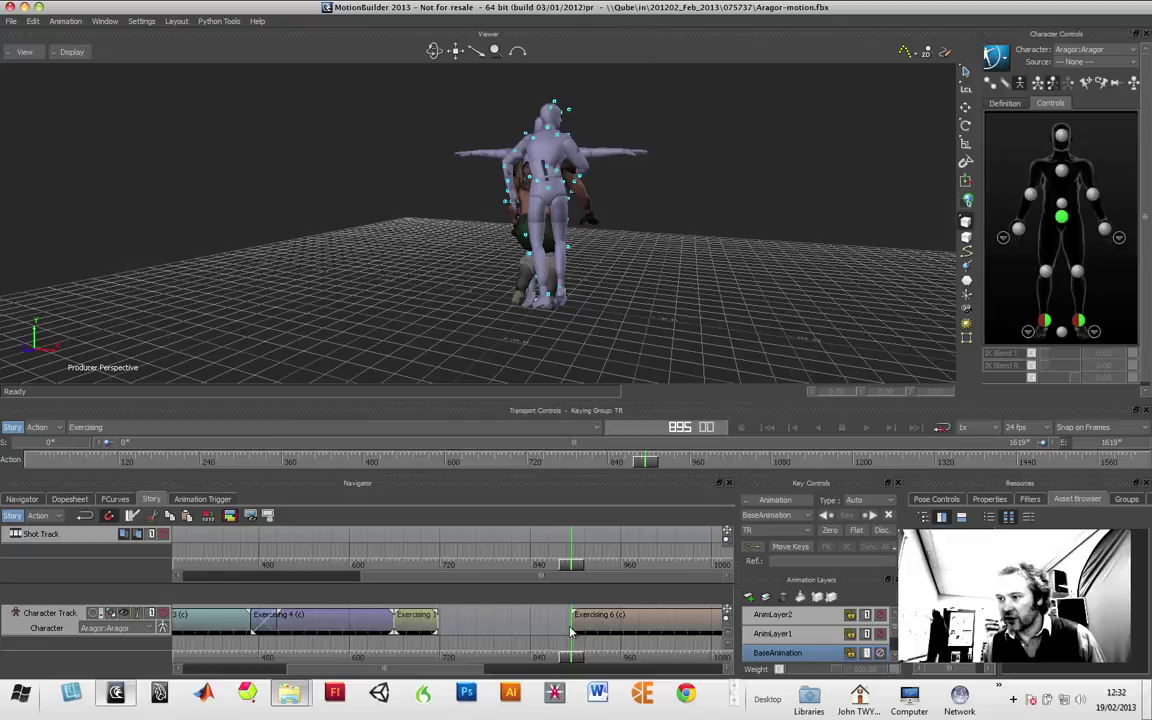
left_click_drag(615, 628, 466, 650)
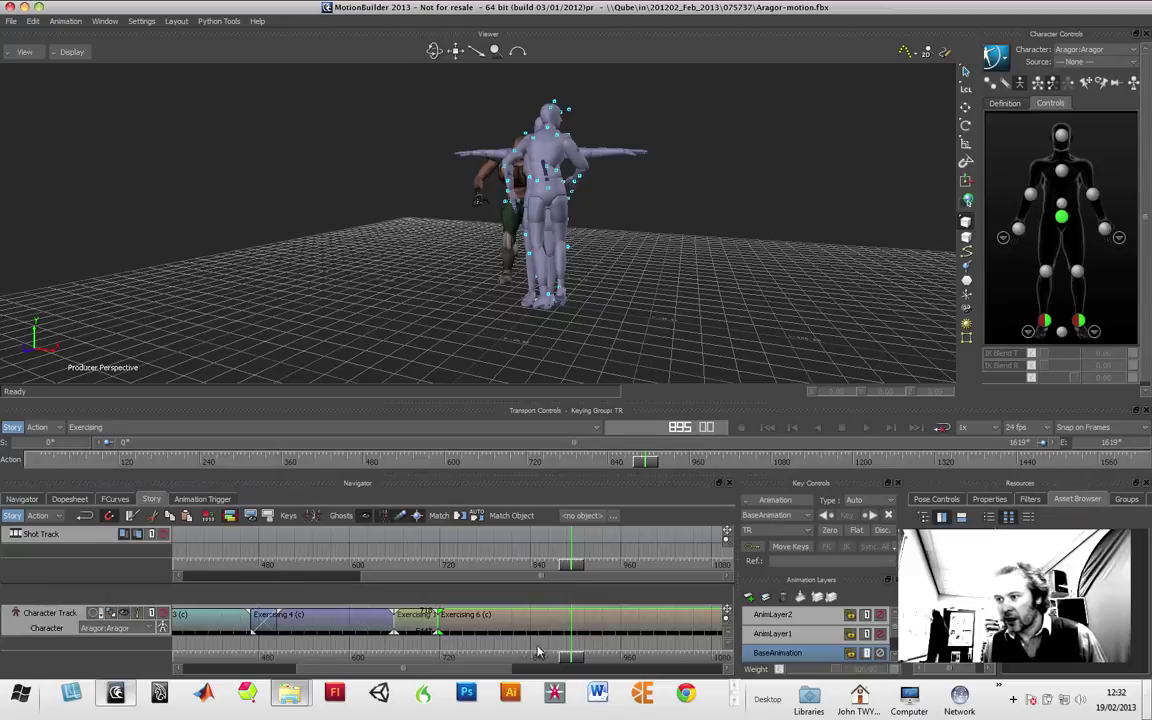
left_click_drag(563, 659, 415, 658)
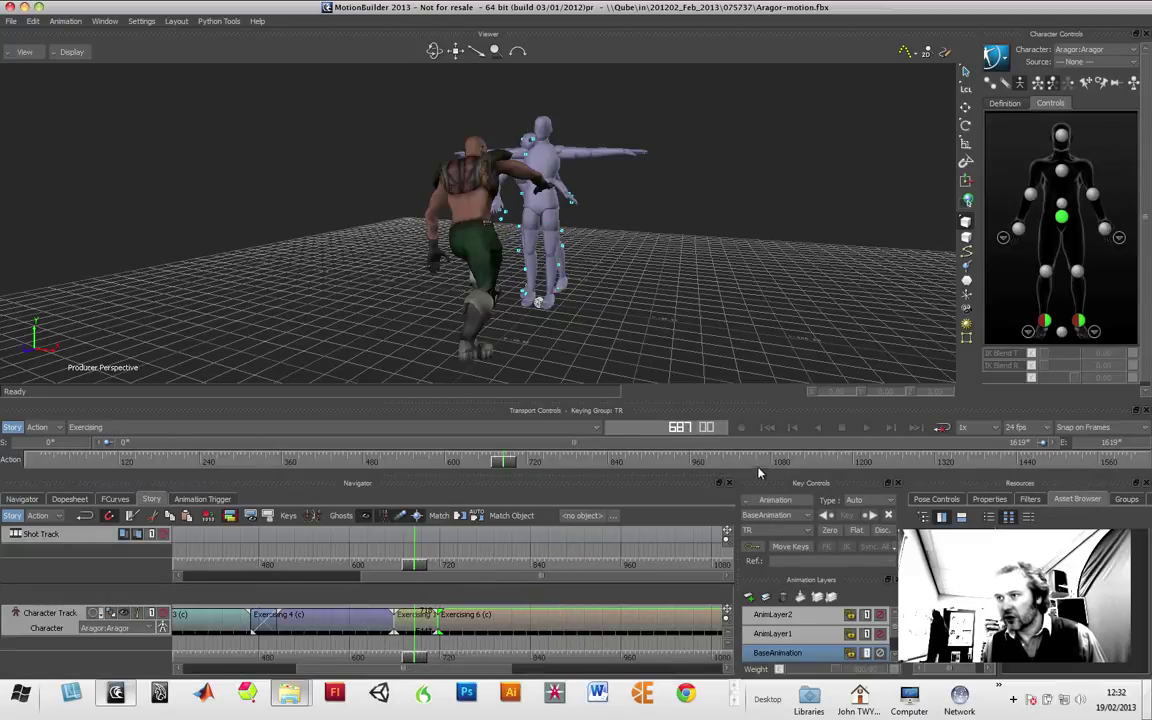
- Overlap Exercising 6's start to about frame 706 and play back the new blend
left_click(868, 429)
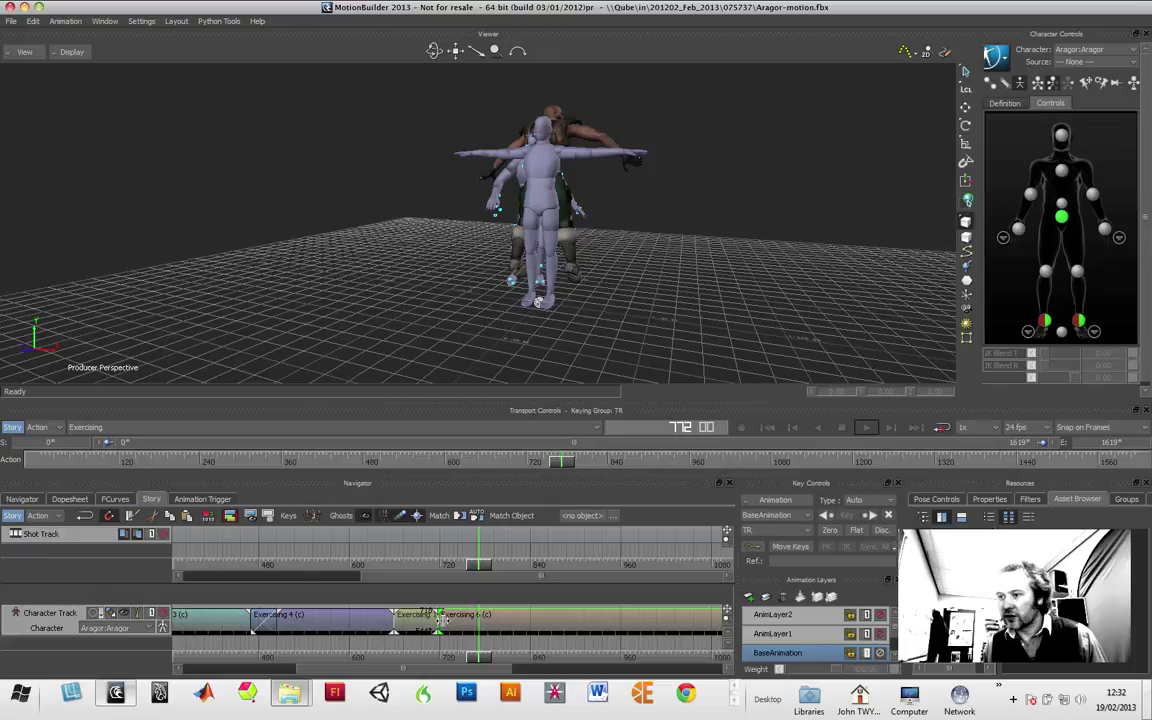
left_click_drag(440, 620, 421, 668)
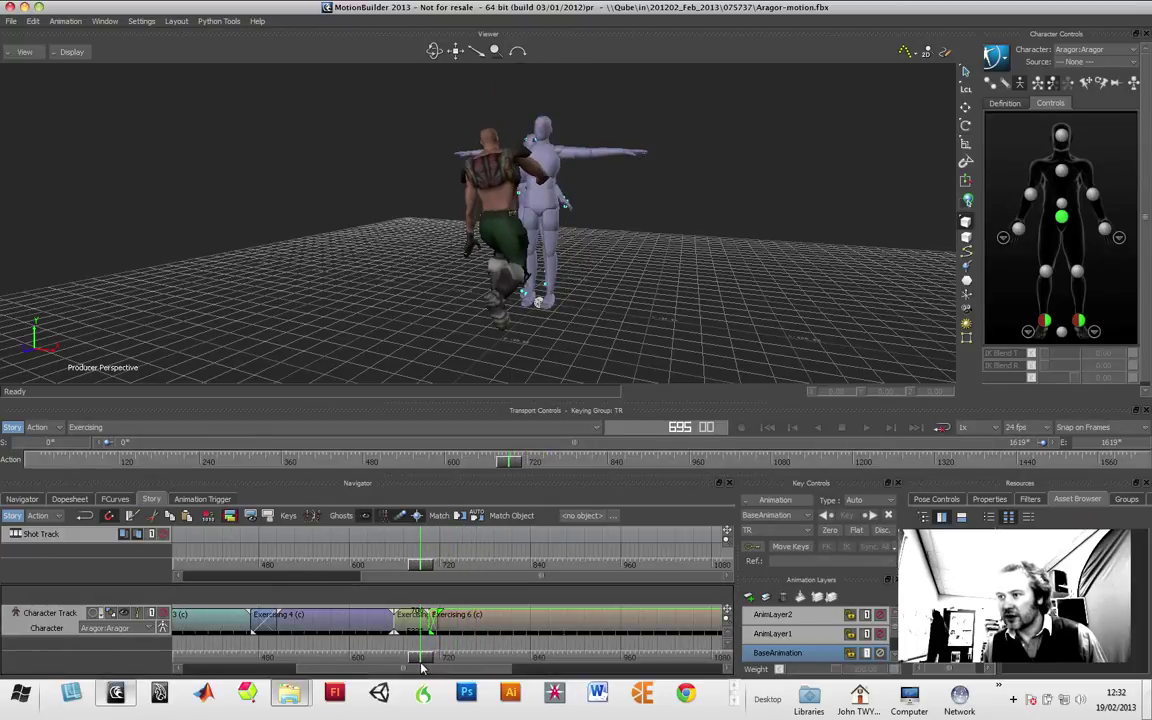
left_click(867, 428)
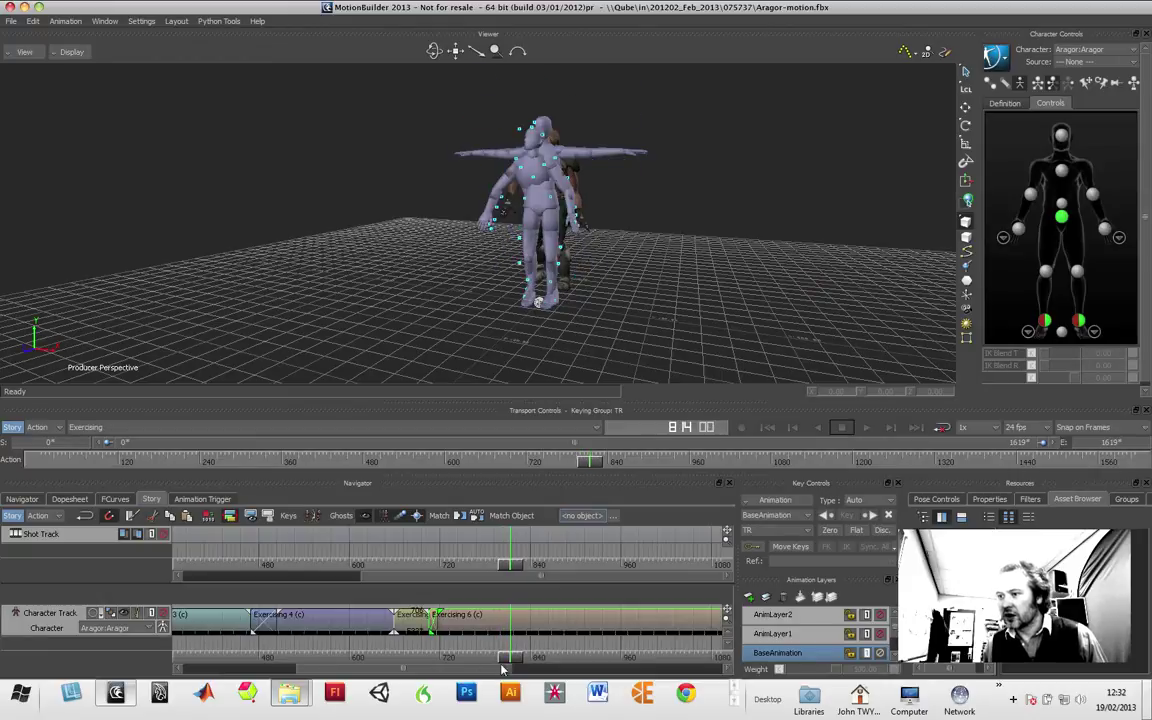
- Razor Exercising 6 at frame 758 and move the Exercising 7 piece to around frame 1006
mouse_move(503, 668)
left_mouse_down()
mouse_move(469, 670)
mouse_move(483, 668)
left_mouse_up()
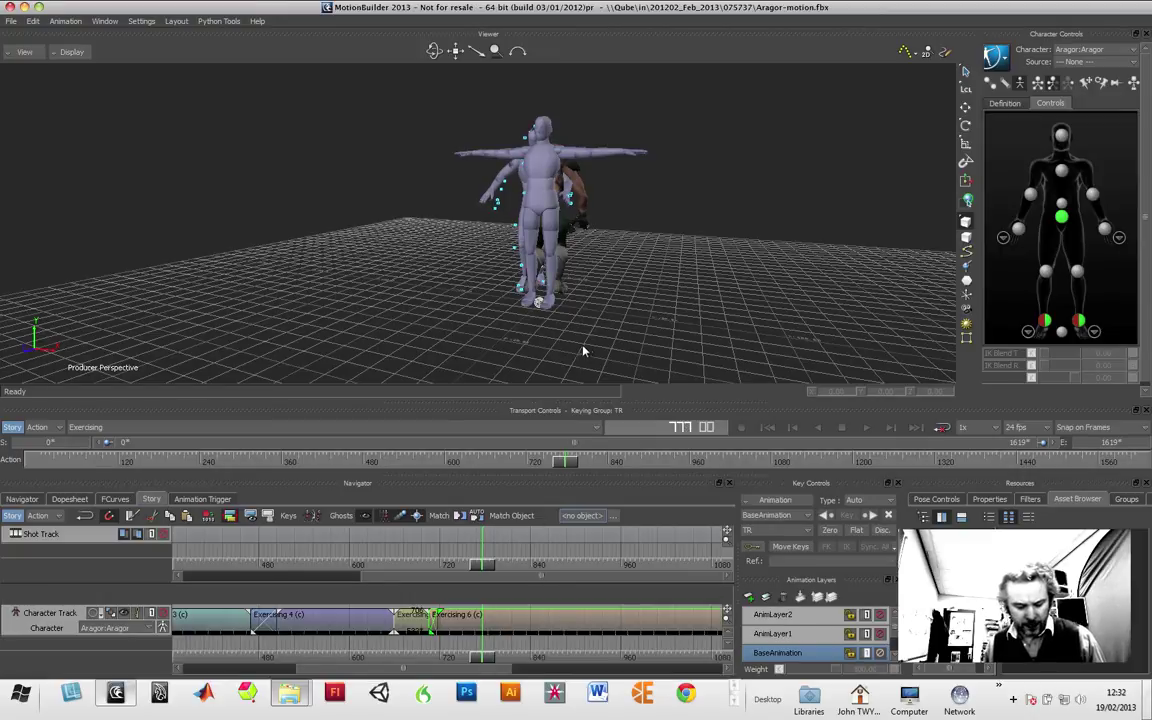
left_click_drag(673, 325, 583, 333, "ctrl+shift")
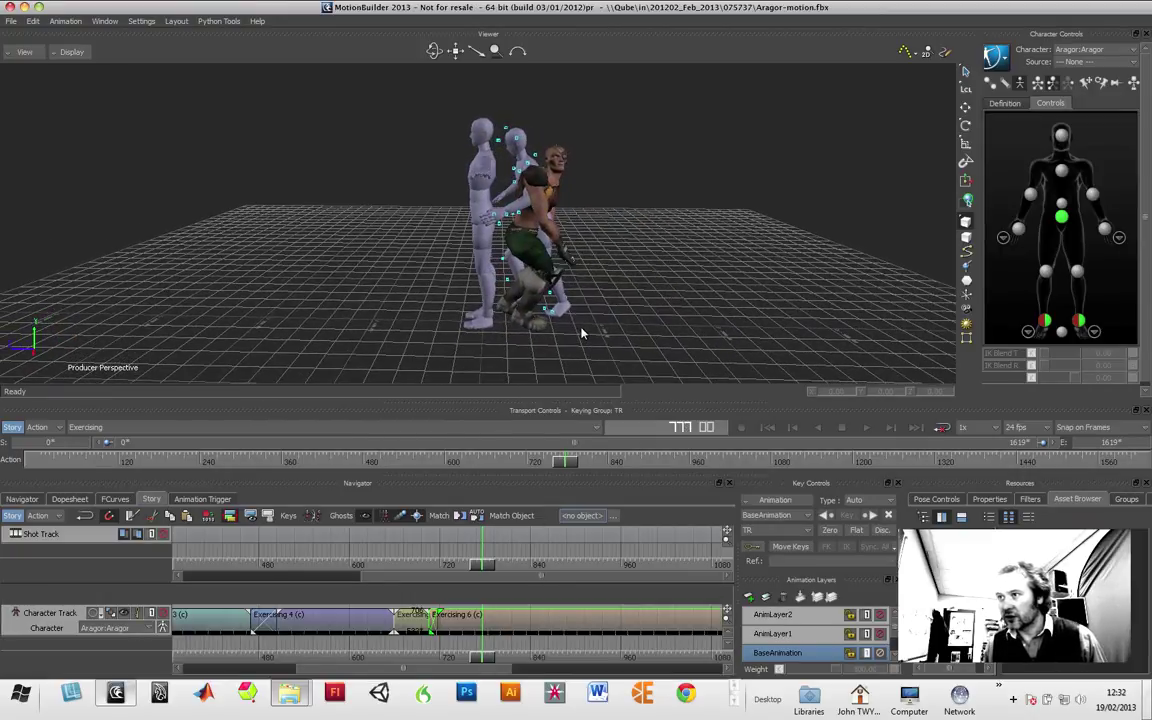
mouse_move(483, 657)
left_mouse_down()
mouse_move(455, 657)
mouse_move(491, 655)
mouse_move(470, 656)
left_mouse_up()
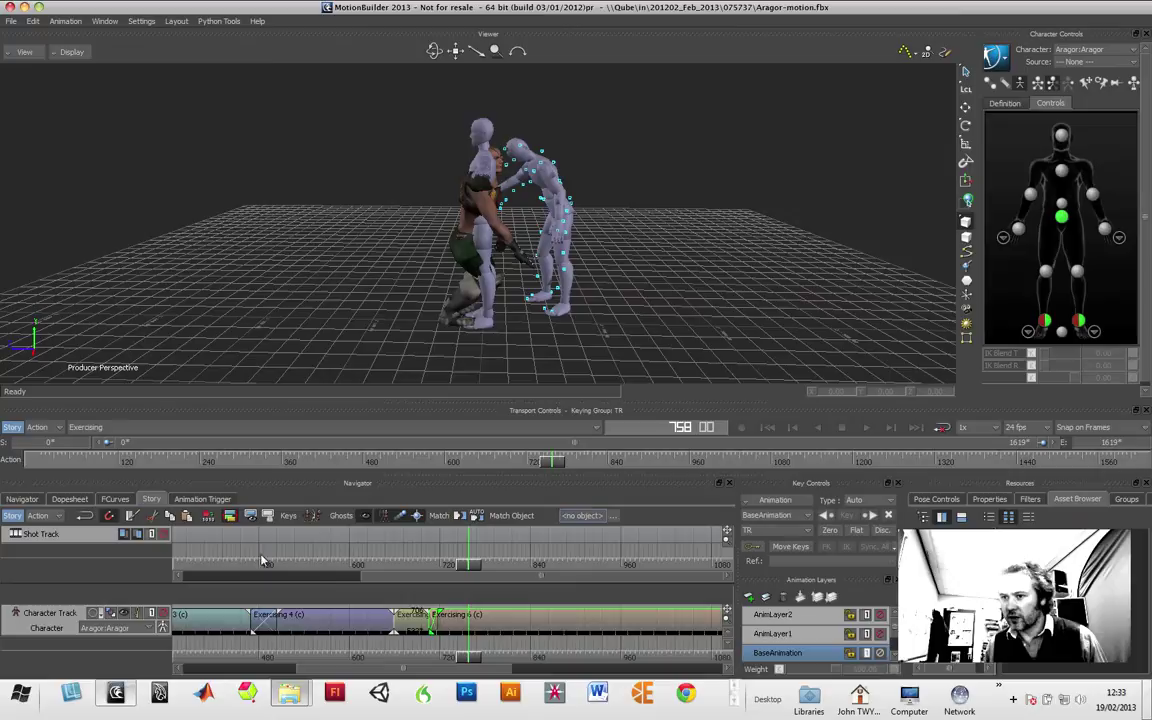
left_click(131, 517)
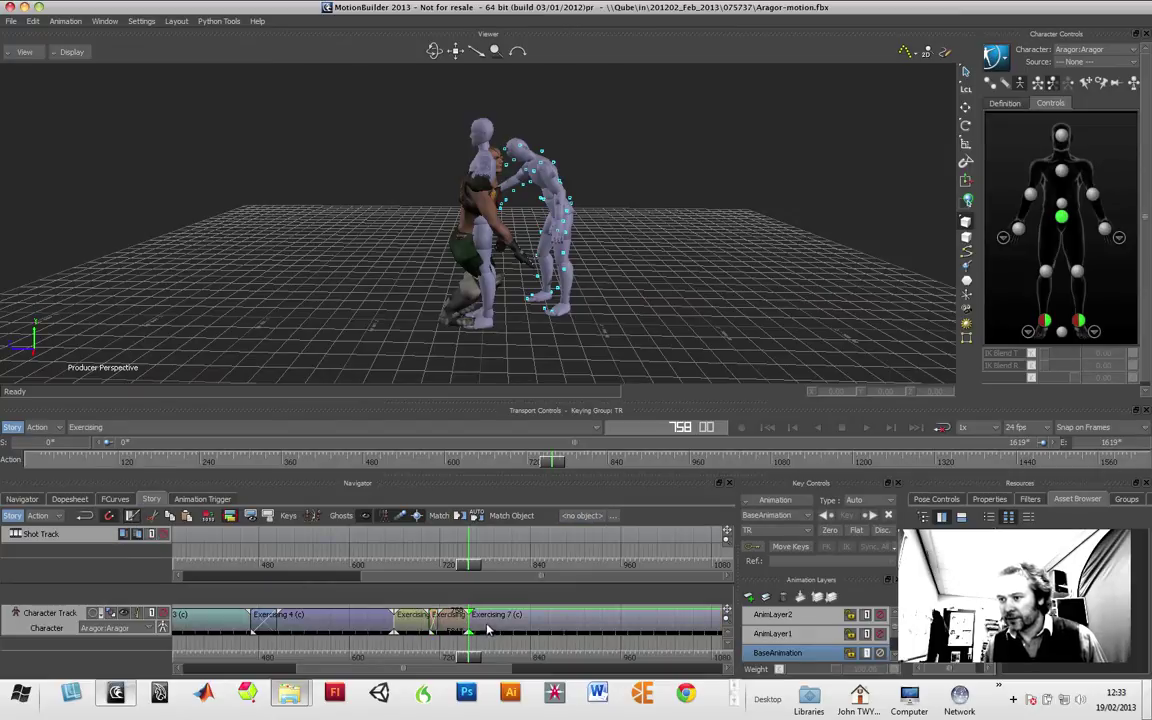
left_click_drag(488, 628, 675, 628)
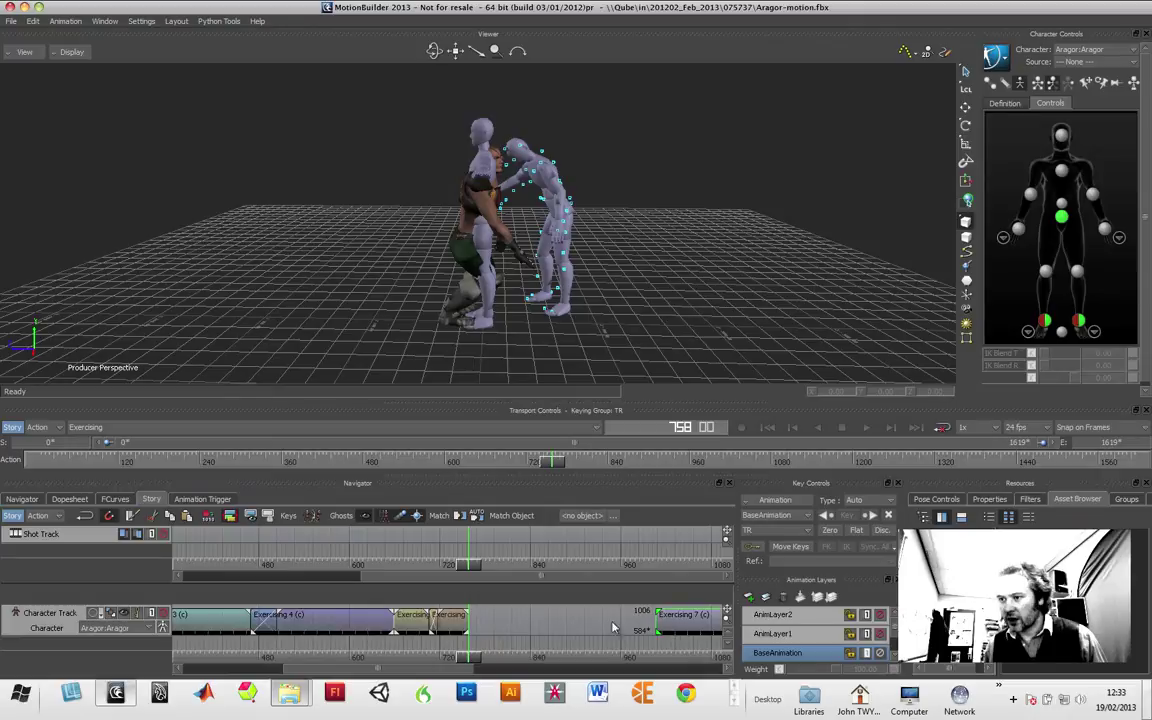
- Lengthen the end of the short Exercising clip
left_click(455, 625)
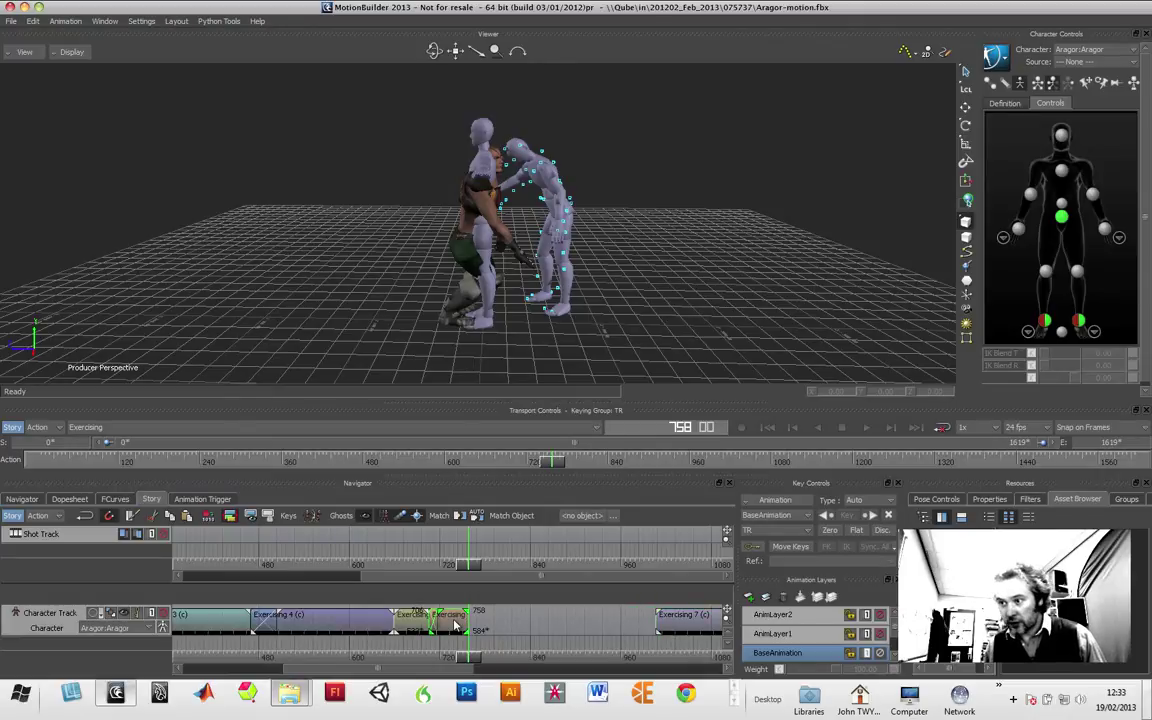
left_click_drag(455, 625, 488, 626)
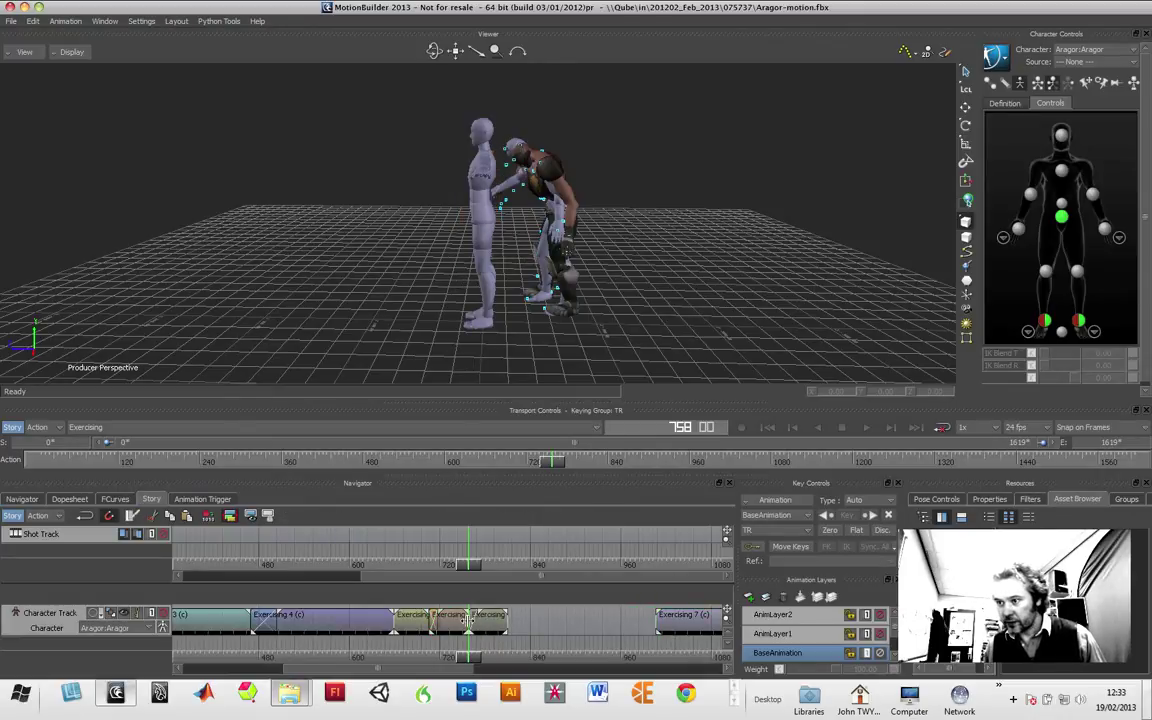
left_click(474, 619)
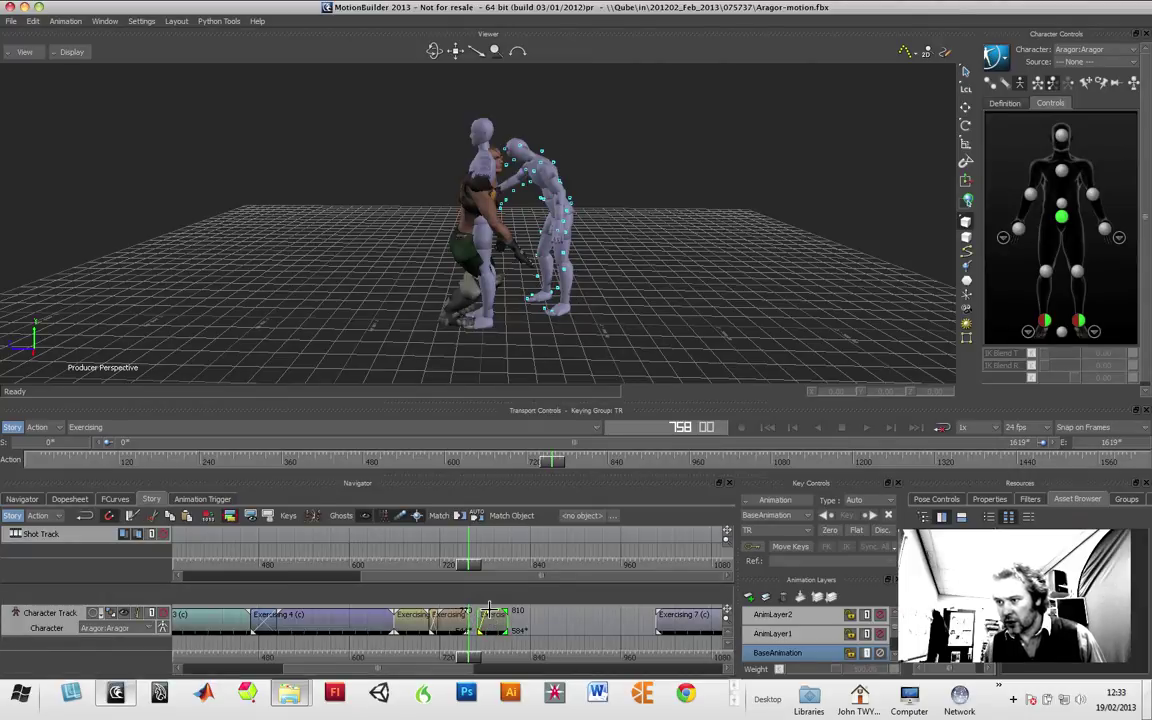
left_click(480, 622)
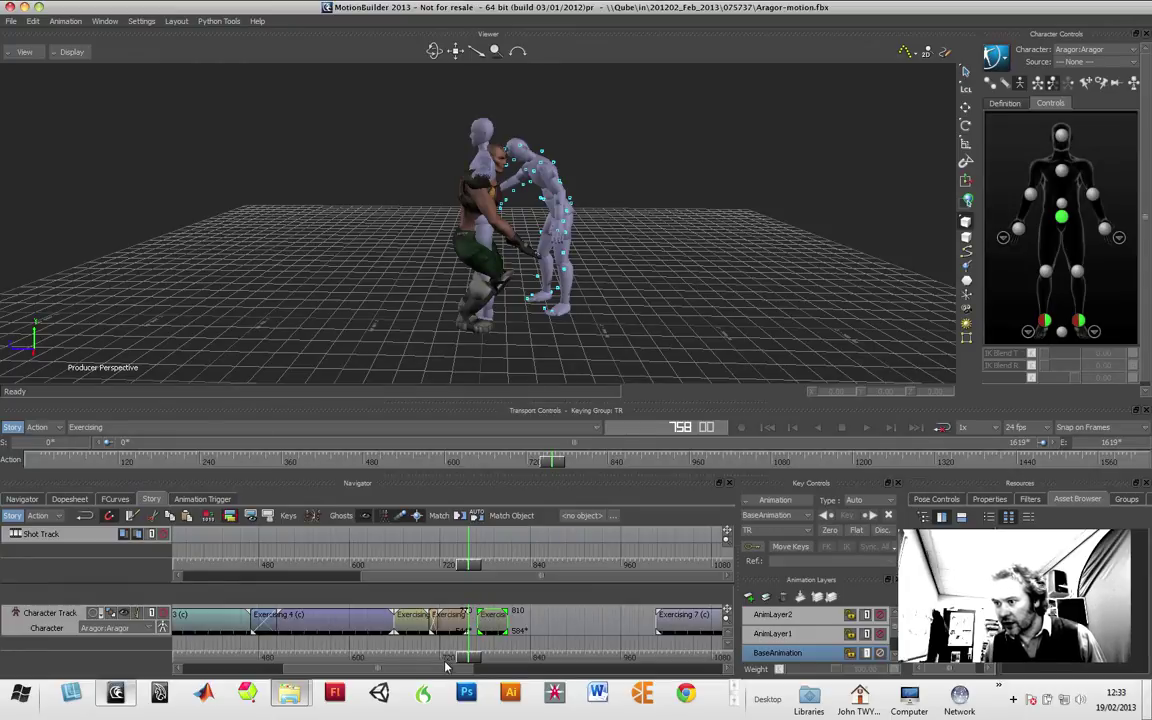
- Extend the clip to about frame 798 and paste another Exercising copy at the time cursor
left_click_drag(447, 662, 501, 657)
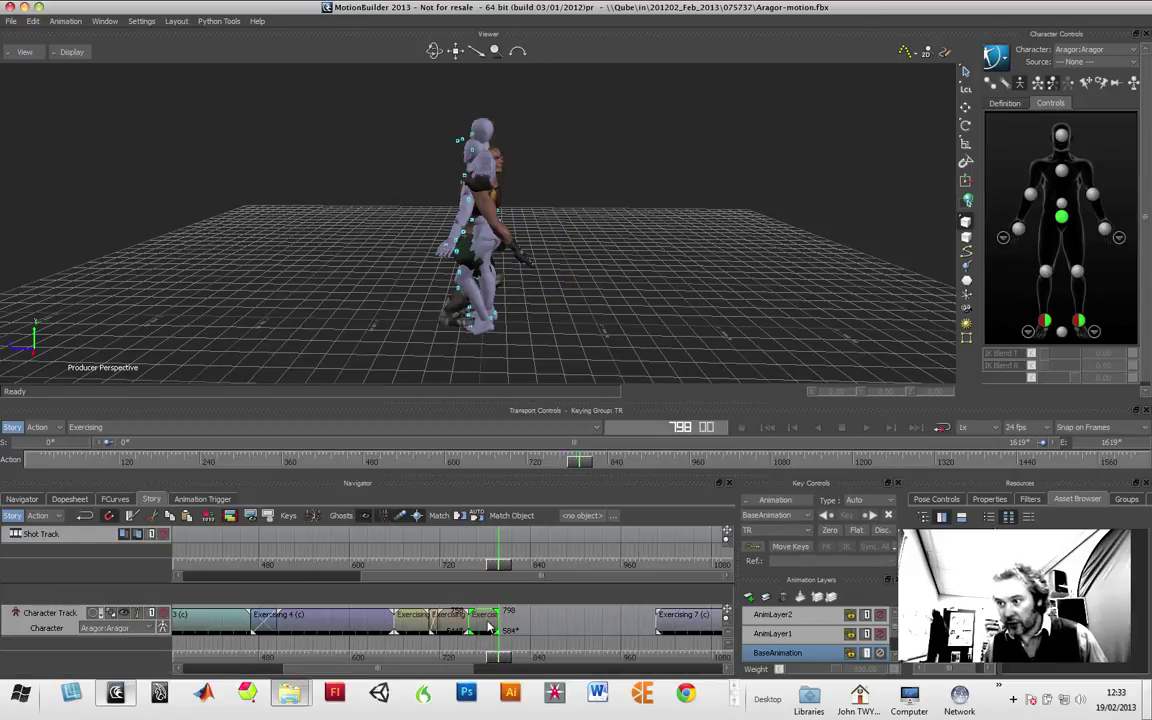
left_click_drag(489, 628, 530, 656)
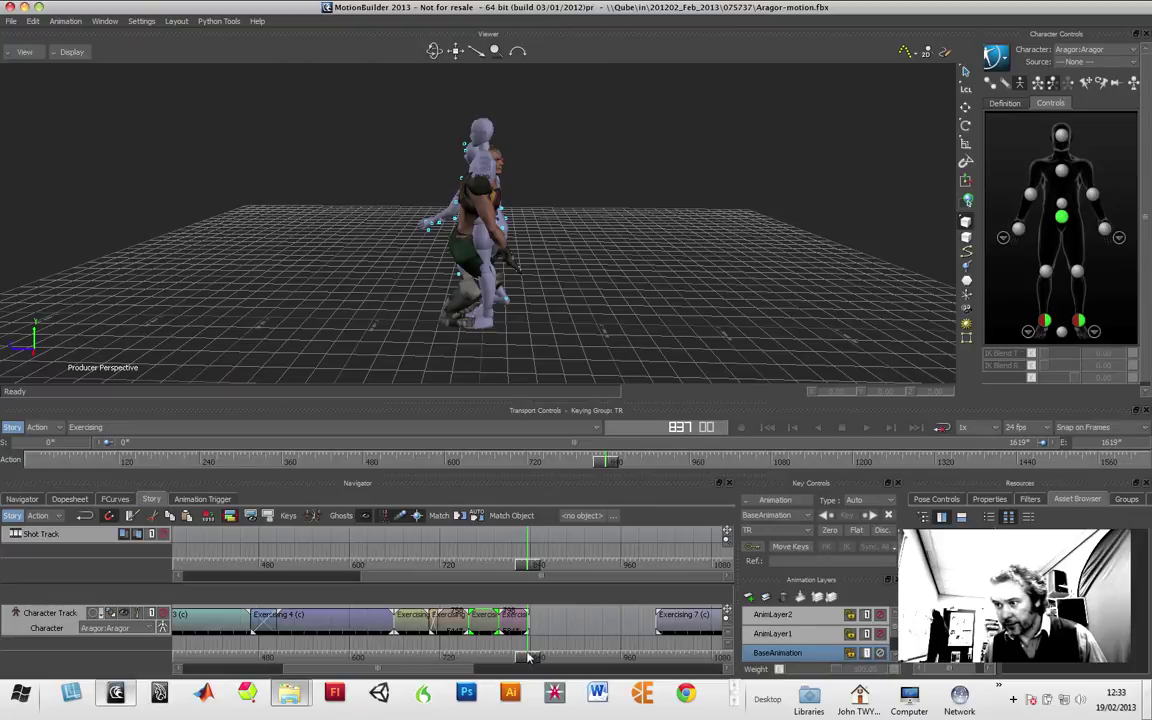
key("ctrl+v")
left_click_drag(531, 647, 505, 658)
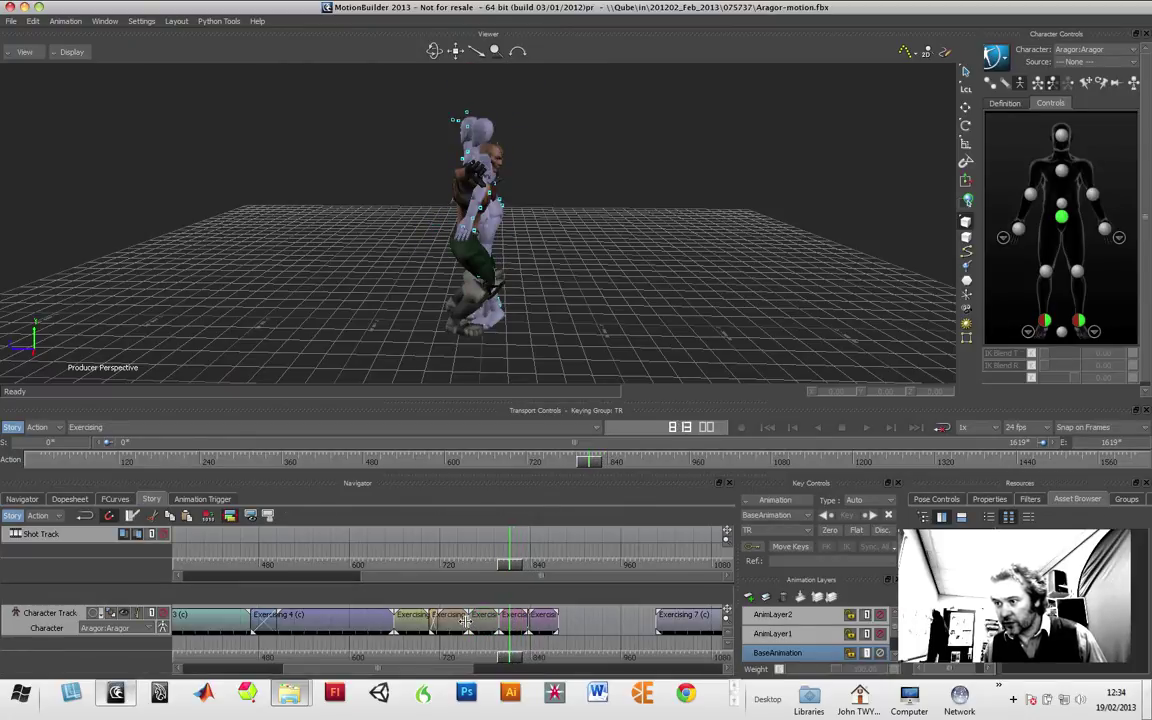
left_click(466, 621)
left_click(495, 621)
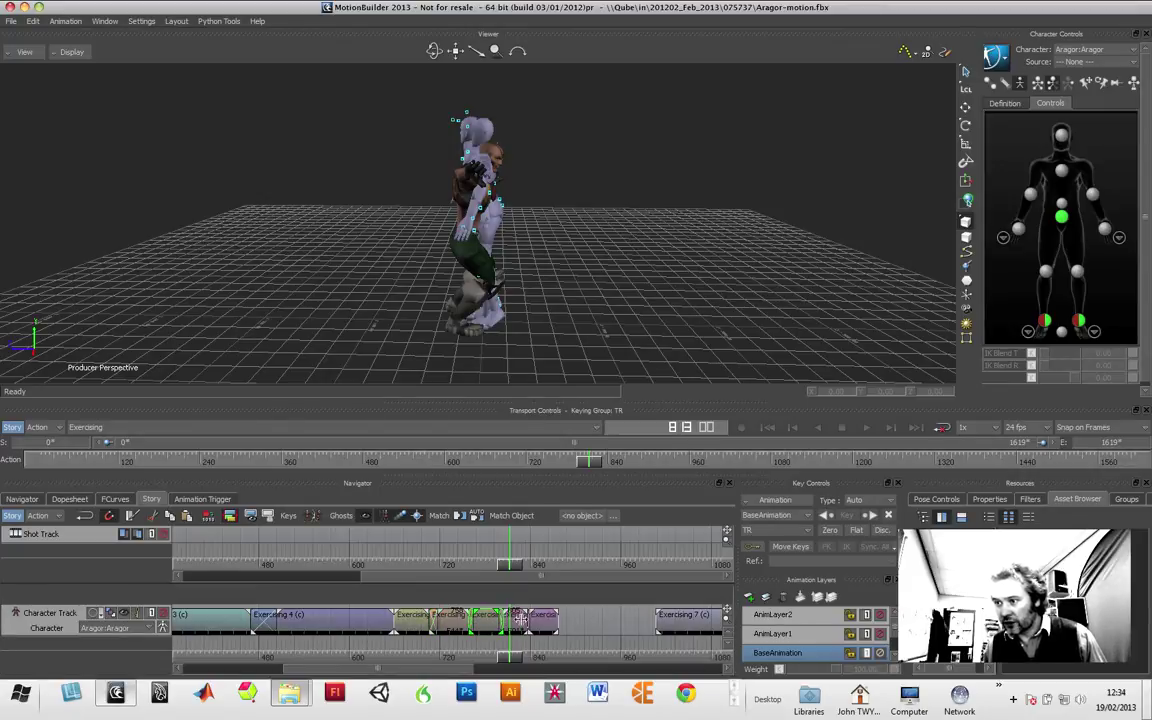
left_click_drag(521, 620, 389, 667)
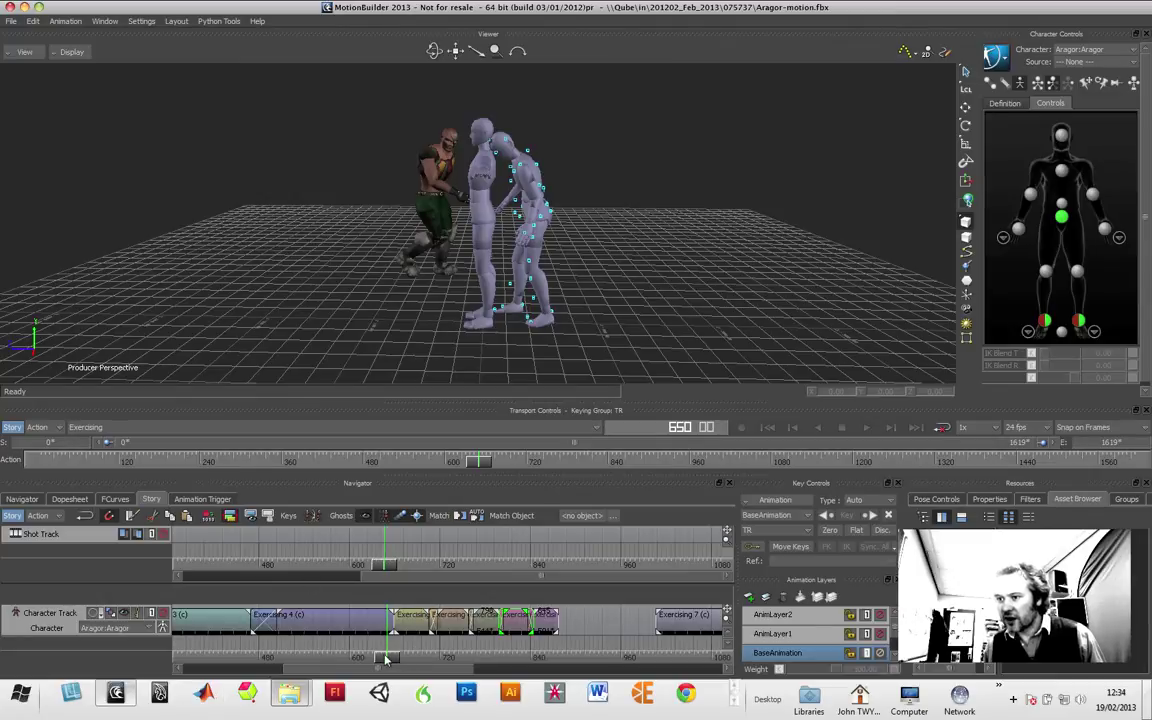
left_click_drag(392, 667, 556, 664)
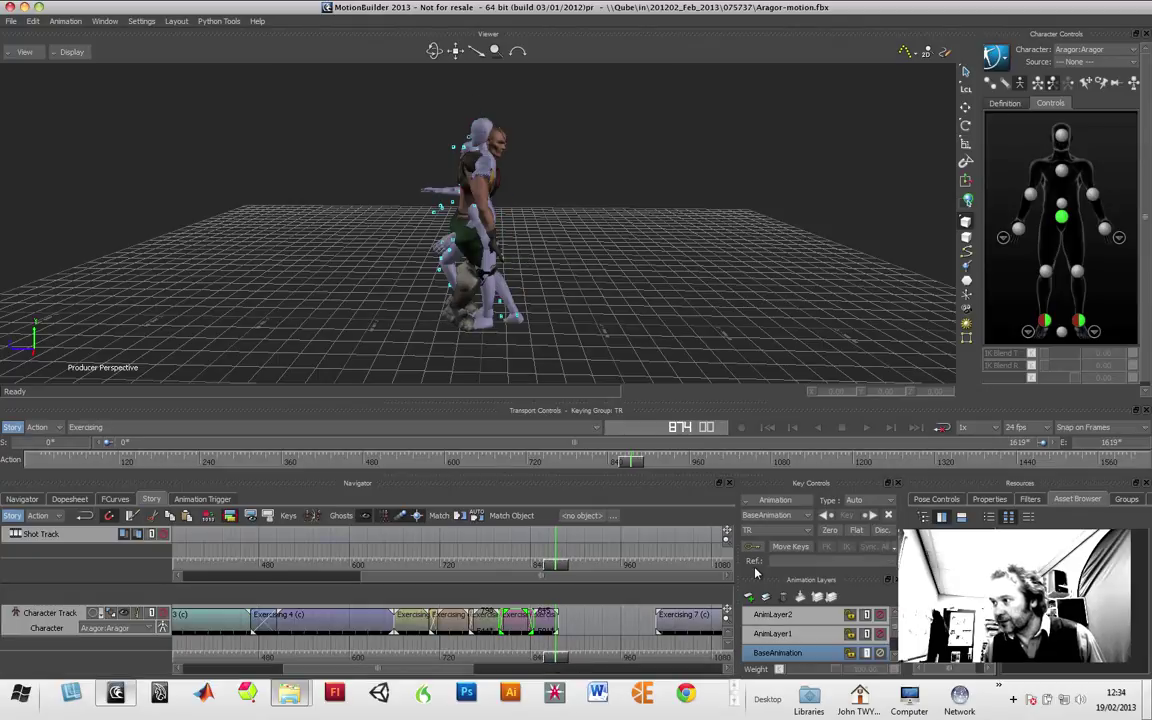
- Set the scene's end frame to 840, then change it to 850
double_click(1104, 444)
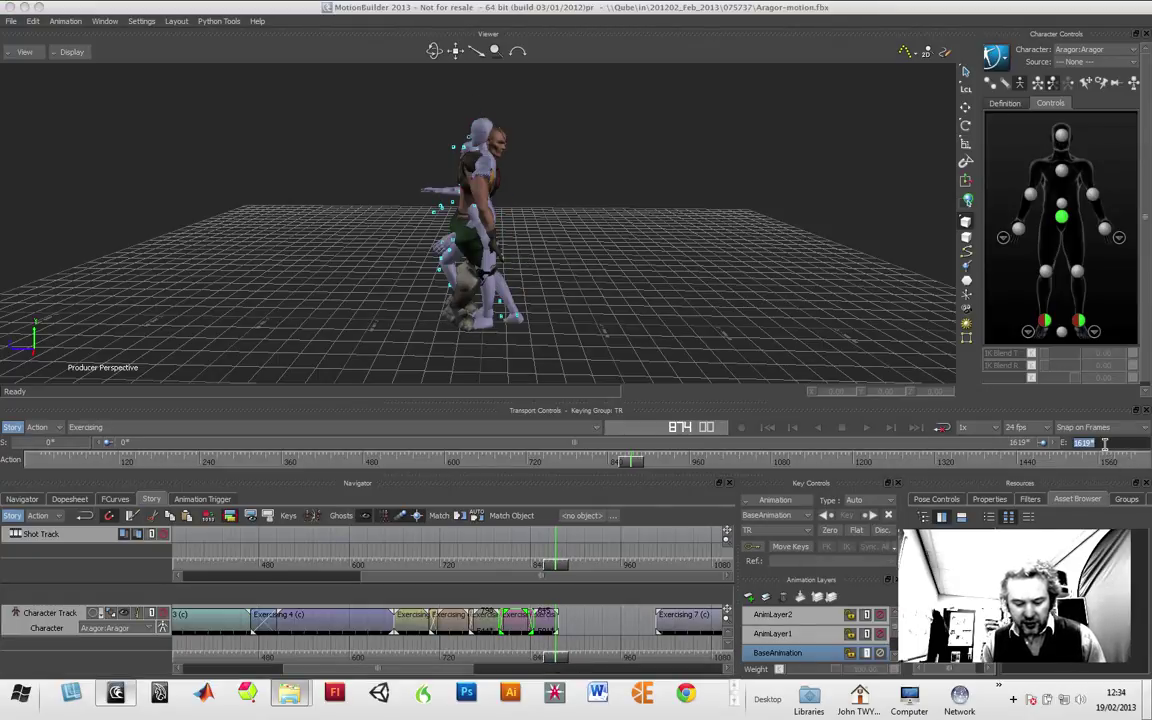
type("840")
key("Return")
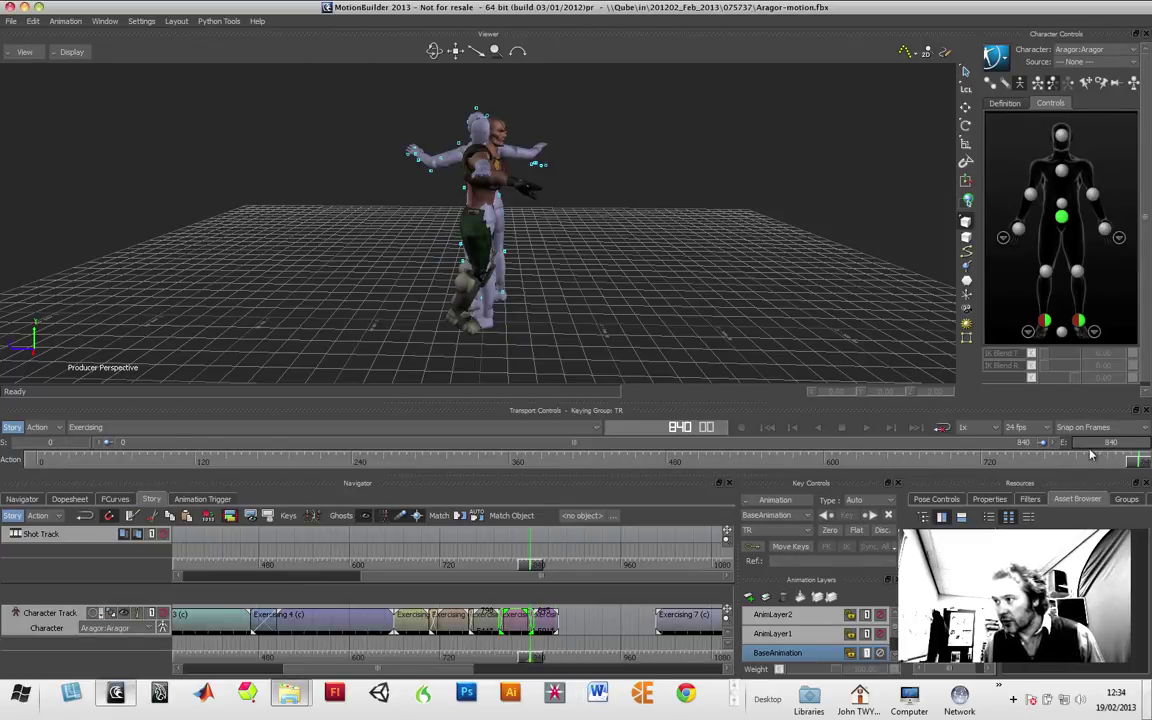
double_click(1103, 442)
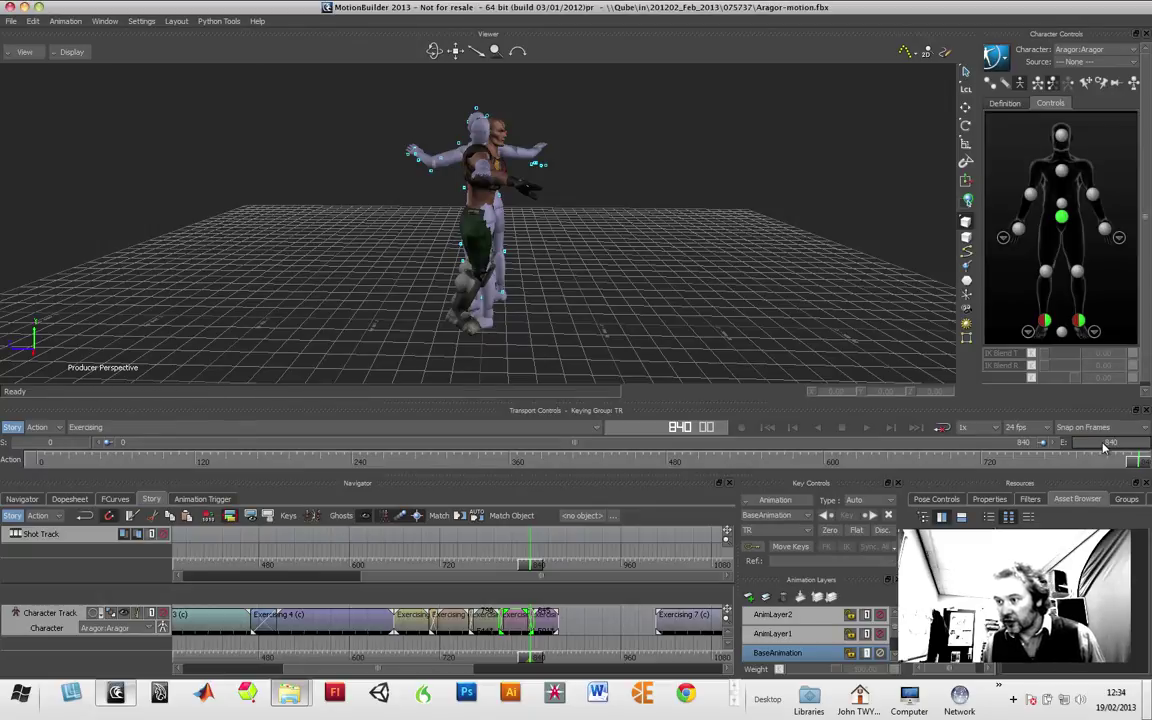
double_click(1096, 443)
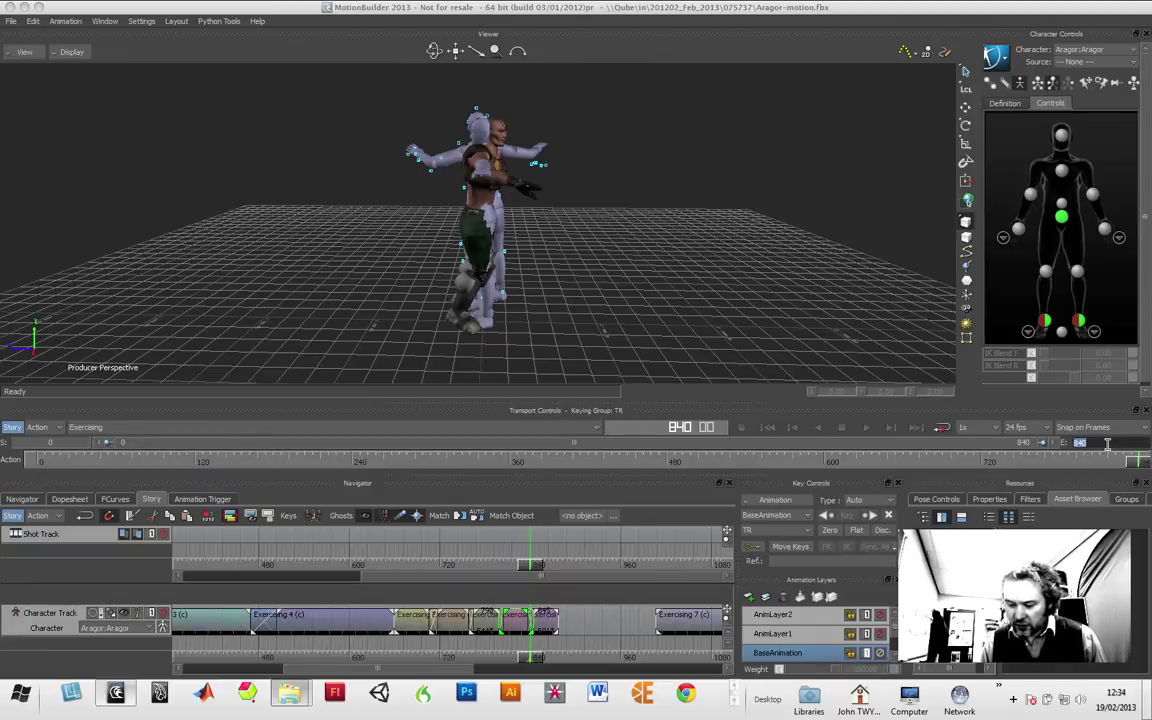
type("850")
key("Return")
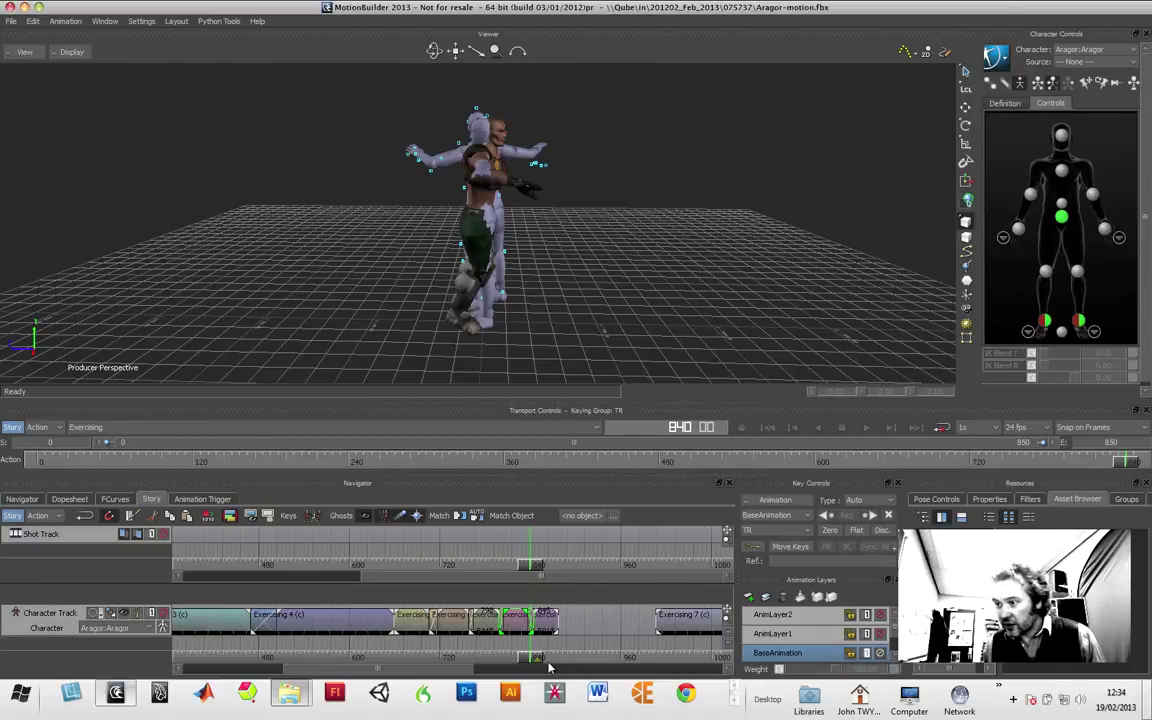
- Drag the Story end marker out to frame 874
left_click_drag(537, 665, 512, 664)
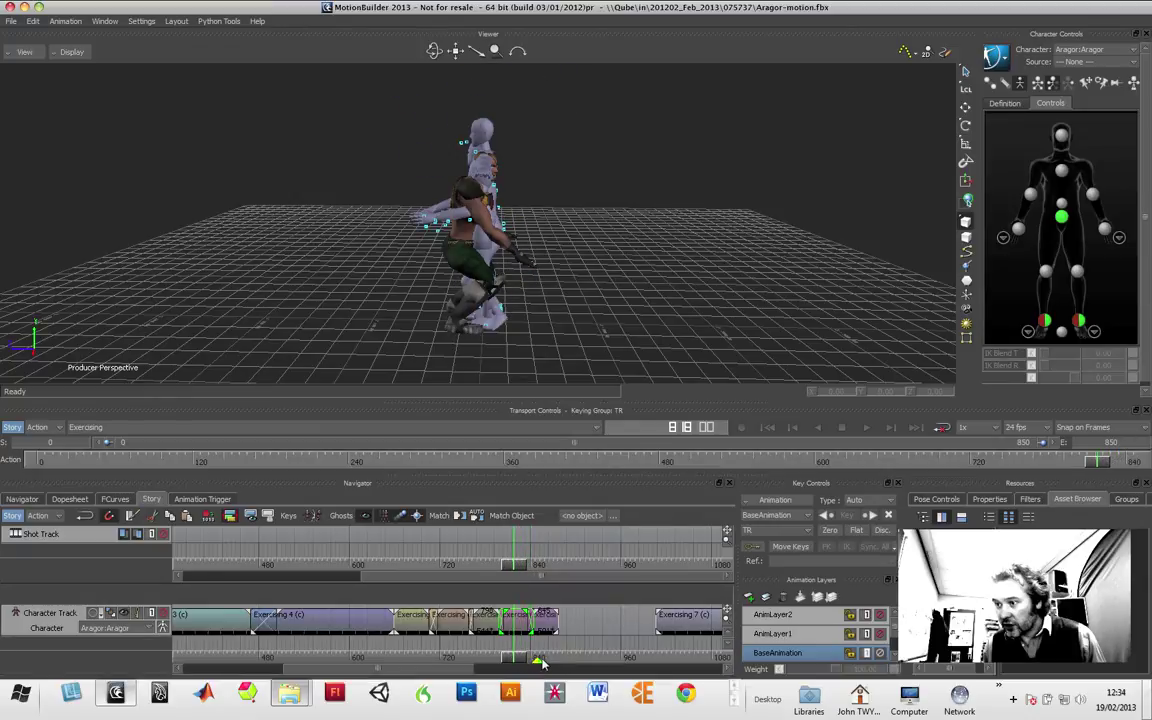
left_click_drag(541, 665, 557, 665)
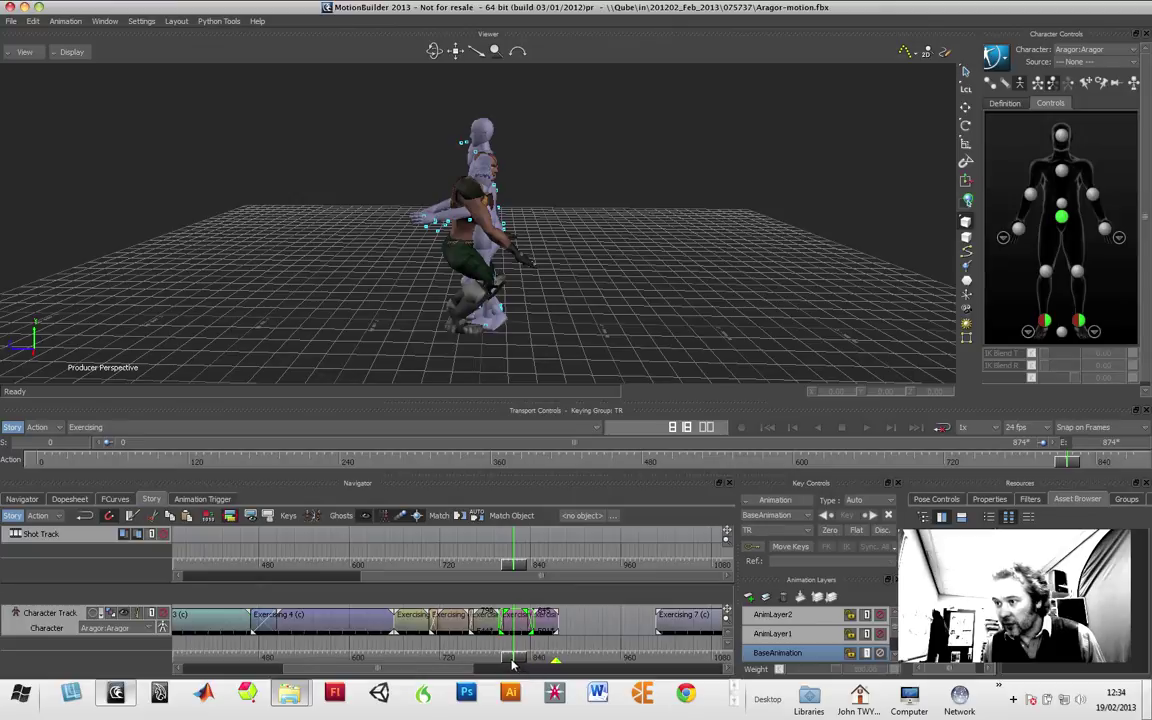
left_click_drag(411, 676, 355, 679)
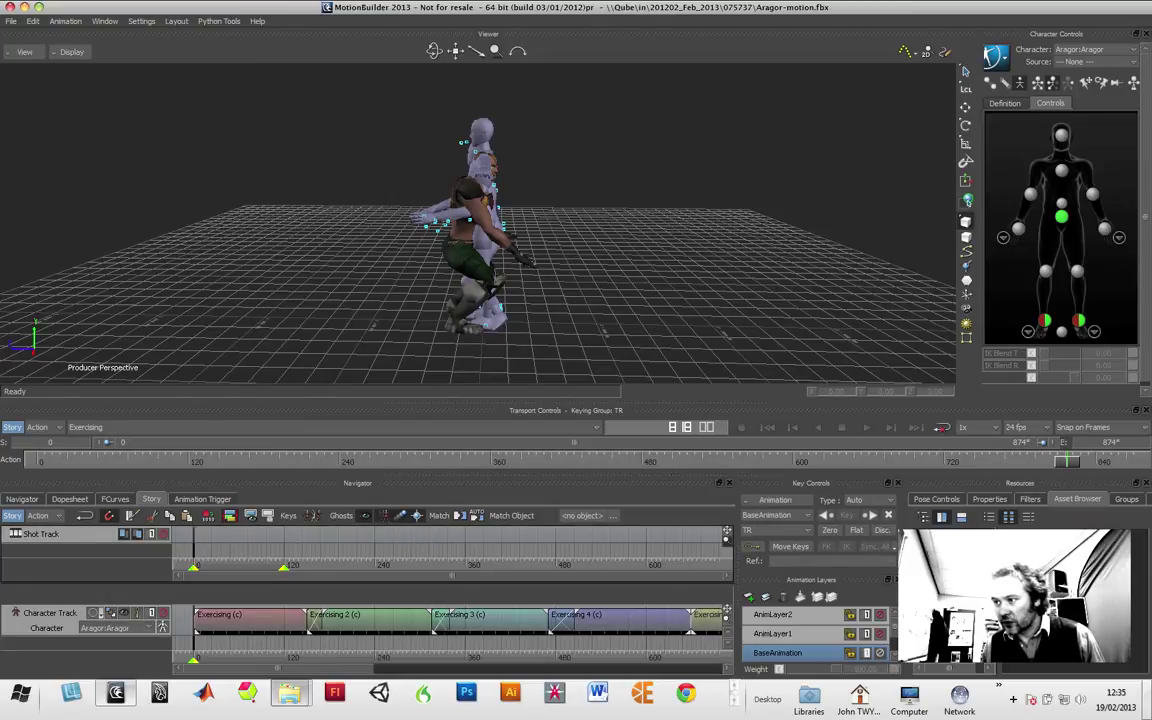
- Zoom out and pan the Story timeline to show every Exercising clip from frame 0
scroll(428, 637, "down", 5)
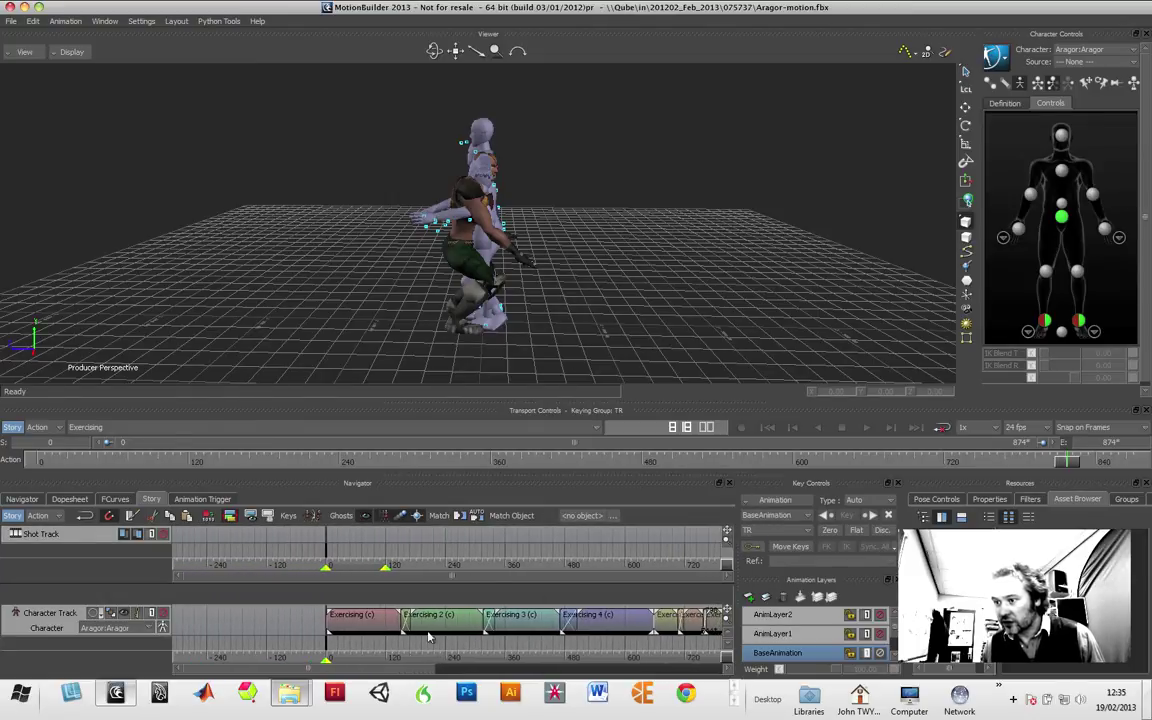
left_click_drag(405, 670, 443, 660)
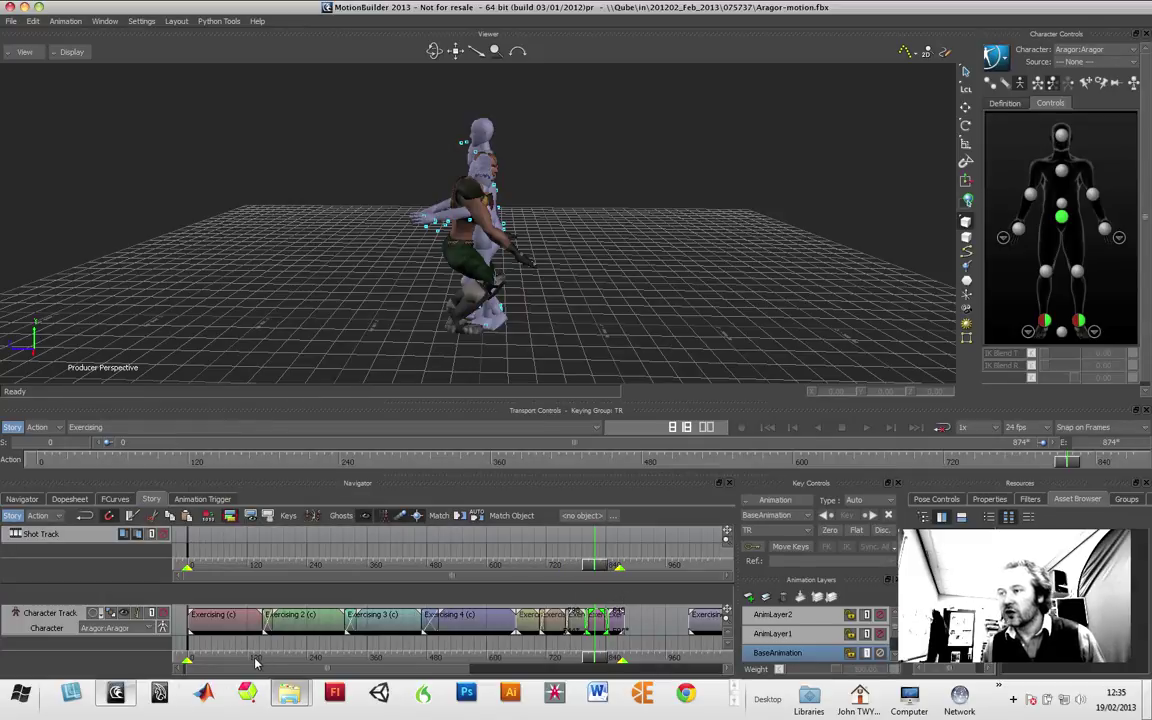
- Create a new empty Take 002 without copying existing data
left_click(234, 427)
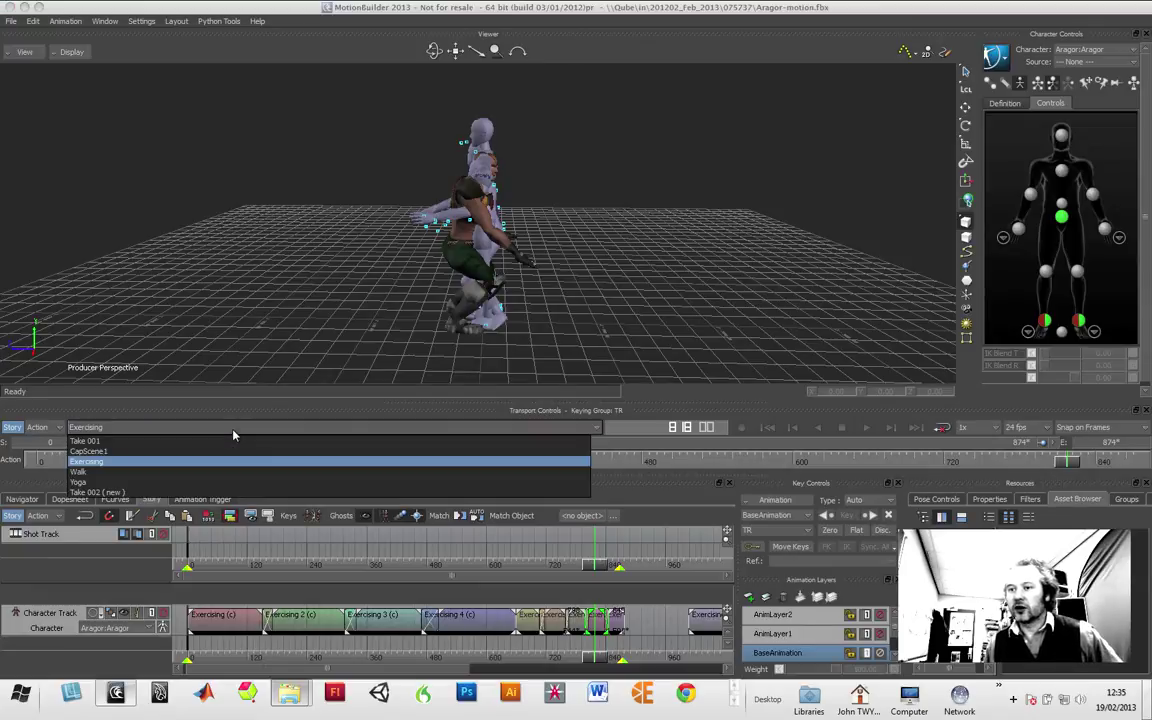
left_click(100, 492)
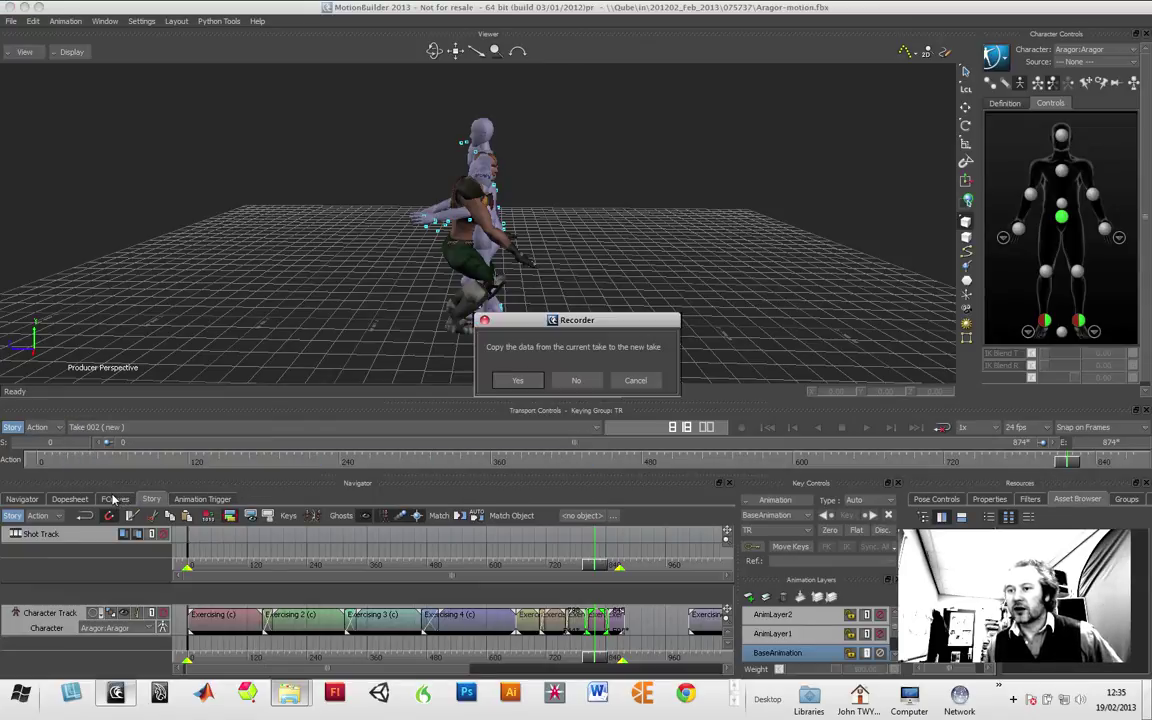
left_click(578, 381)
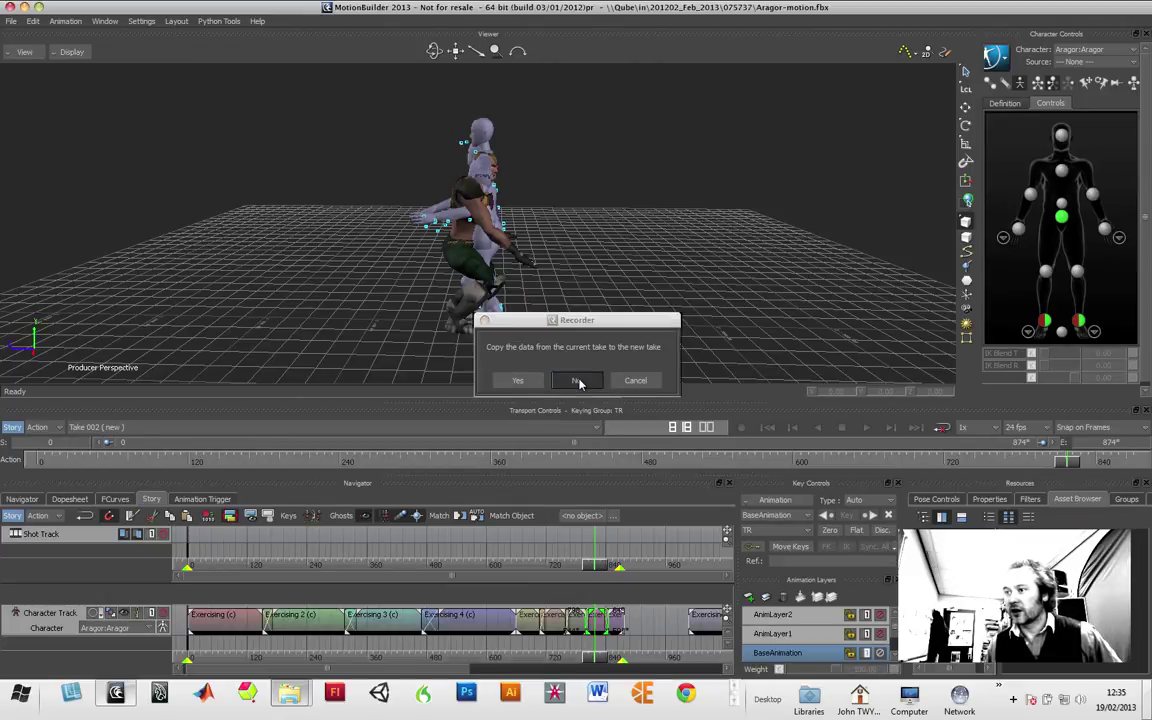
- Plot the whole scene to the current take with default settings
right_click(371, 623)
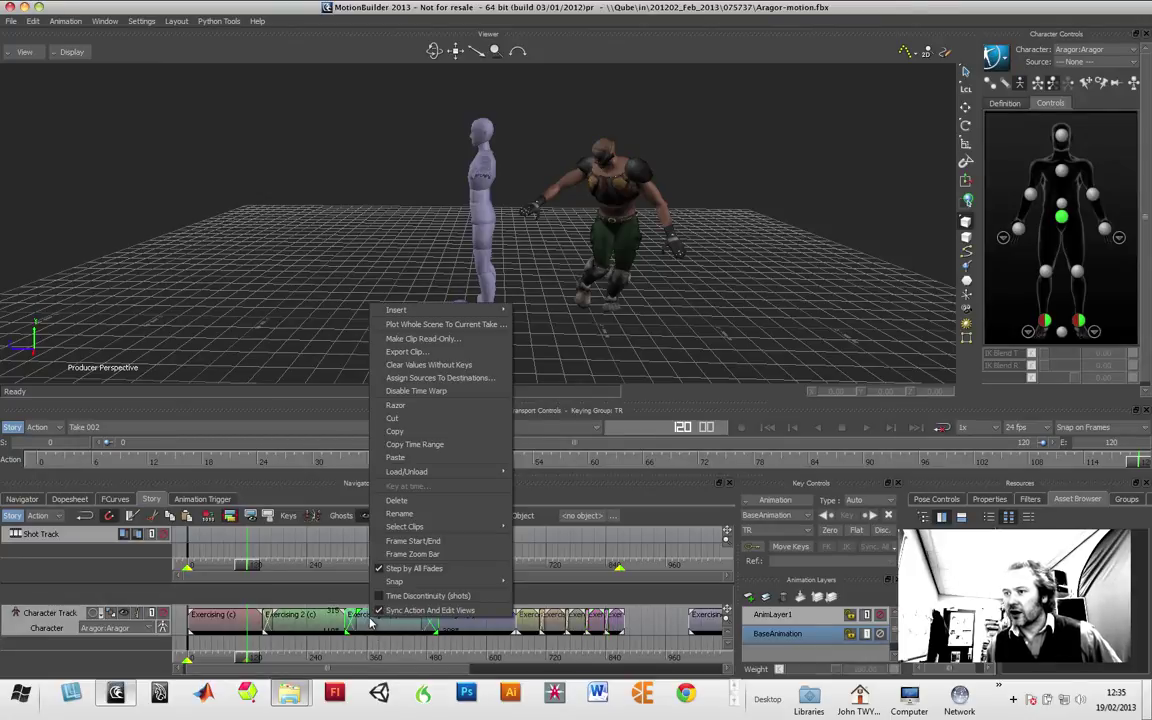
left_click(455, 324)
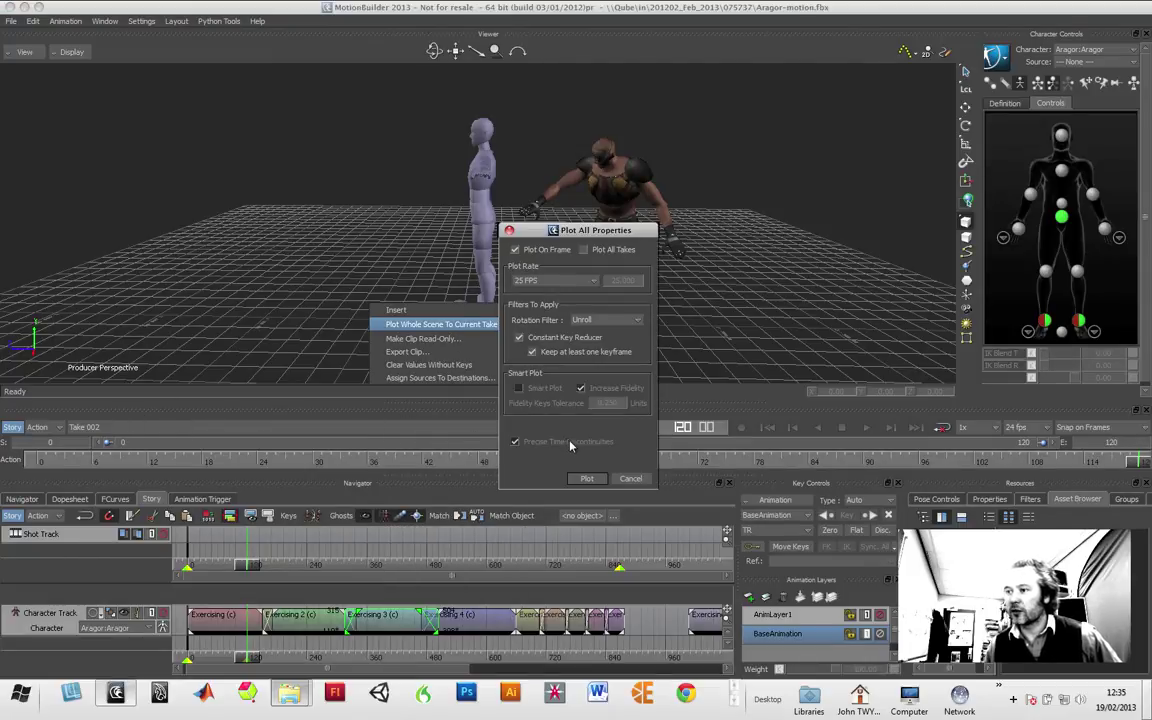
left_click(588, 478)
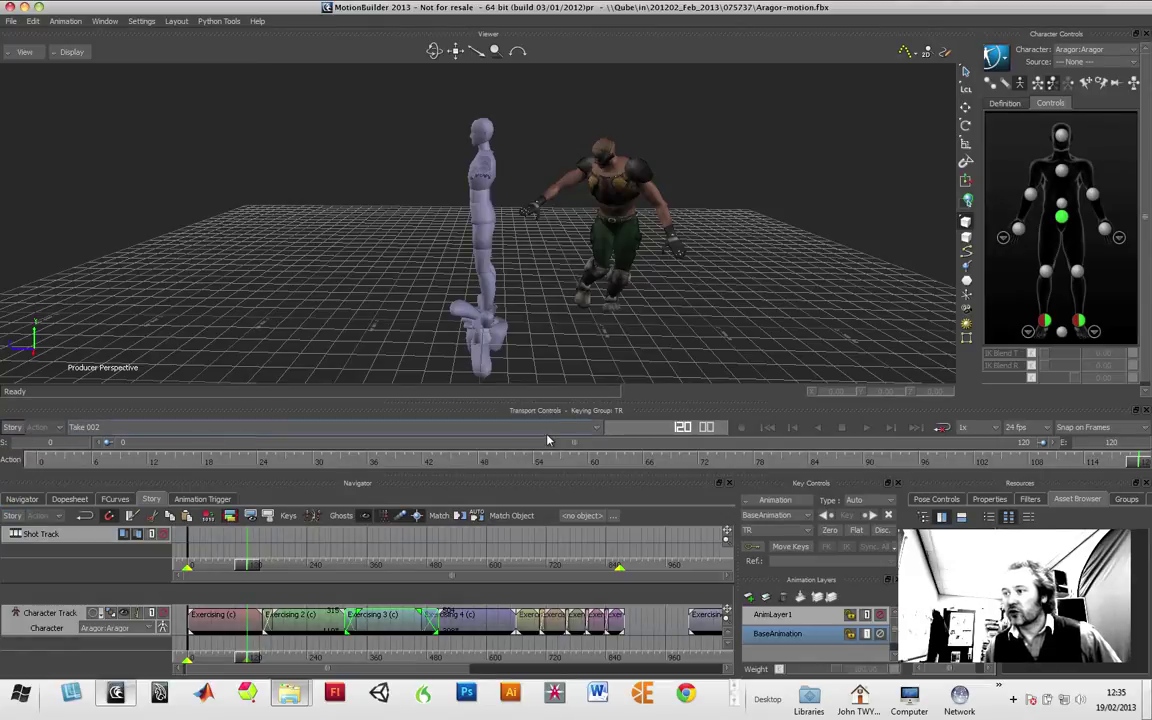
- Set Take 002's end frame to 850 and extend the Story end marker to 870
left_click(866, 428)
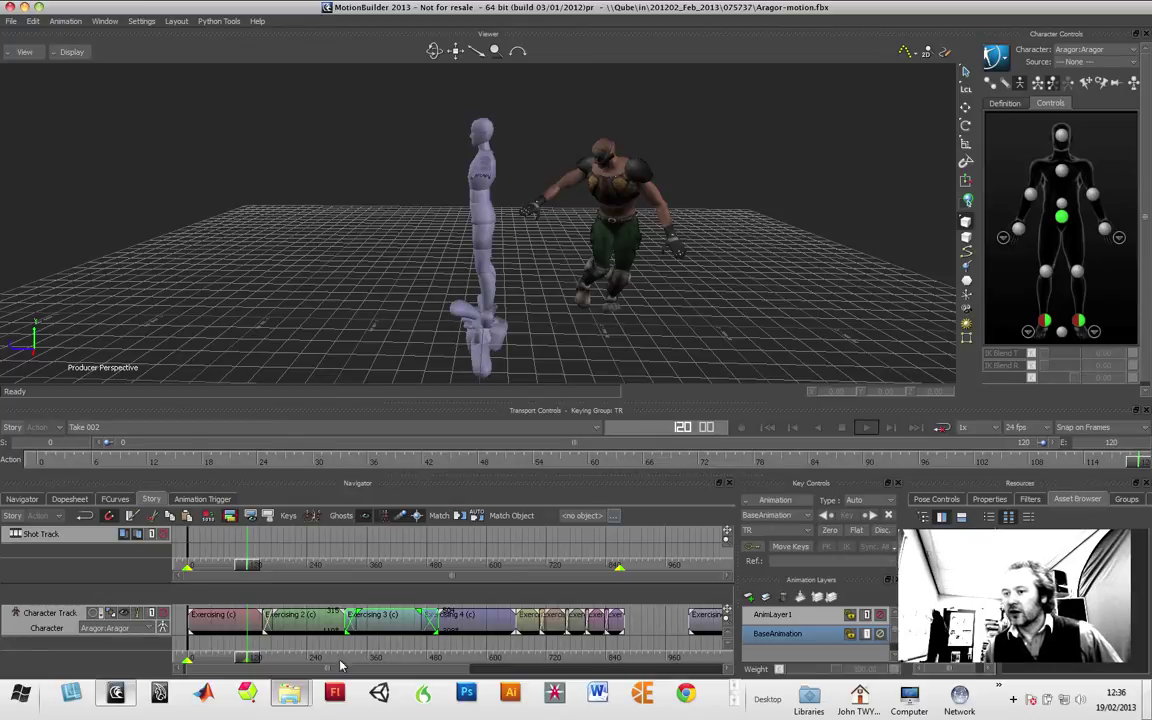
left_click(1093, 443)
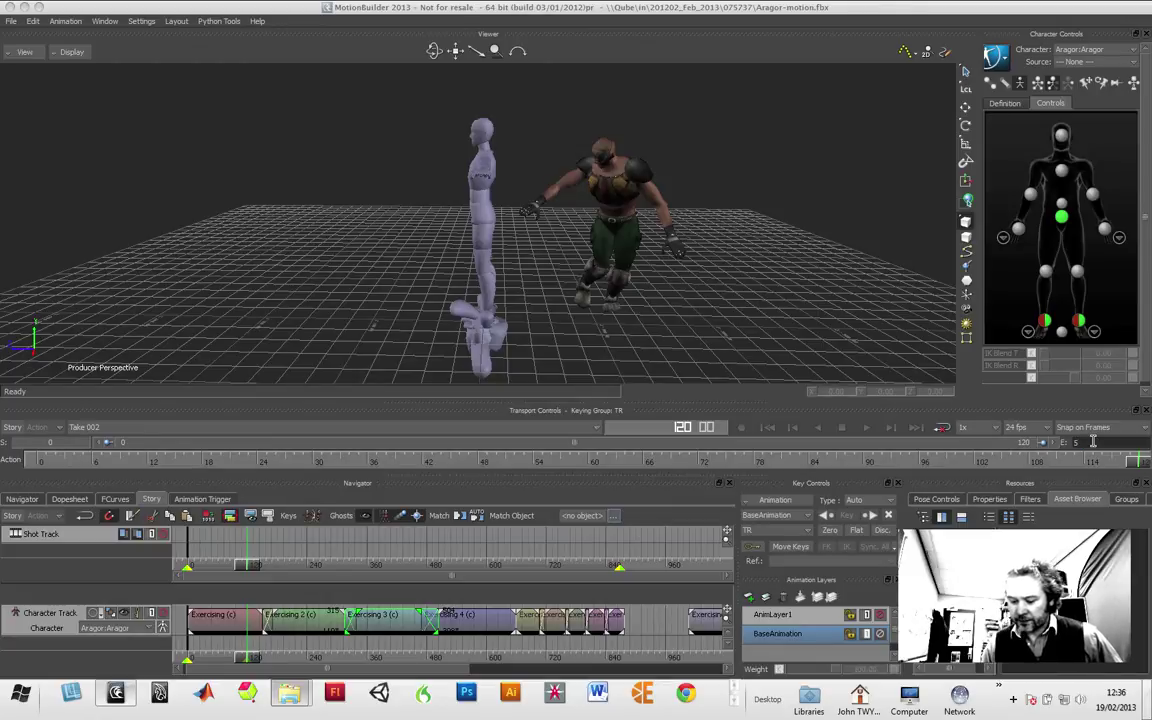
type("850")
key("Return")
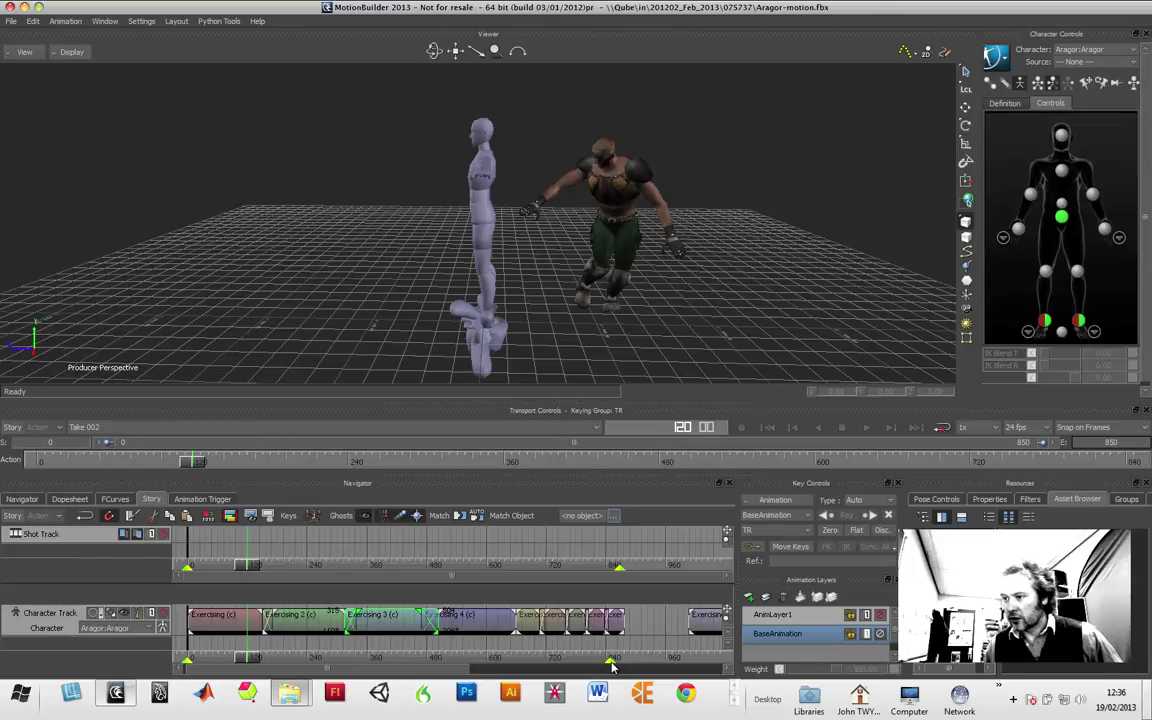
left_click_drag(611, 663, 620, 662)
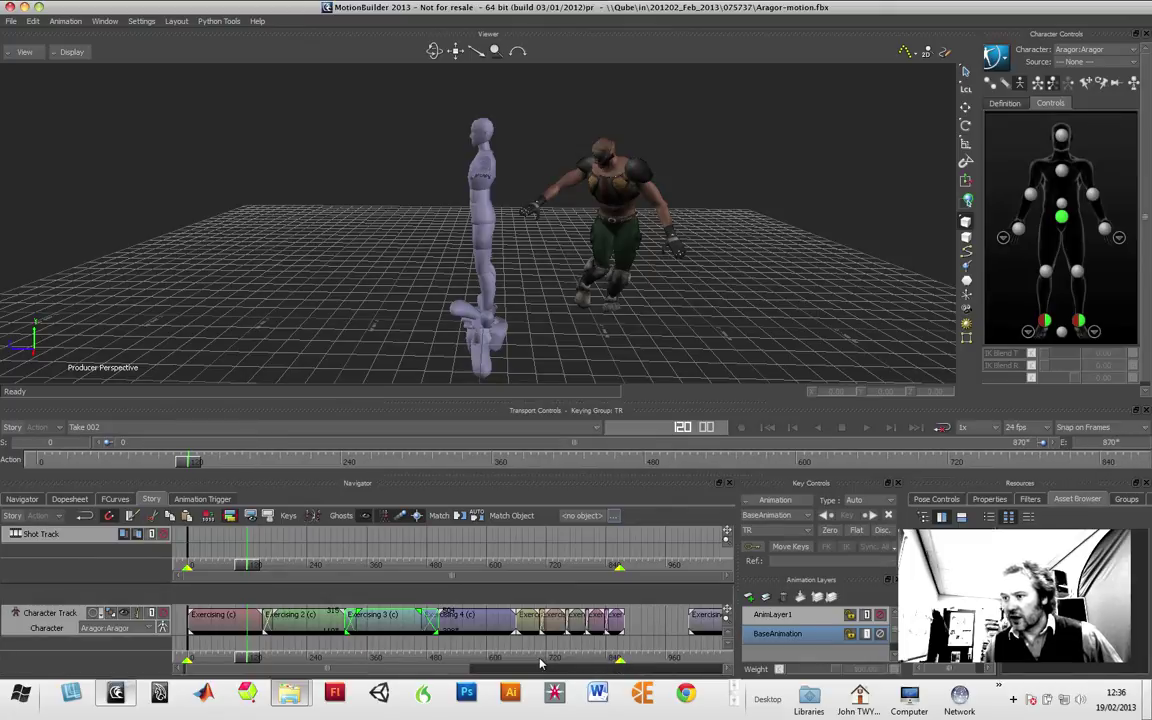
left_click_drag(255, 665, 234, 677)
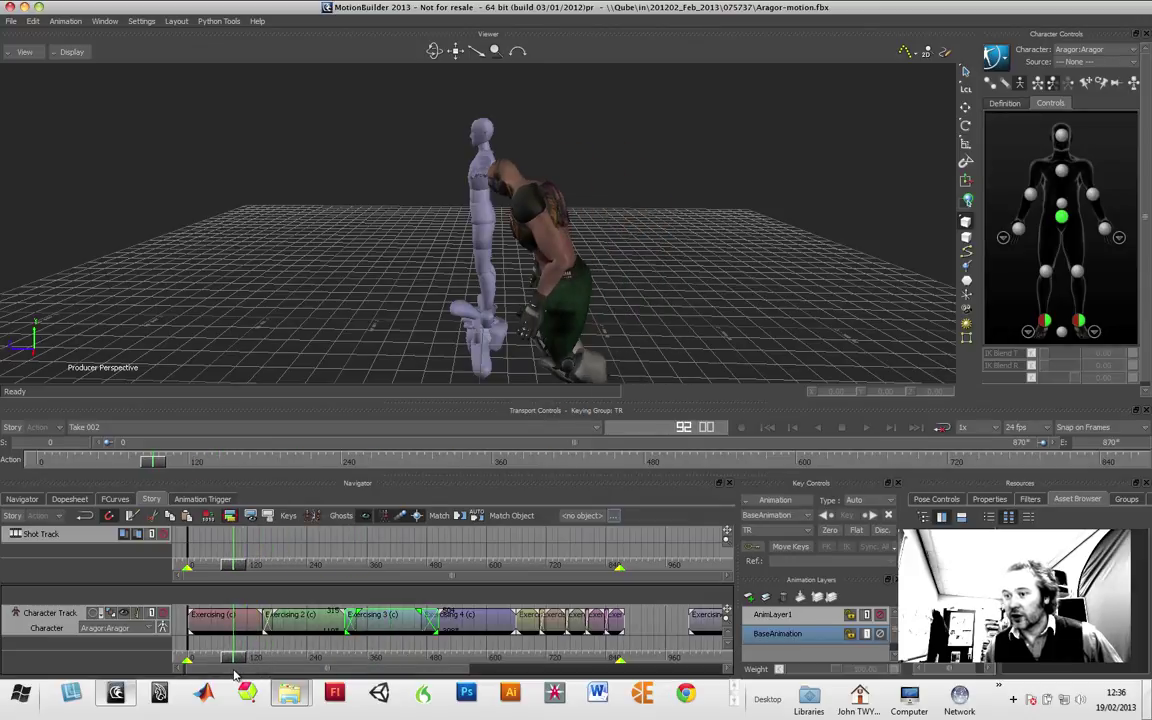
- Plot the whole scene from the Character Track onto Take 002 again
right_click(221, 614)
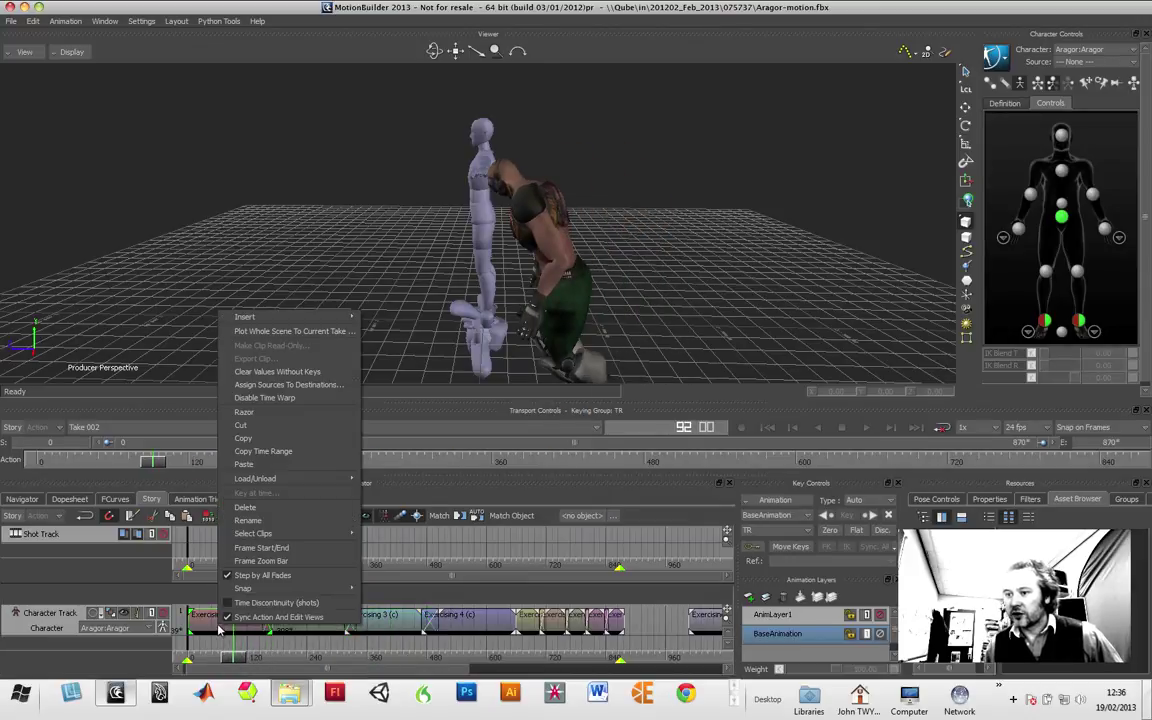
left_click(290, 338)
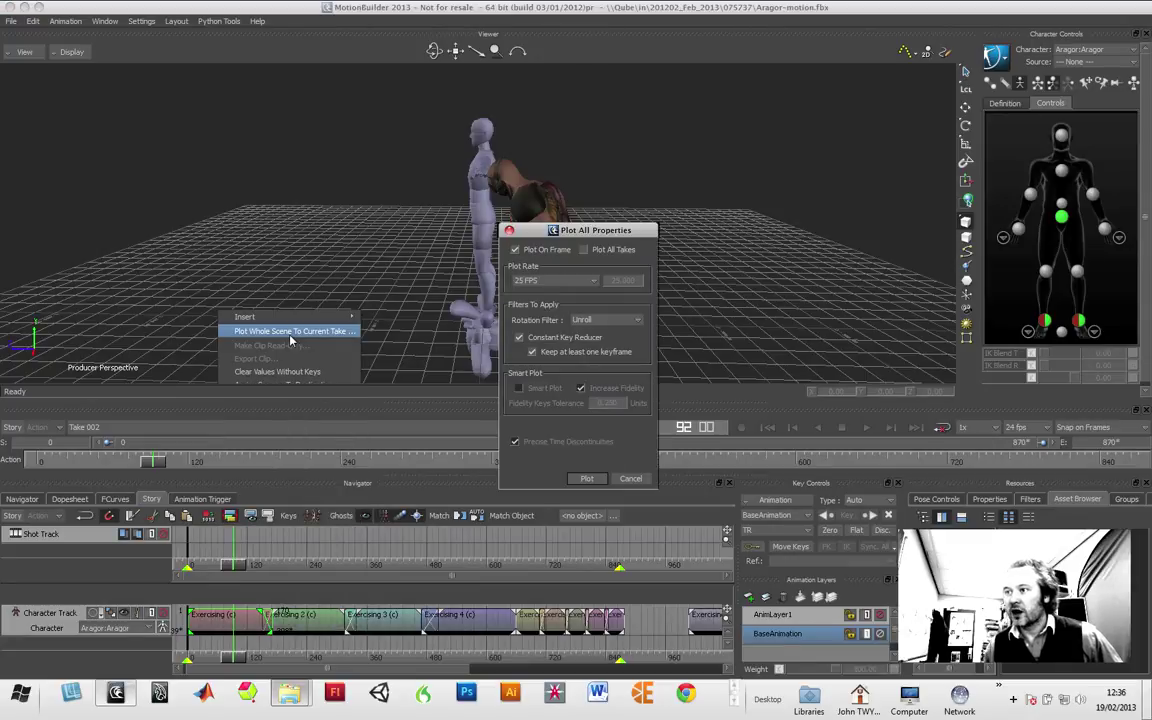
left_click(586, 478)
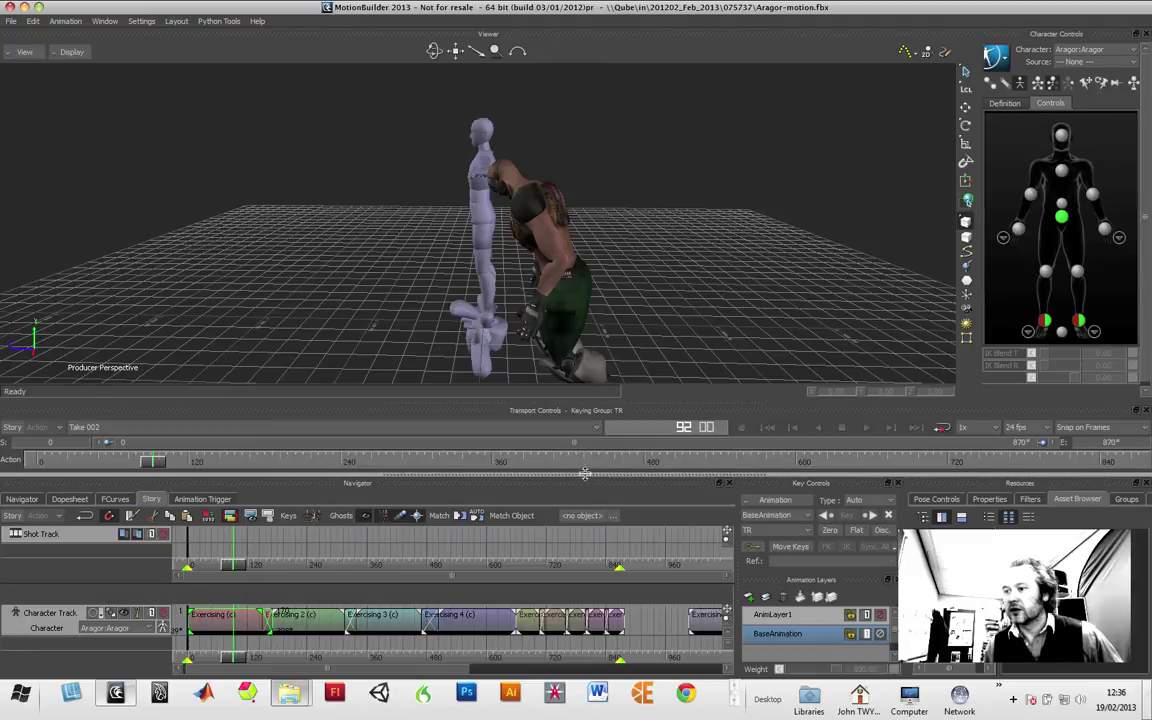
- Play back the re-plotted animation, turn Story mode back on and scrub to about frame 445
left_click(868, 428)
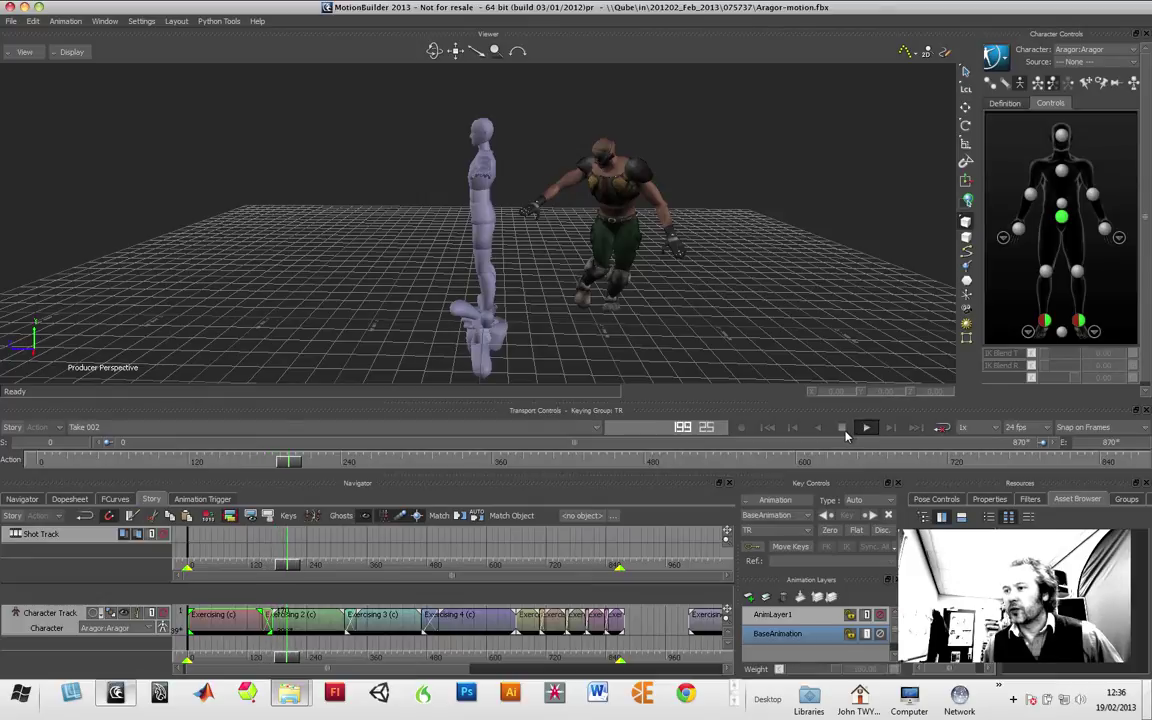
left_click(843, 428)
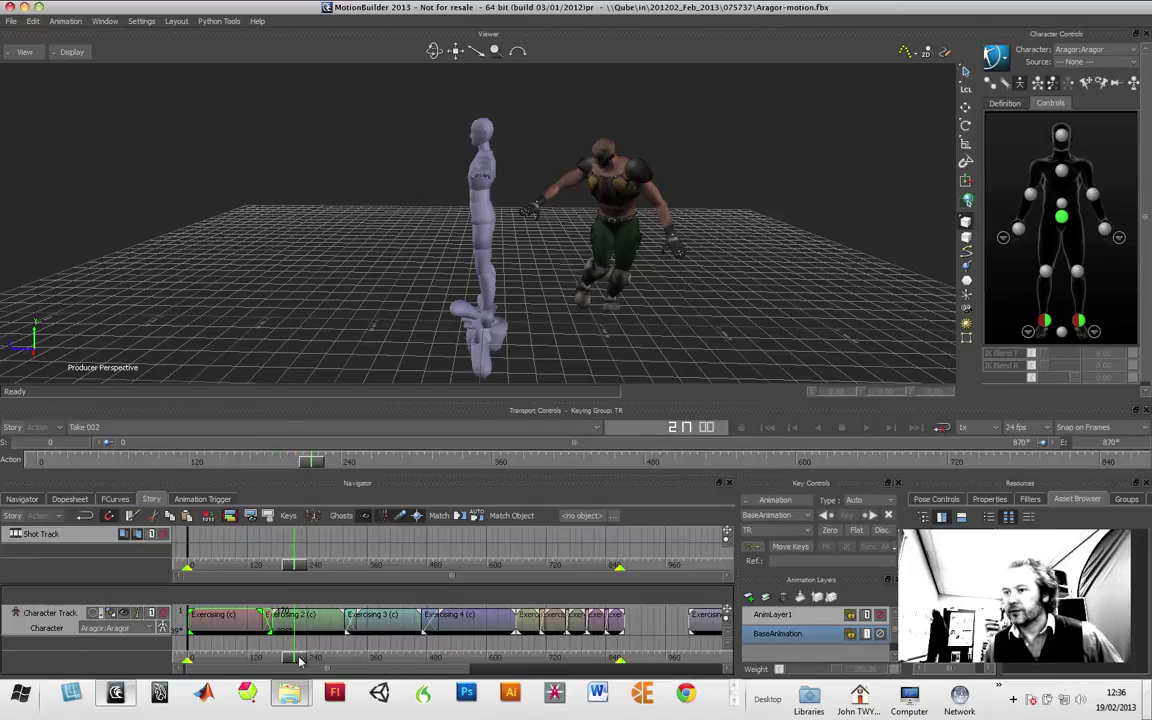
left_click_drag(292, 600, 502, 662)
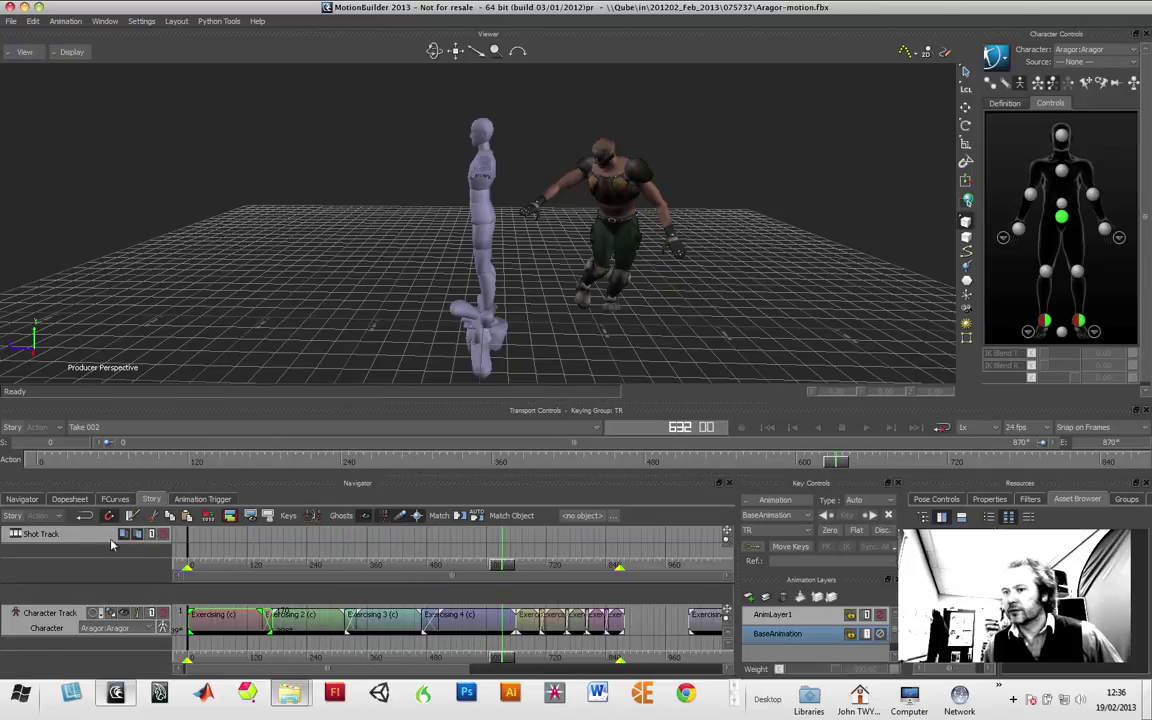
left_click(13, 427)
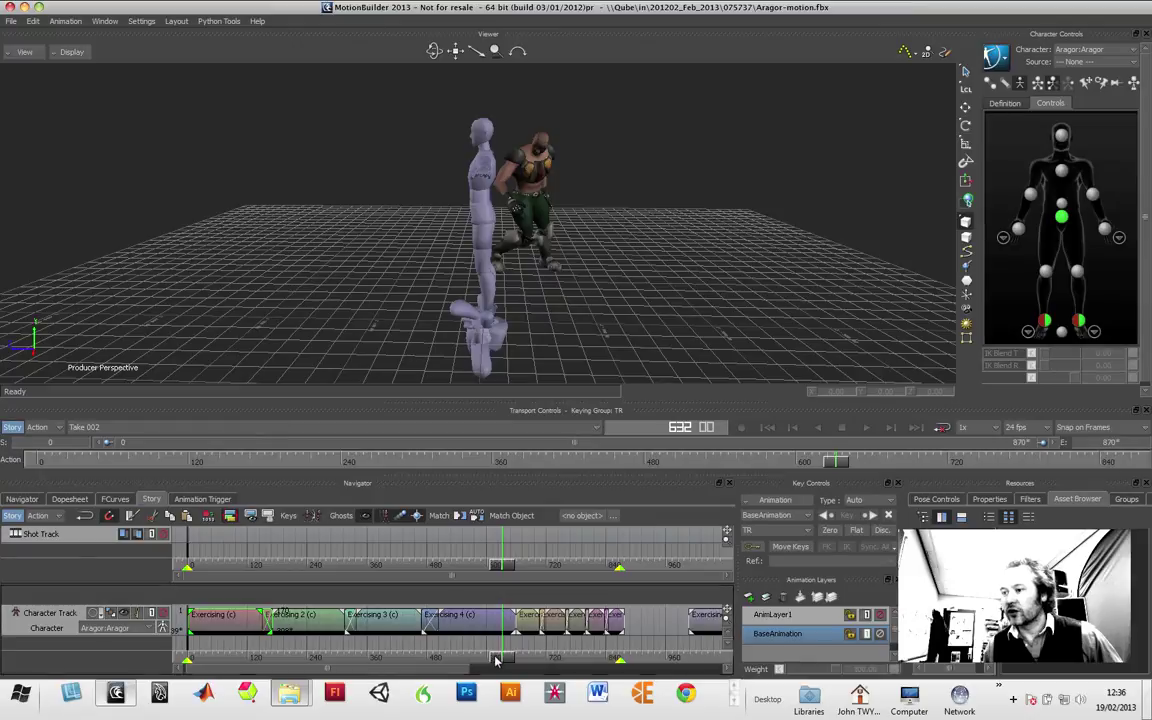
mouse_move(450, 662)
left_mouse_down()
mouse_move(434, 662)
mouse_move(517, 662)
mouse_move(470, 662)
left_mouse_up()
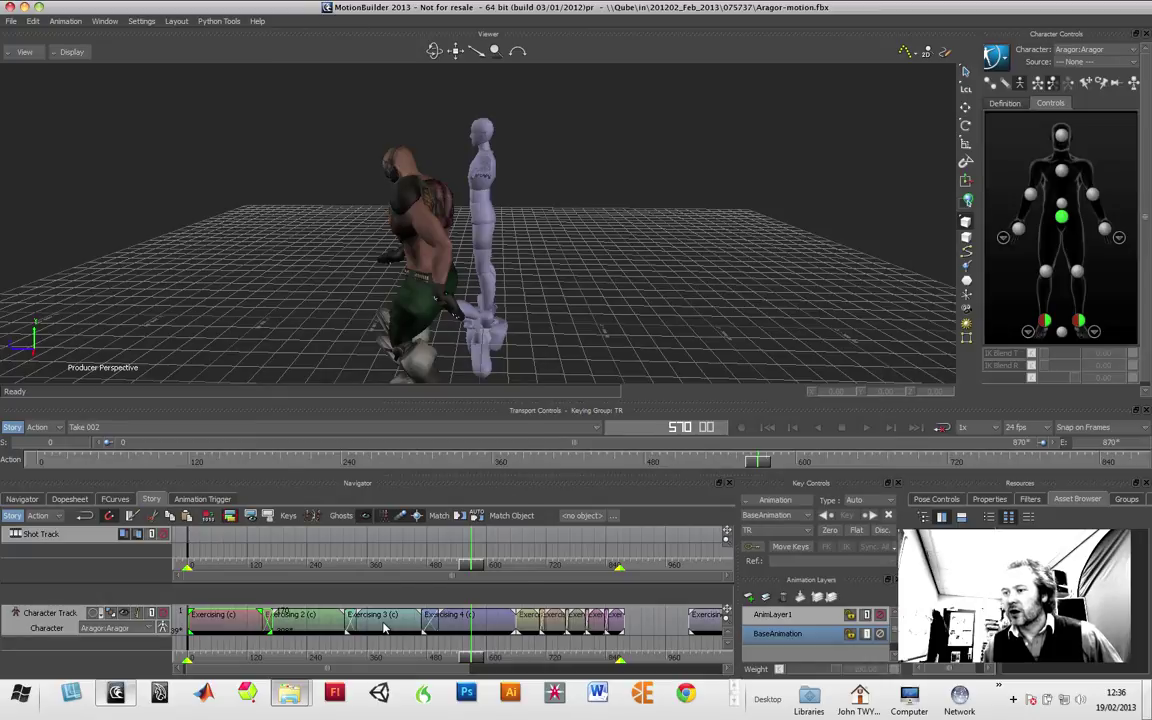
- Plot the whole scene from the story track to the current take, Take 002
right_click(383, 628)
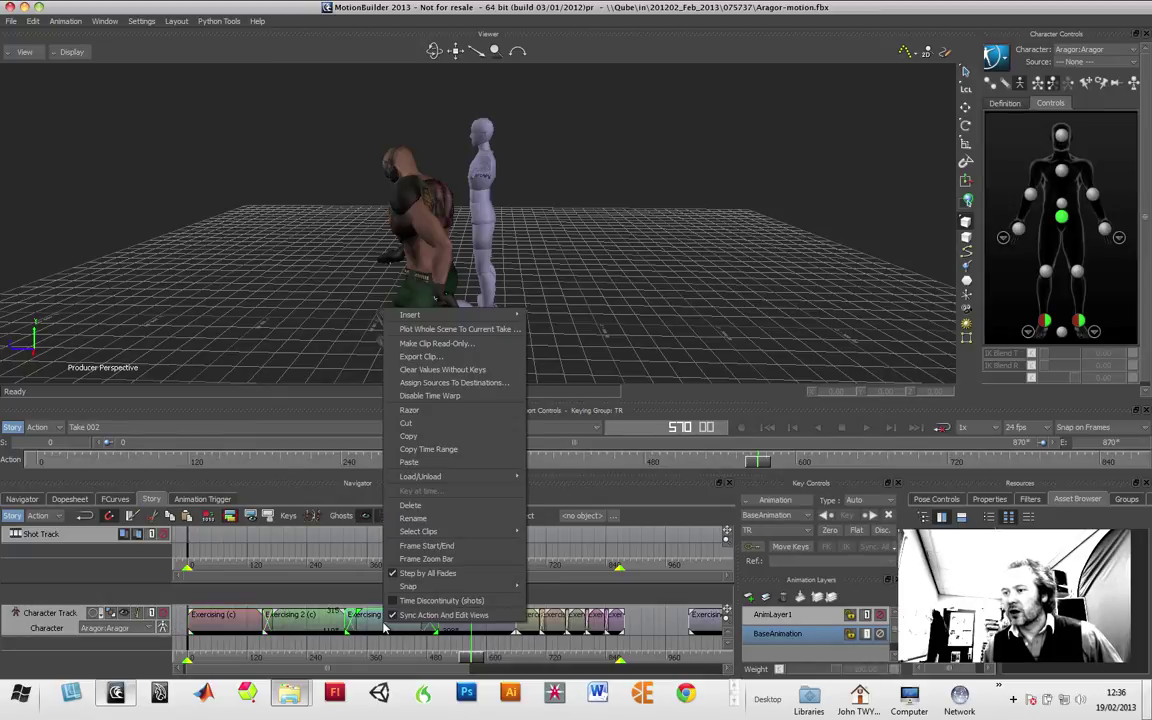
left_click(451, 331)
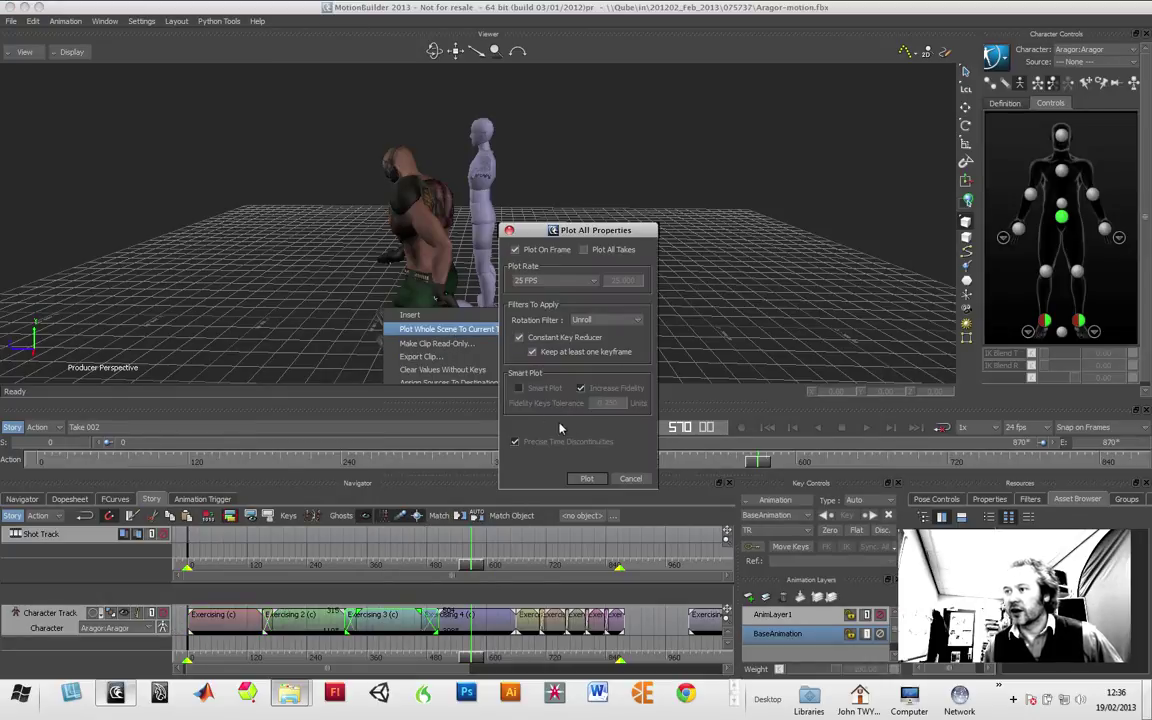
left_click(586, 478)
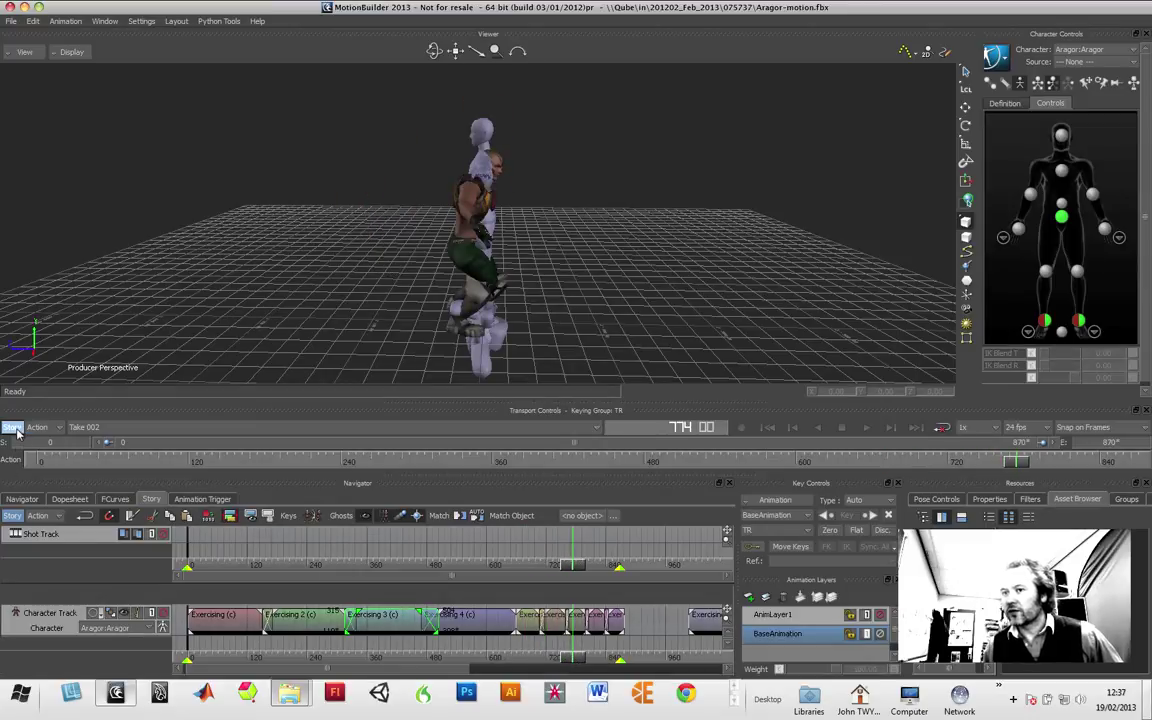
- Scrub the timeline back and forth to review the plotted Take 002 animation
mouse_move(540, 657)
left_mouse_down()
mouse_move(516, 659)
mouse_move(543, 661)
left_mouse_up()
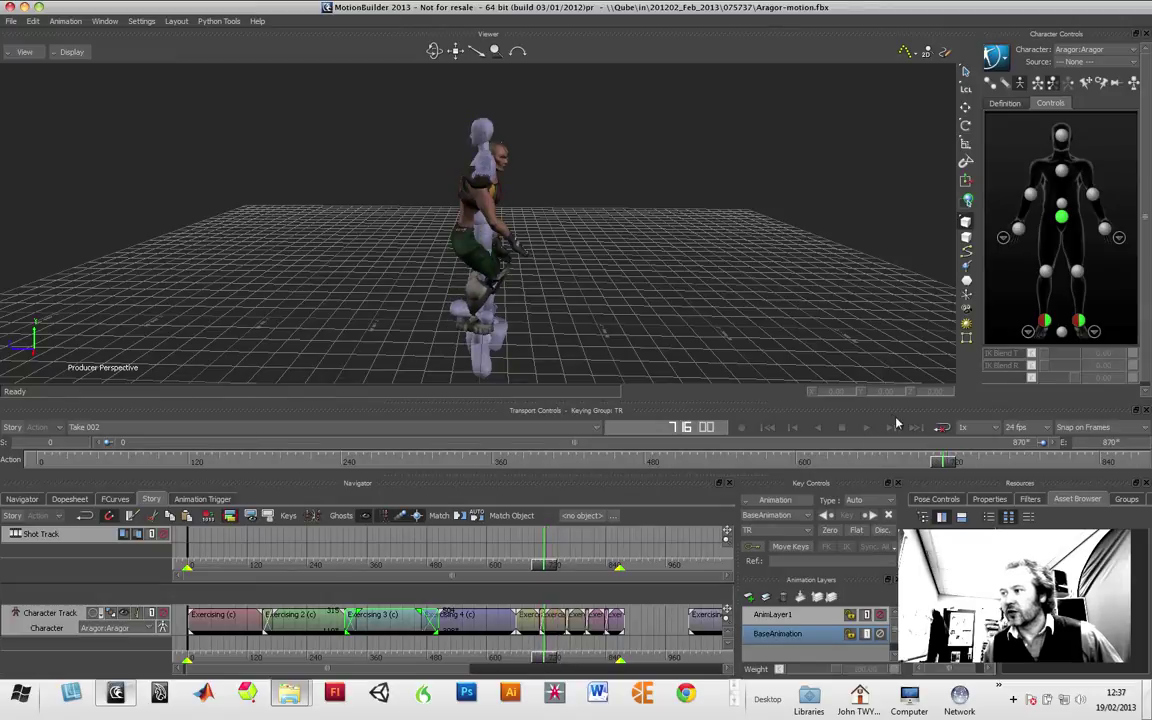
left_click_drag(942, 462, 571, 469)
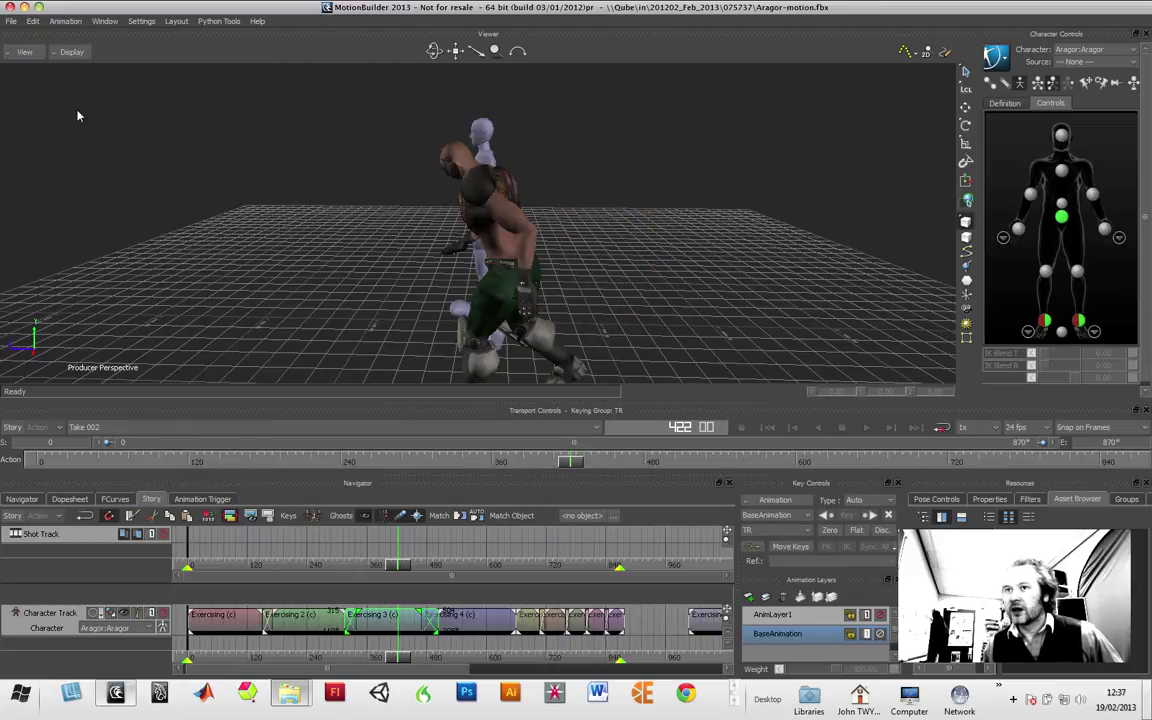
- Send the scene to Maya as a new scene via File > Send To Maya
left_click(11, 21)
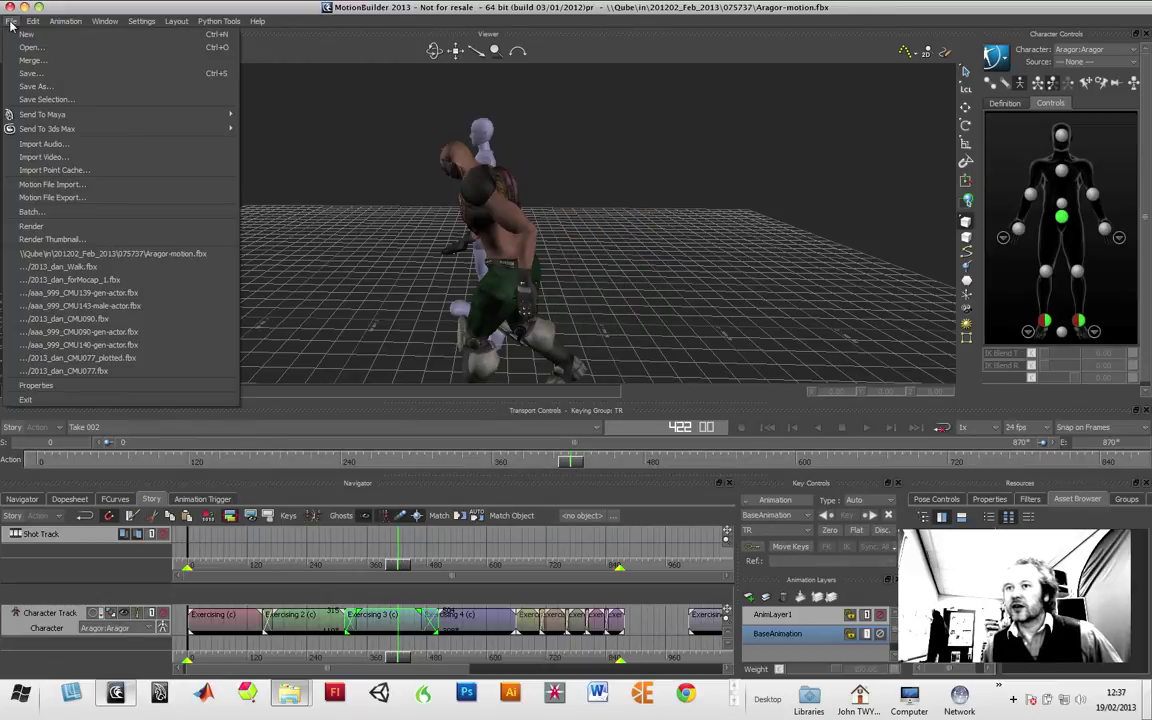
mouse_move(43, 116)
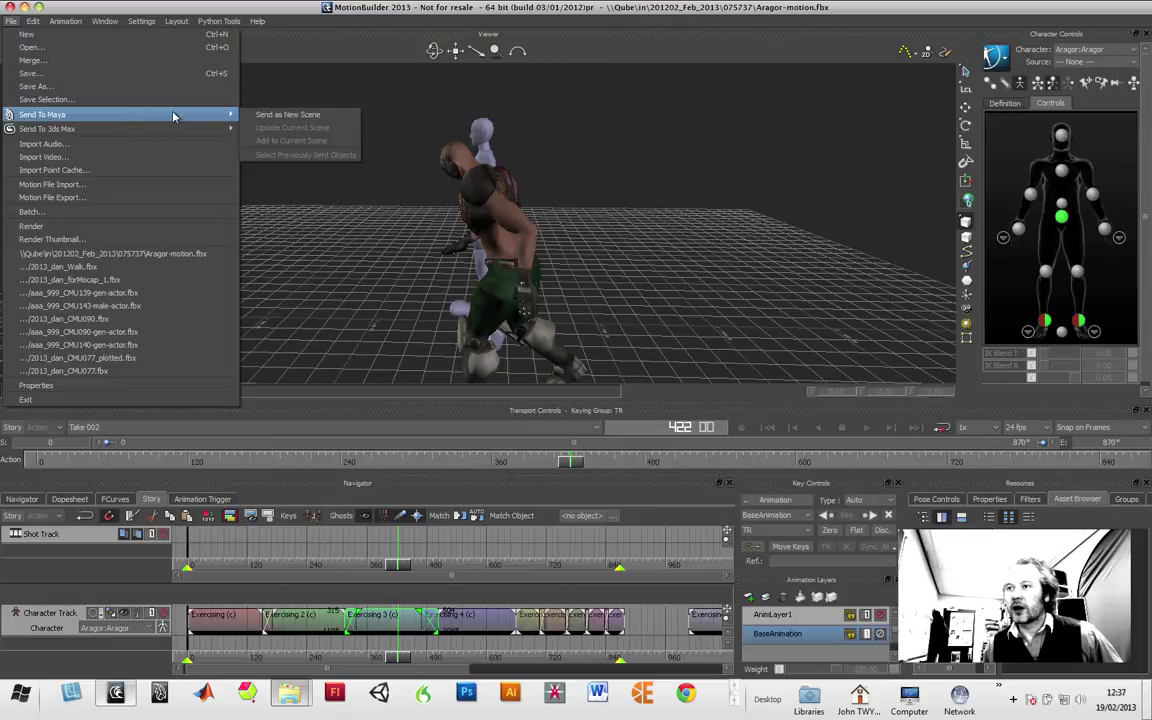
left_click(265, 116)
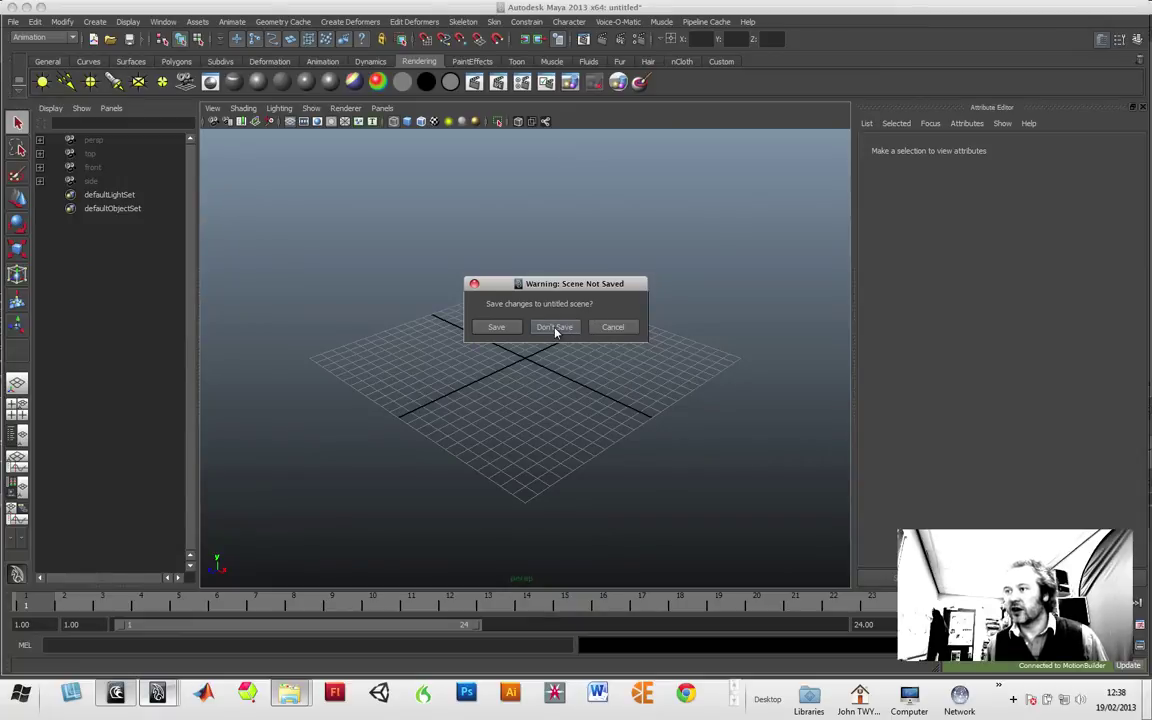
- Discard Maya's untitled scene with Don't Save so the MotionBuilder animation imports
left_click(555, 328)
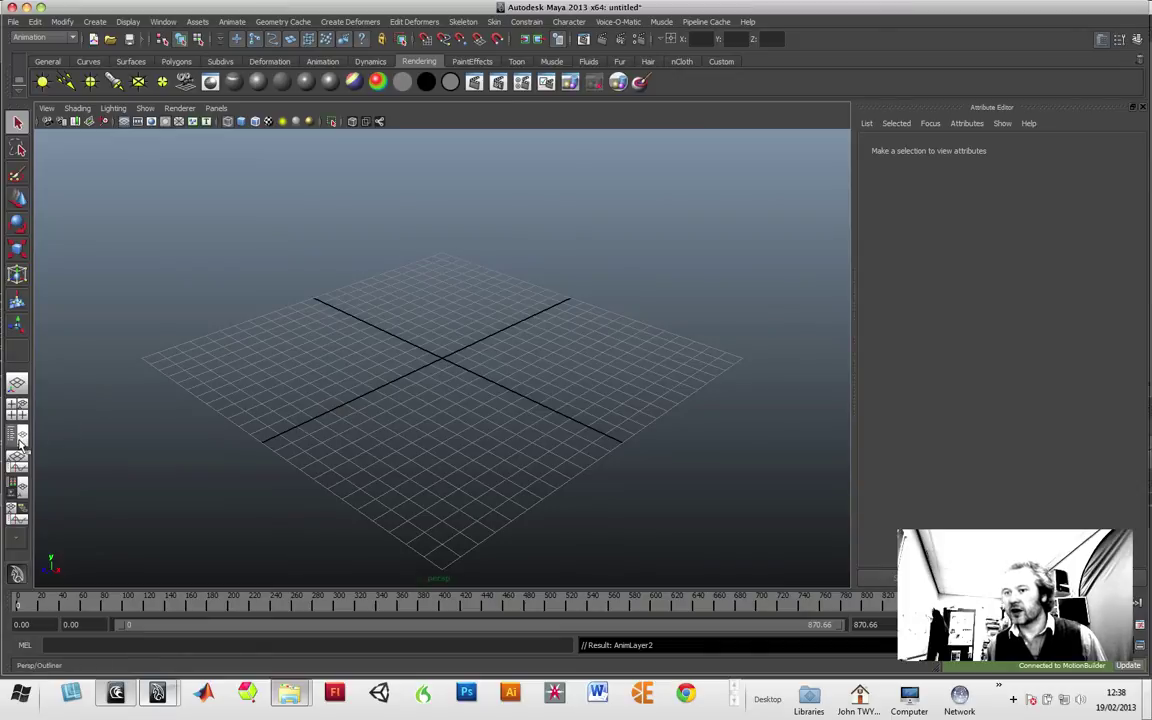
- Select Aragor's Root in the Outliner, frame it, and turn on Wireframe on Shaded
left_click(17, 405)
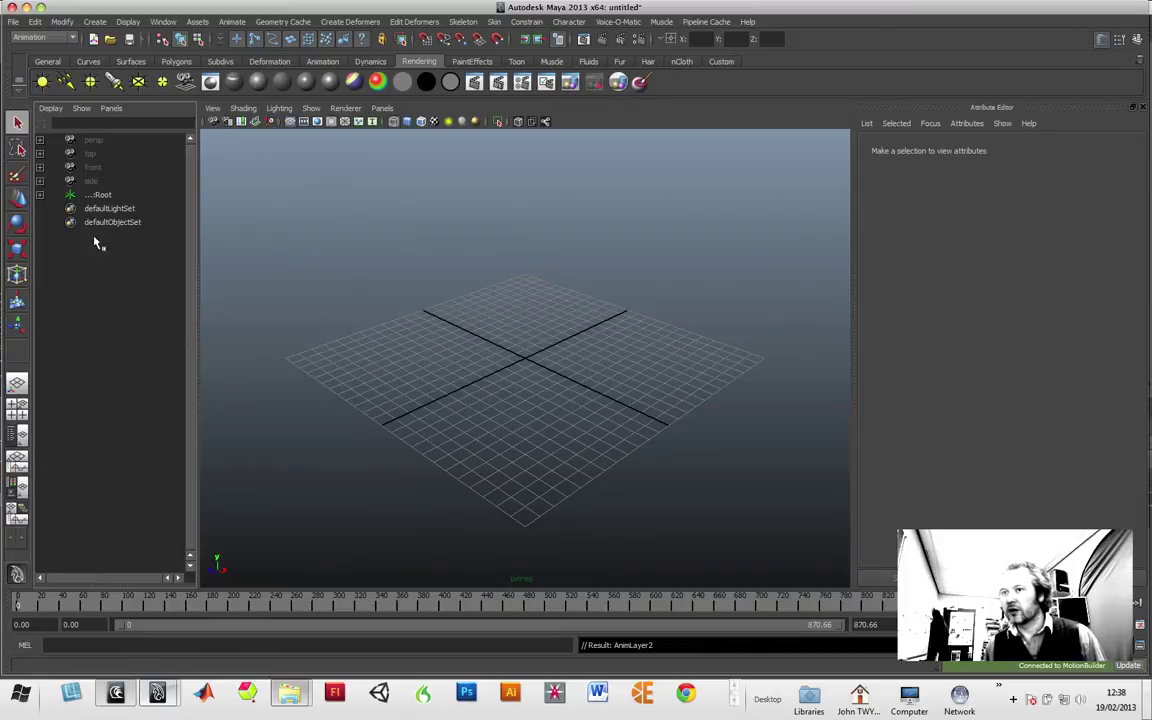
left_click(90, 194)
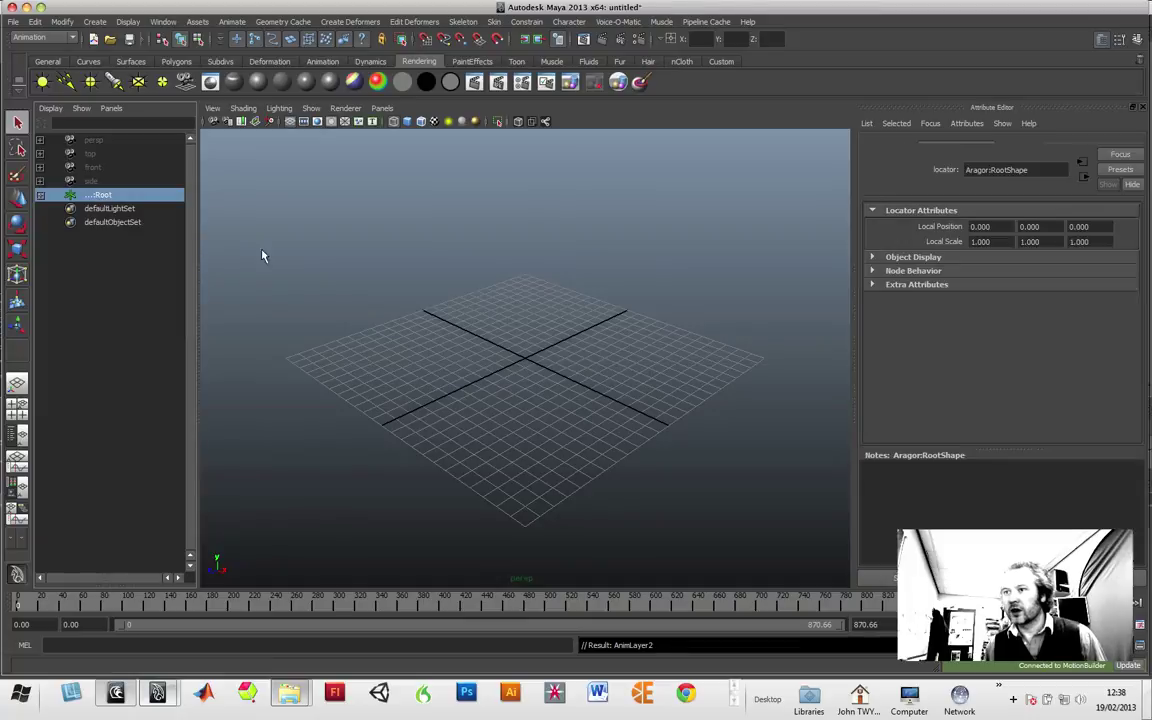
key("f")
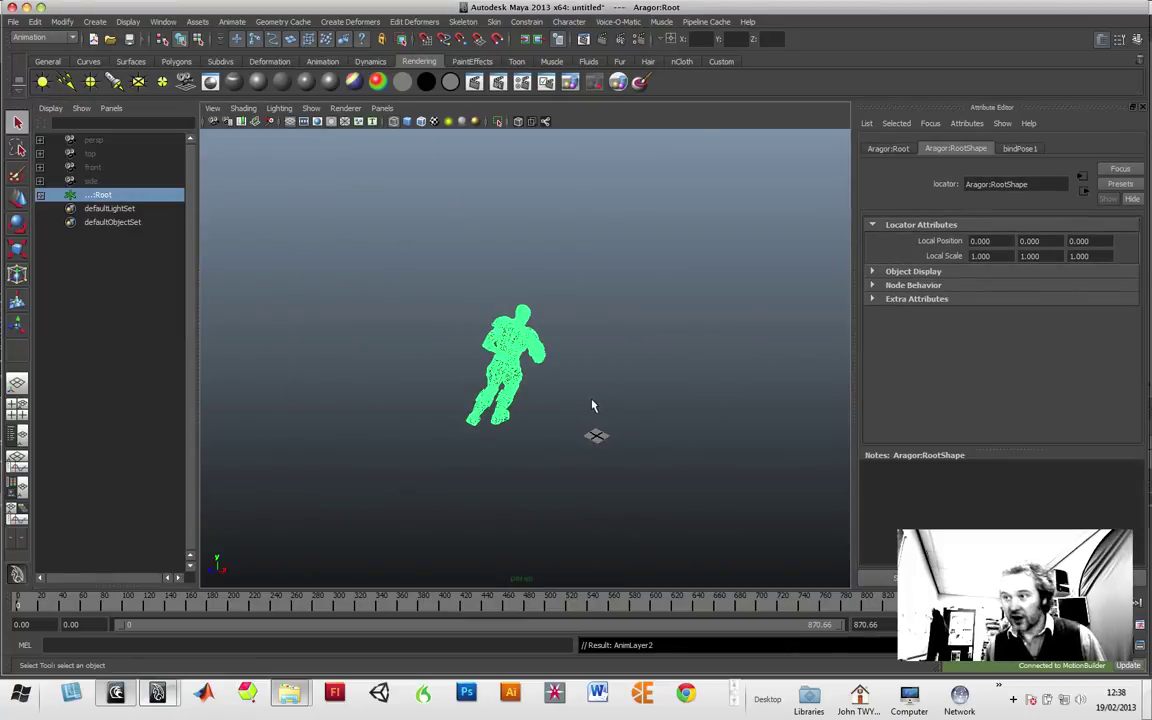
left_click(407, 121)
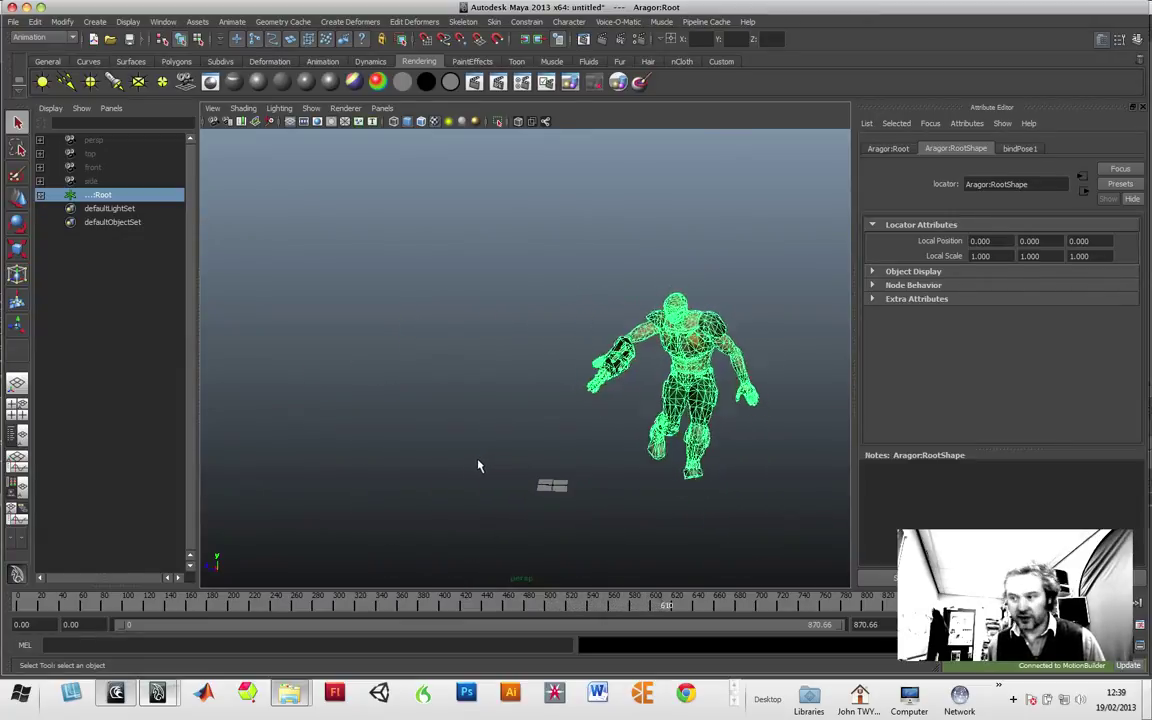
- Watch the exercise animation play while orbiting the view from several angles
left_click_drag(478, 465, 643, 470, "alt")
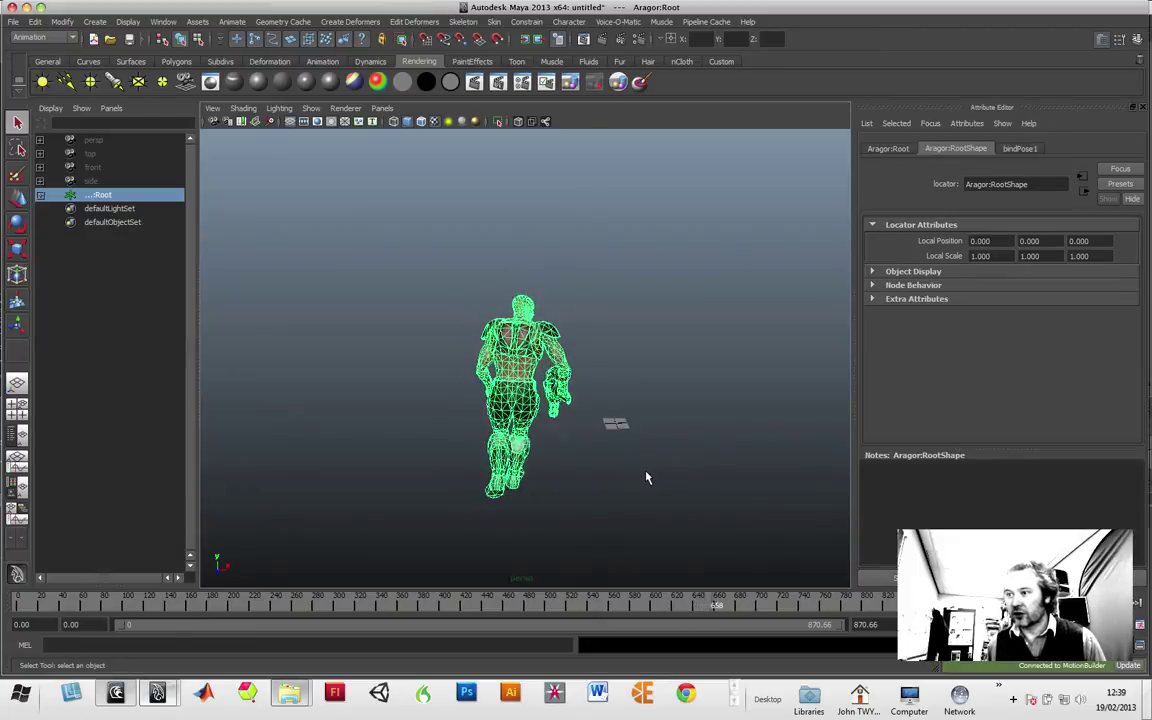
left_click(478, 606)
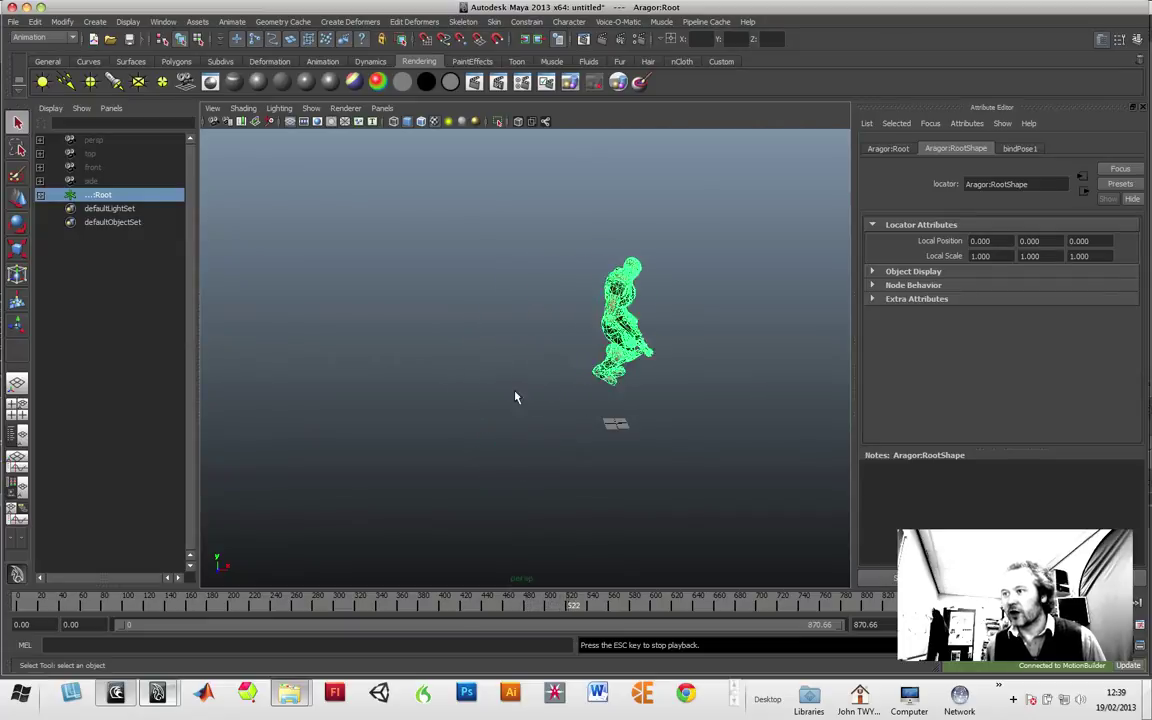
left_click_drag(703, 505, 597, 509, "alt")
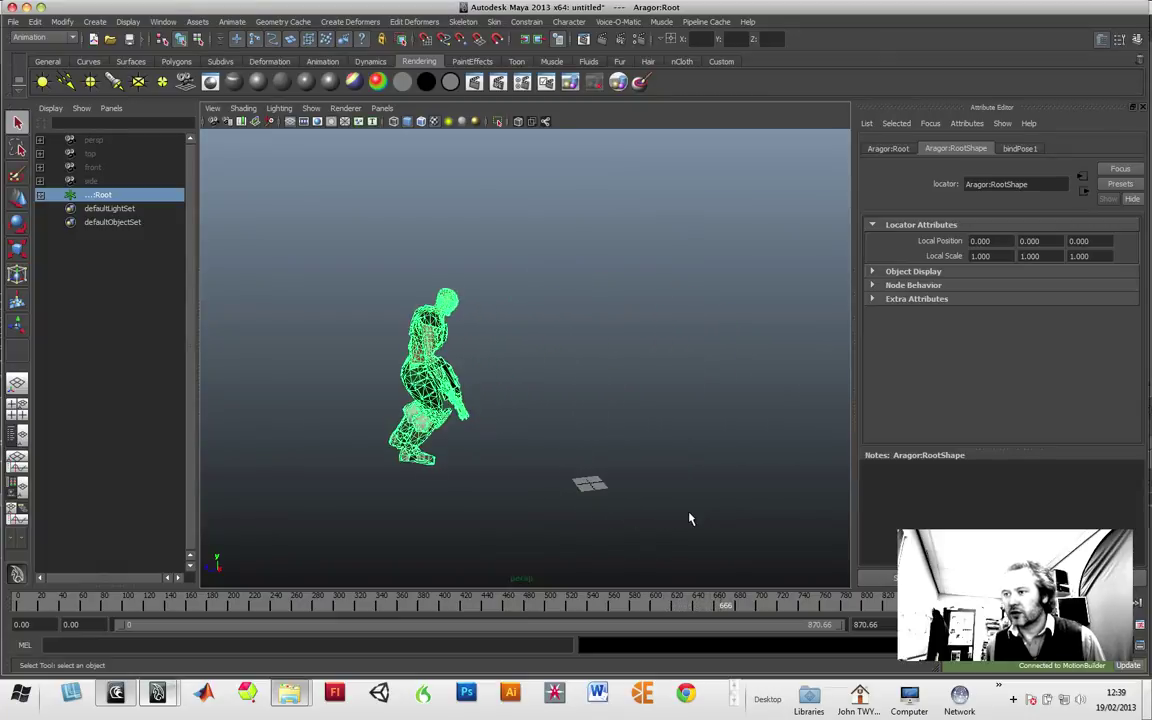
left_click_drag(703, 514, 589, 476, "alt")
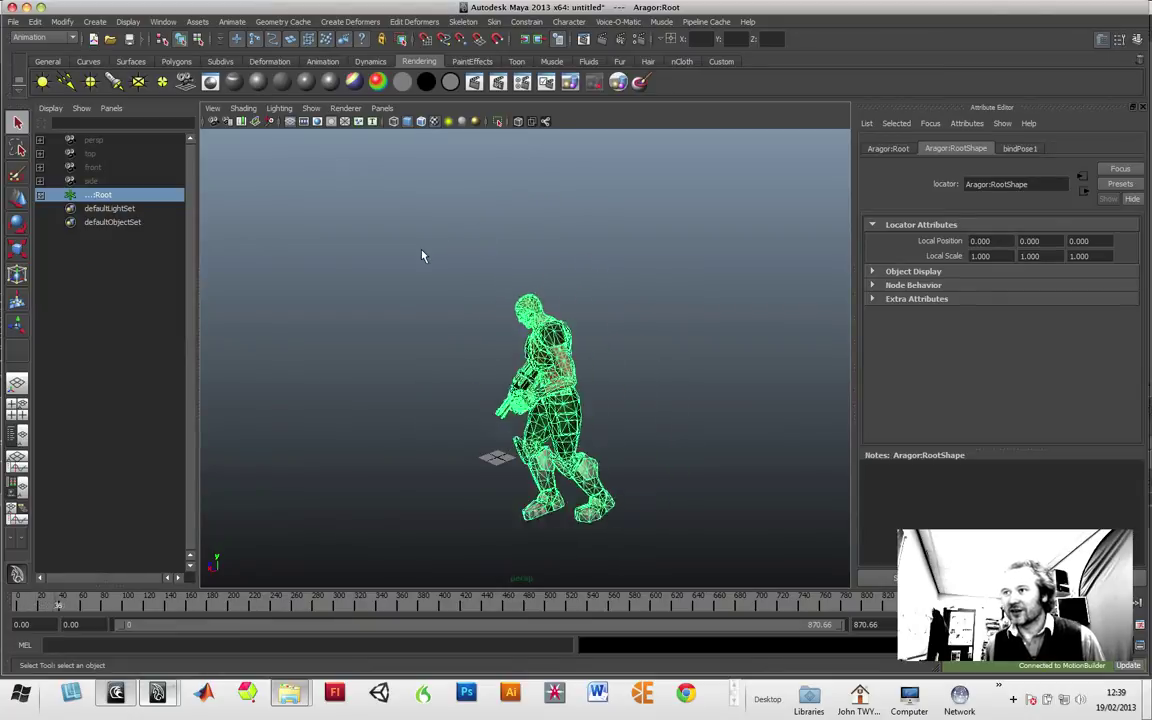
- Open Save Scene As and, from it, the Set Project dialog
left_click(13, 21)
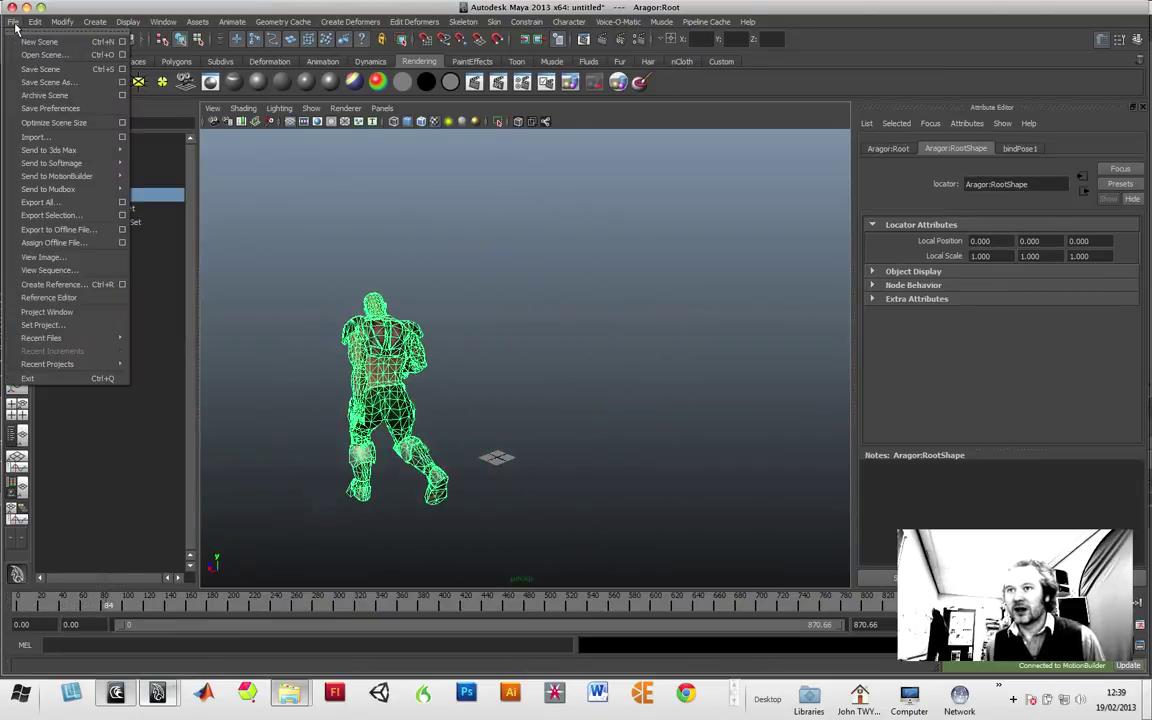
left_click(53, 86)
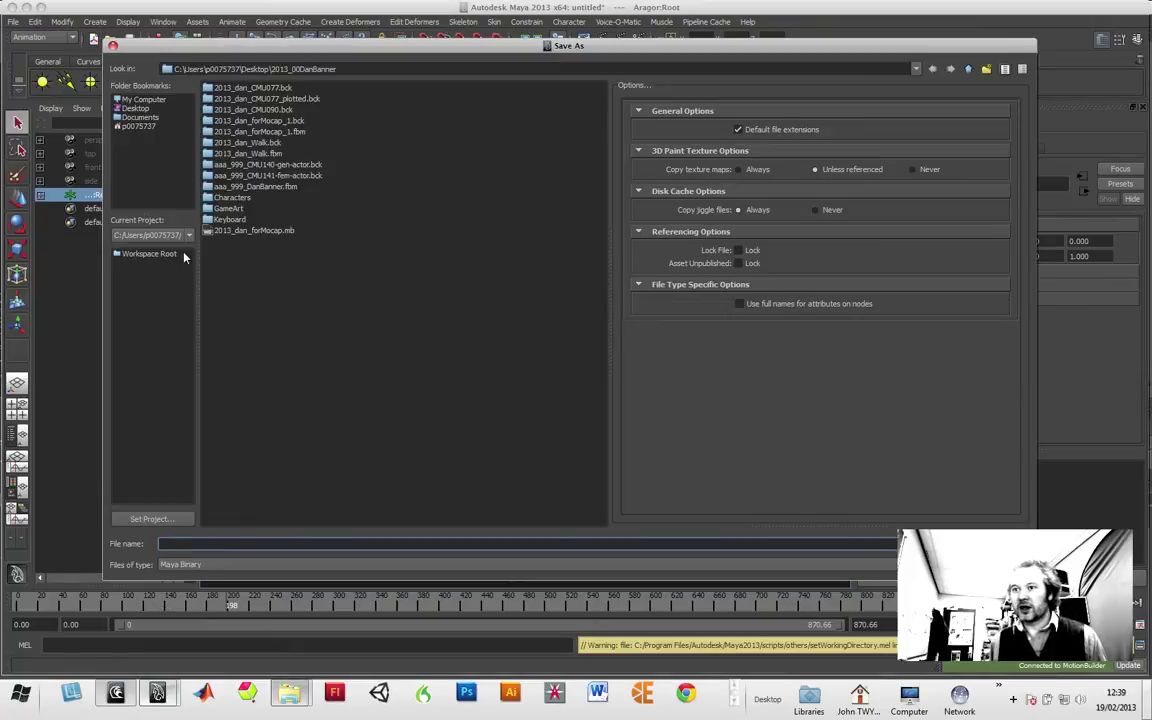
left_click(168, 519)
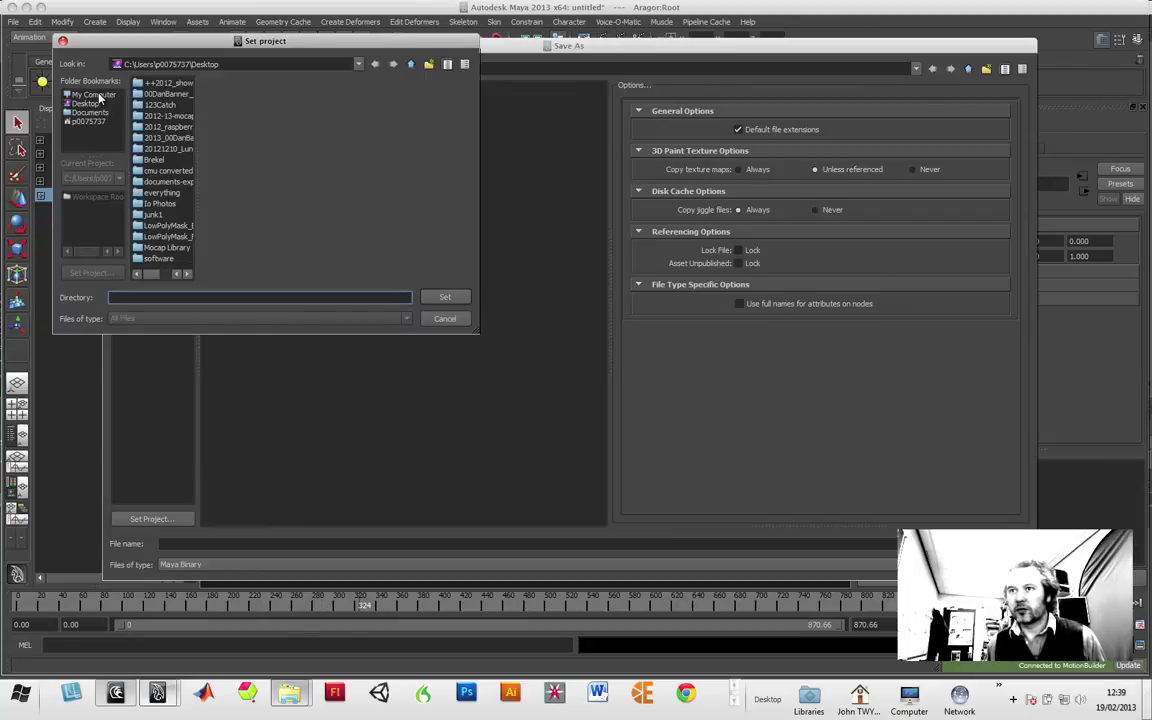
- Browse to the 075737 folder under \qube\In\201202_Feb_2013 in Set Project
left_click(97, 95)
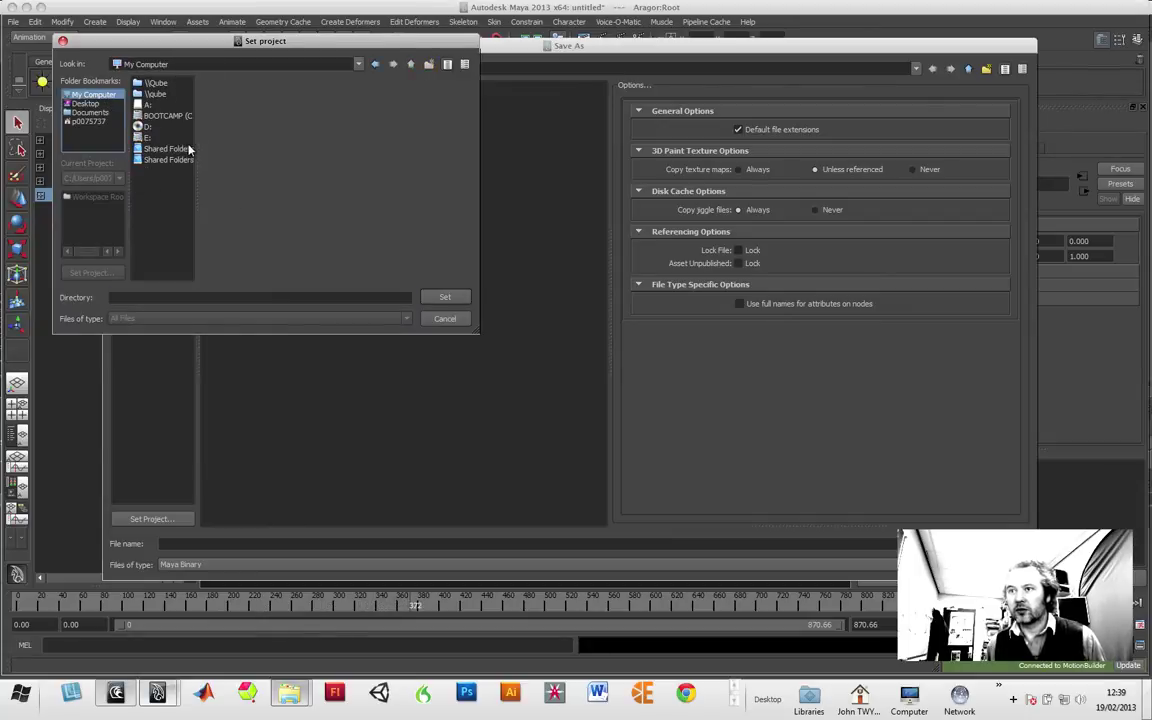
double_click(165, 90)
double_click(146, 85)
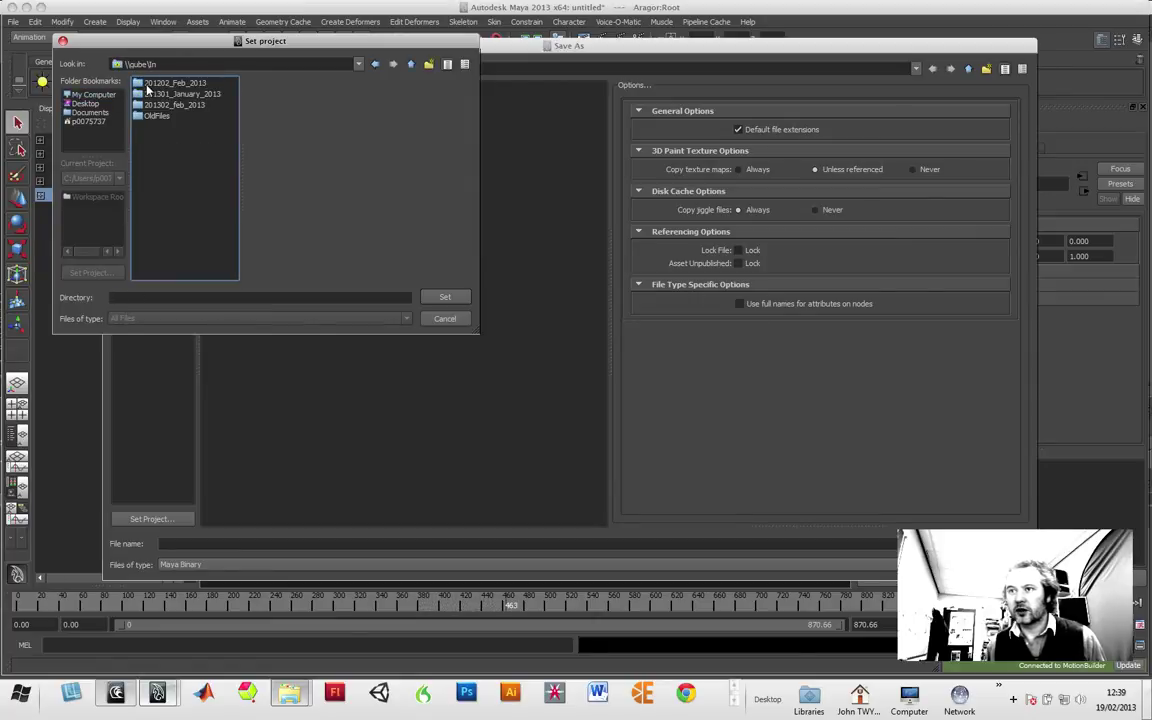
double_click(147, 82)
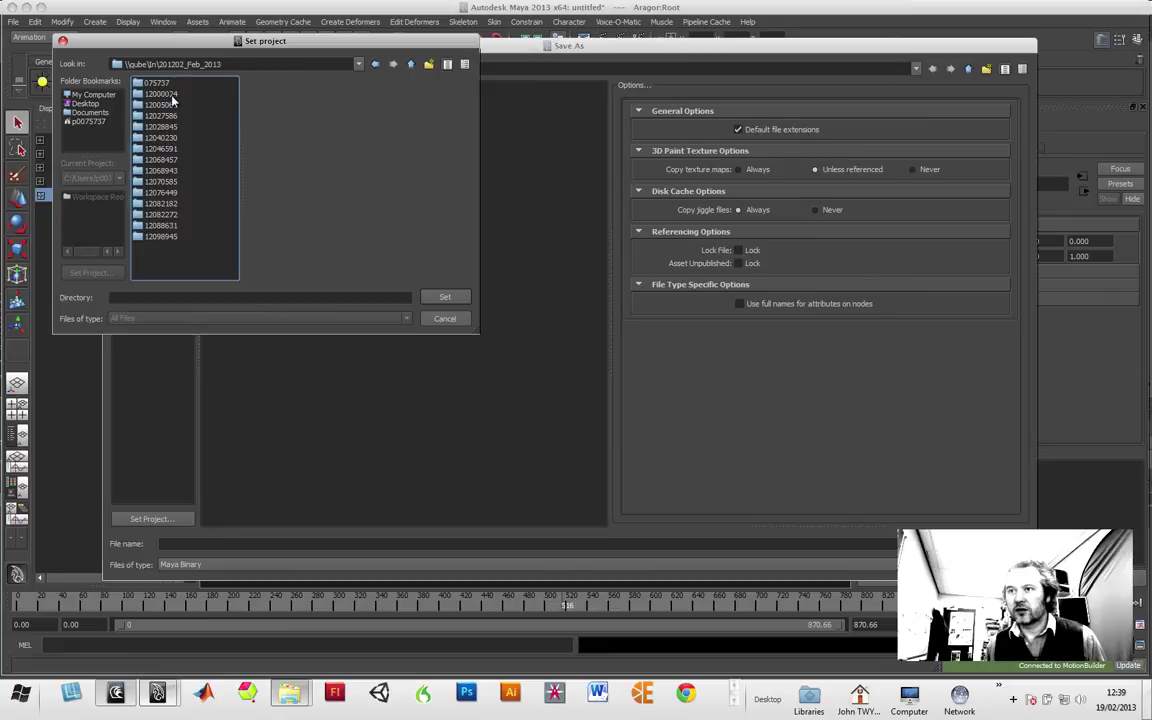
left_click(157, 83)
double_click(160, 85)
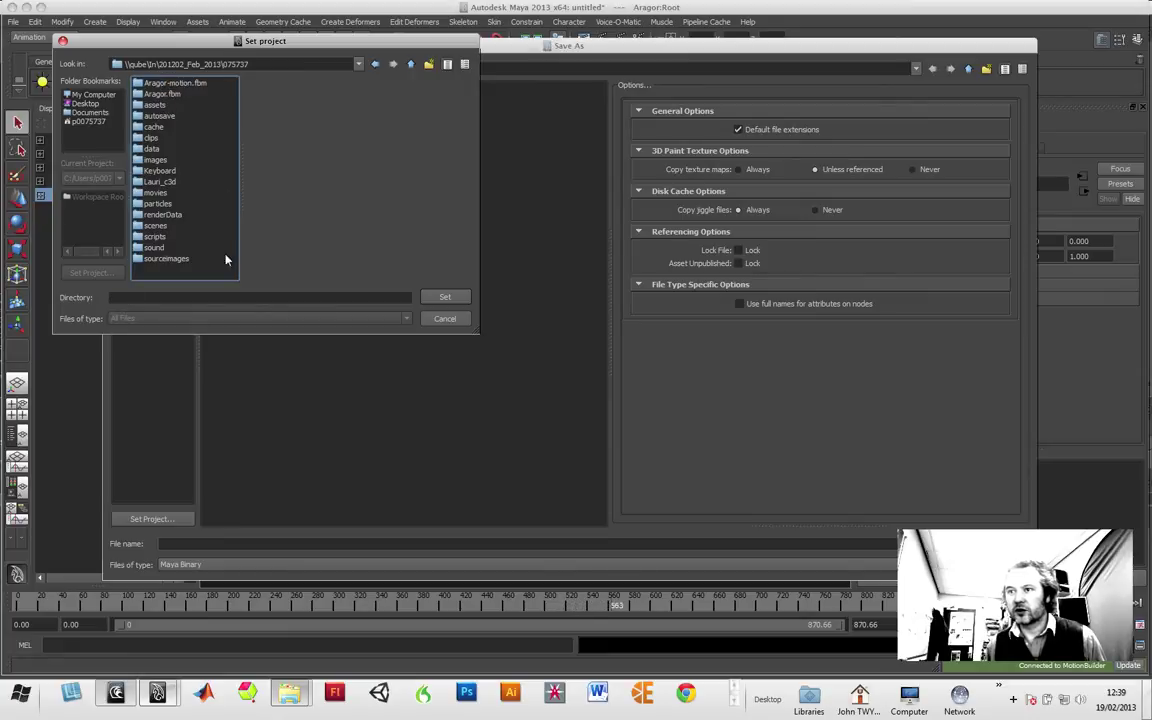
- Leave the Directory field empty and set 075737 as the current project
left_click(384, 298)
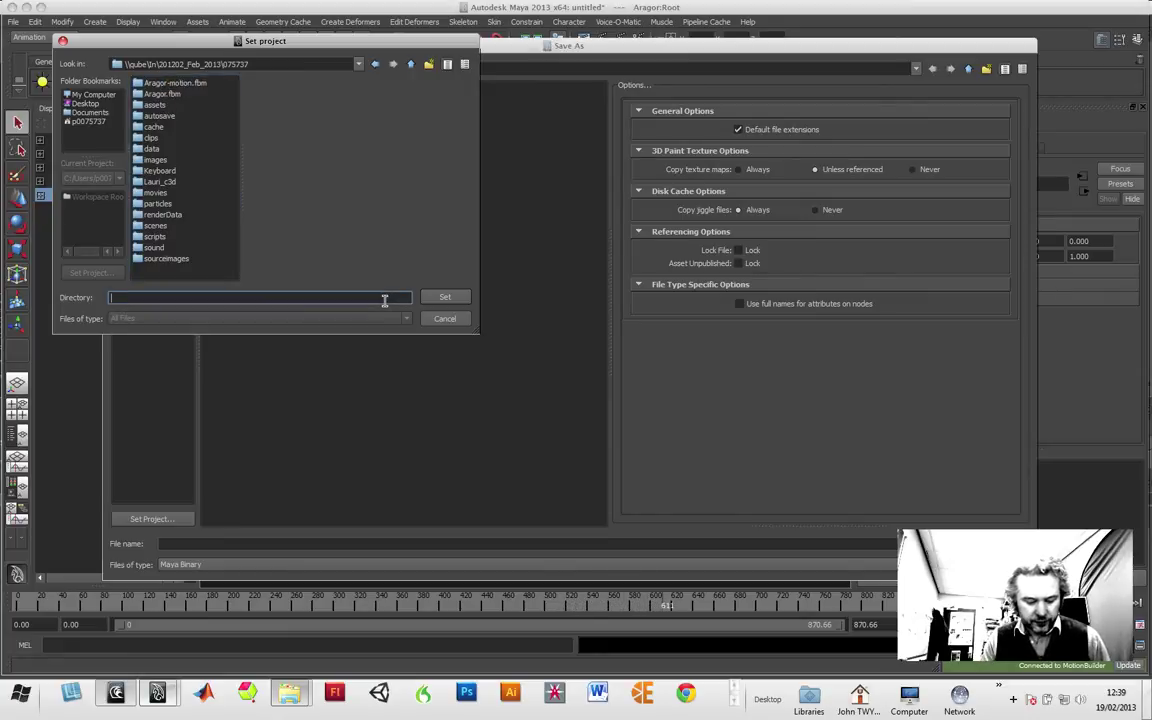
type("Ar")
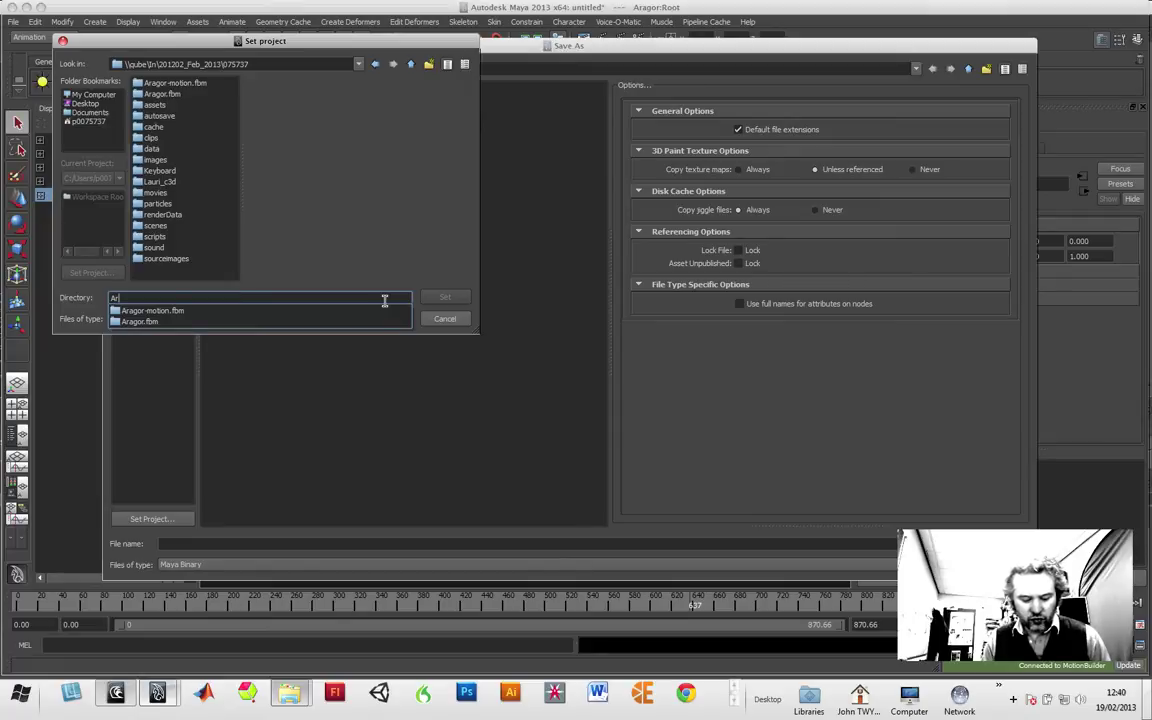
type("agor_story1")
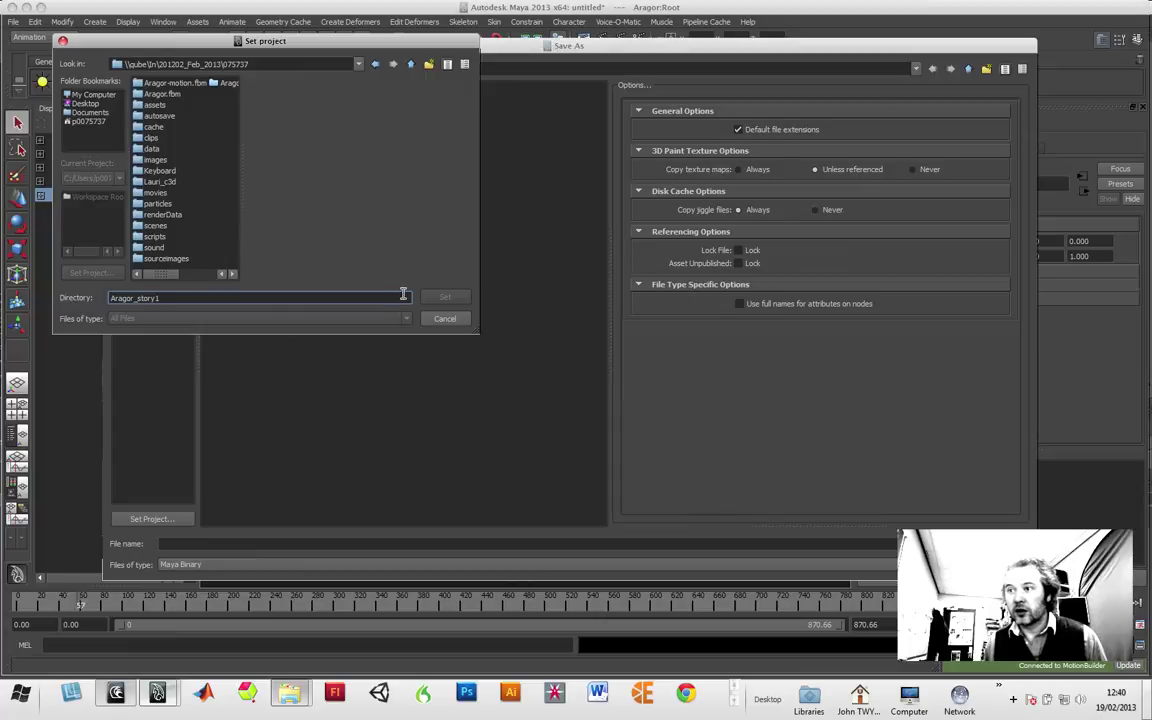
left_click_drag(199, 298, 82, 298)
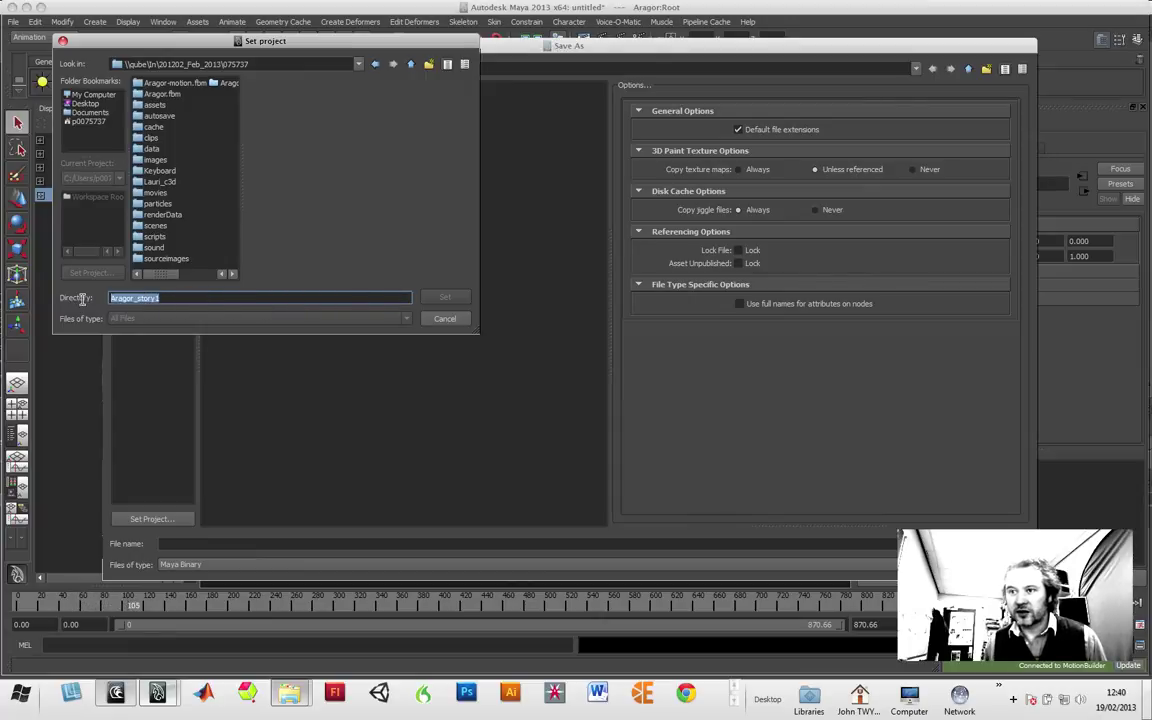
key("BackSpace")
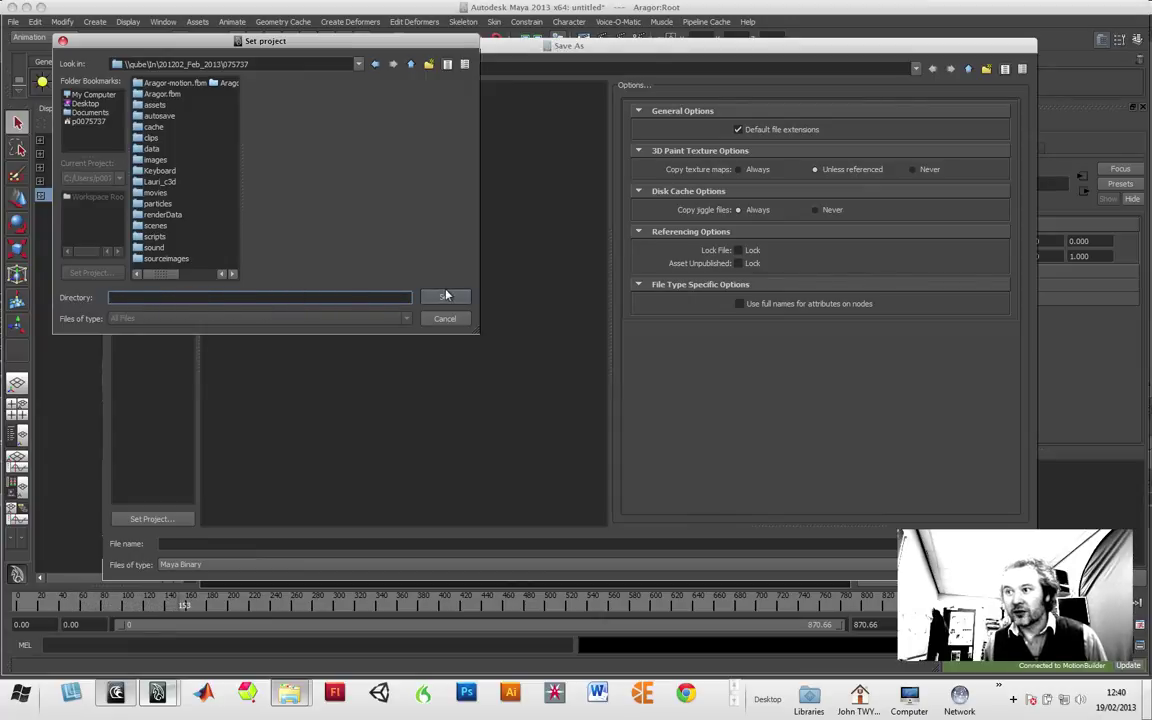
left_click(445, 297)
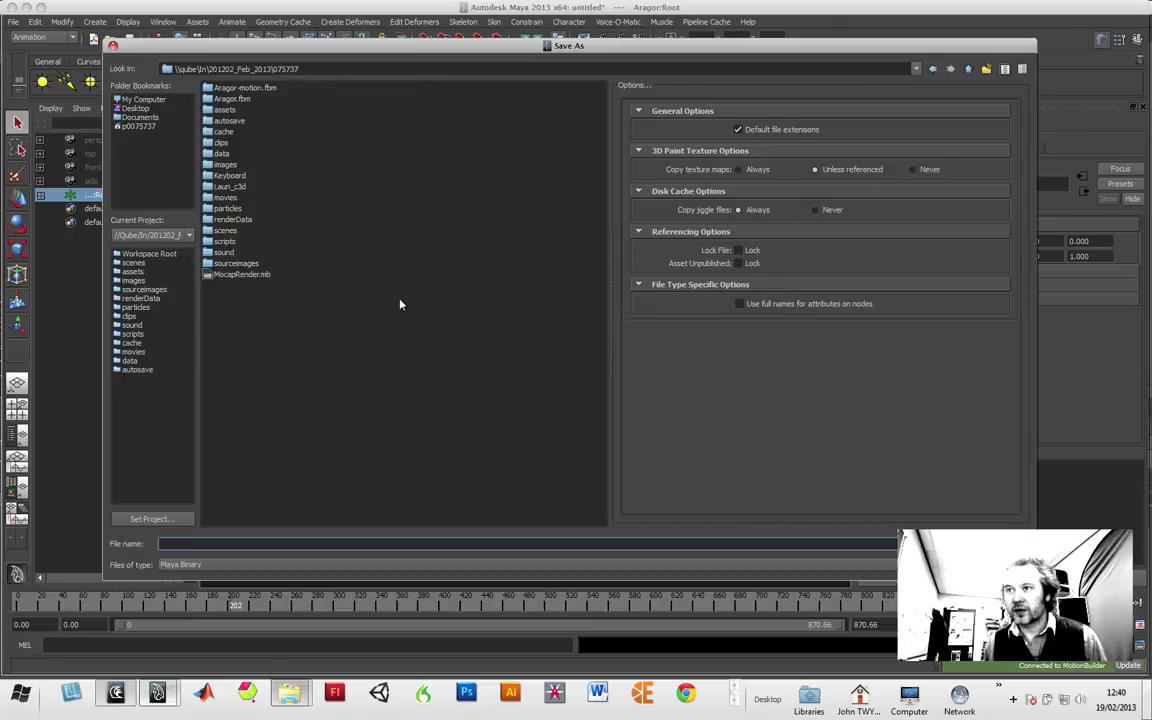
- Save the scene as Aragor_story1 in the project folder
type("Aragor_story1")
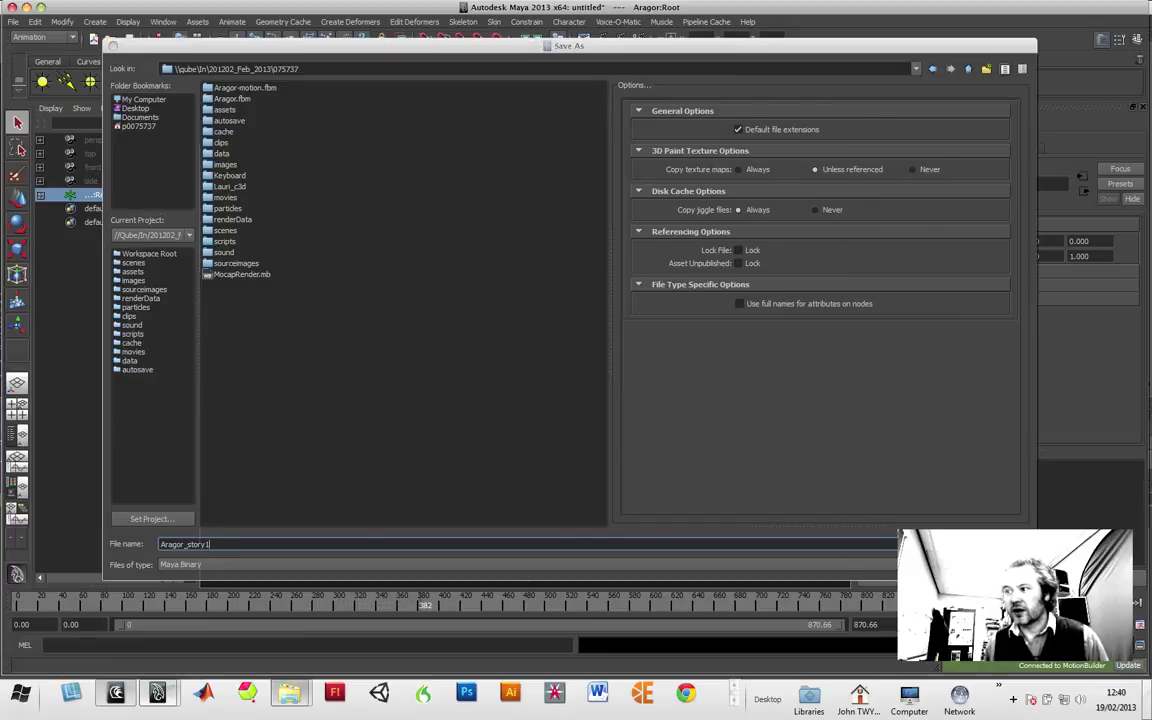
key("Return")
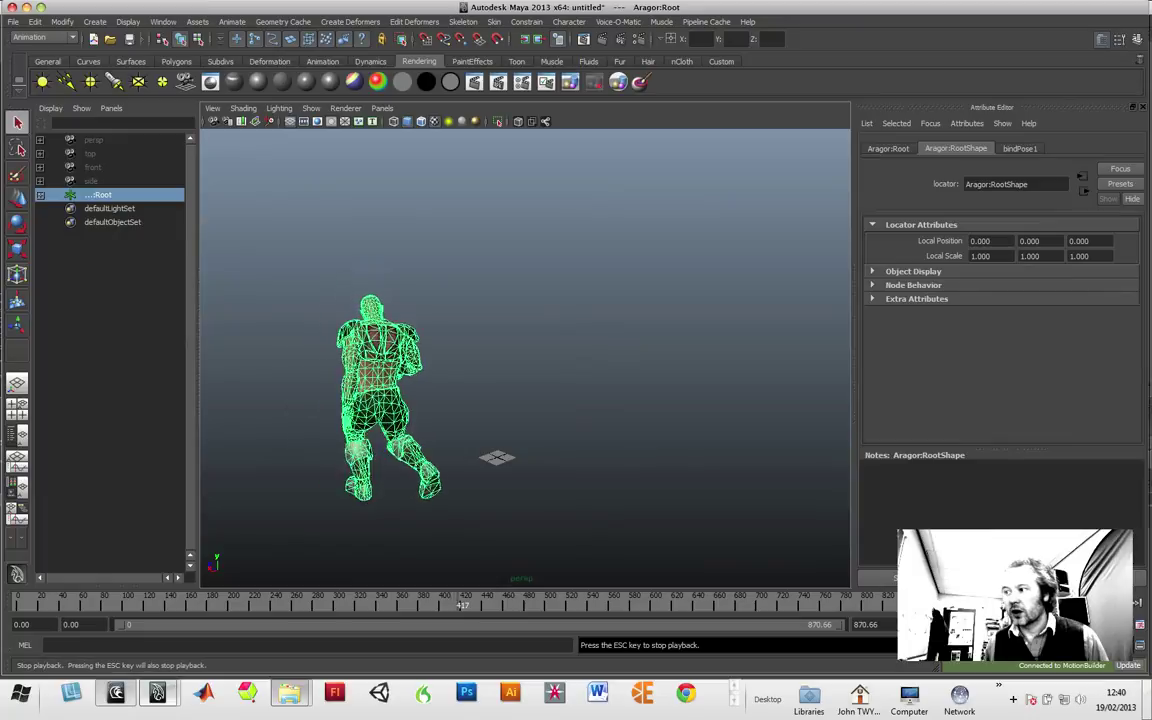